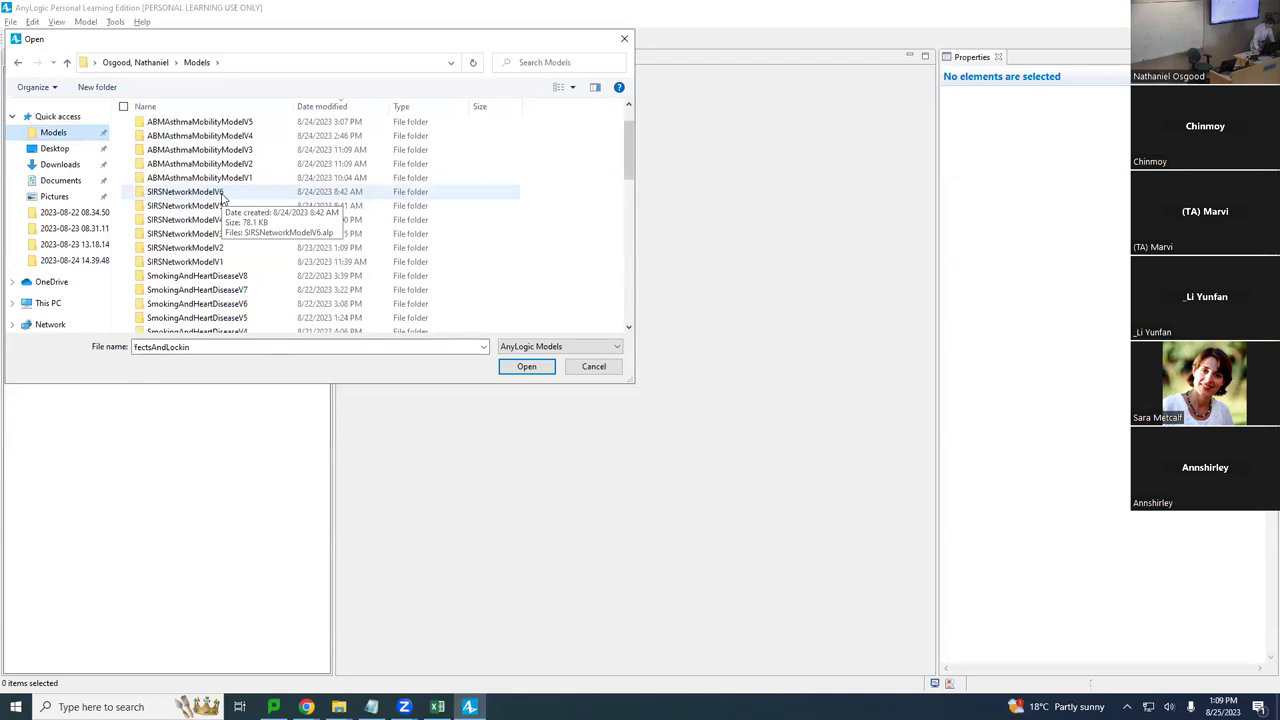
Load SIRSNetworkModelV6.alp from the SIRSNetworkModelV6 folder.
double_click(218, 194)
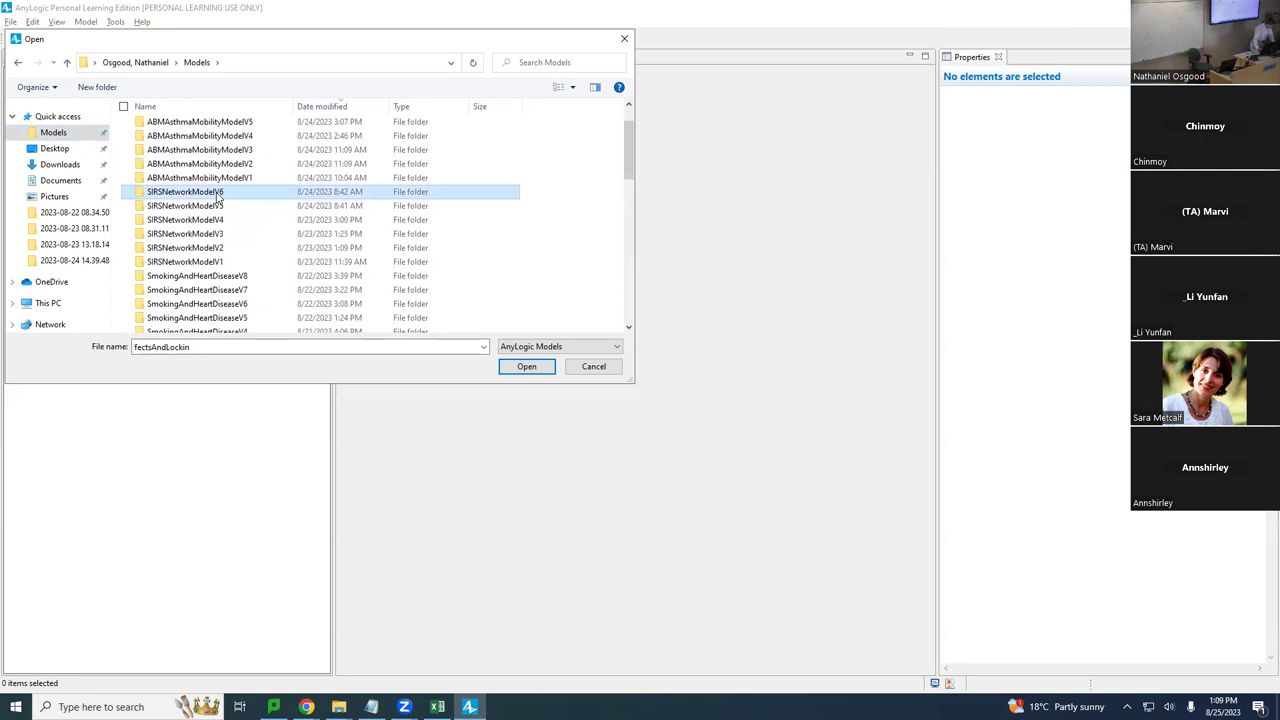
left_click(210, 127)
double_click(210, 127)
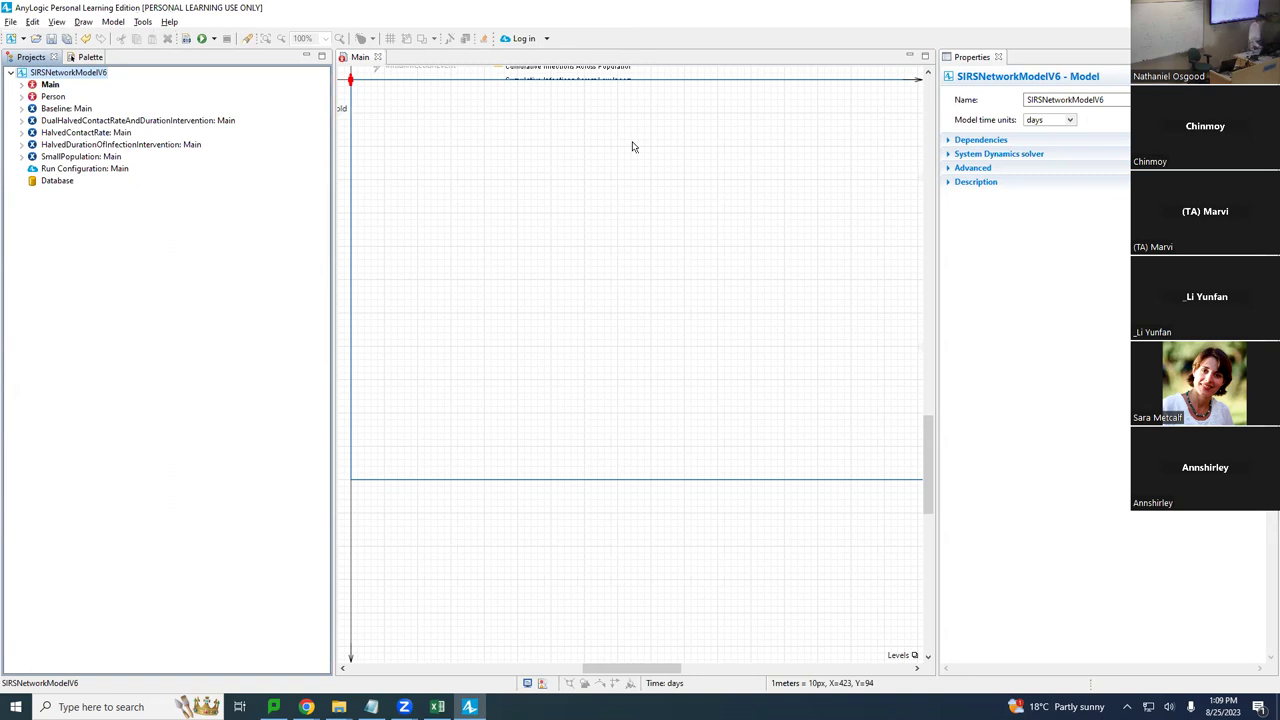
Open Baseline: Main and the Person agent's Susceptible-Latent-Infective-Recovered statechart.
double_click(87, 110)
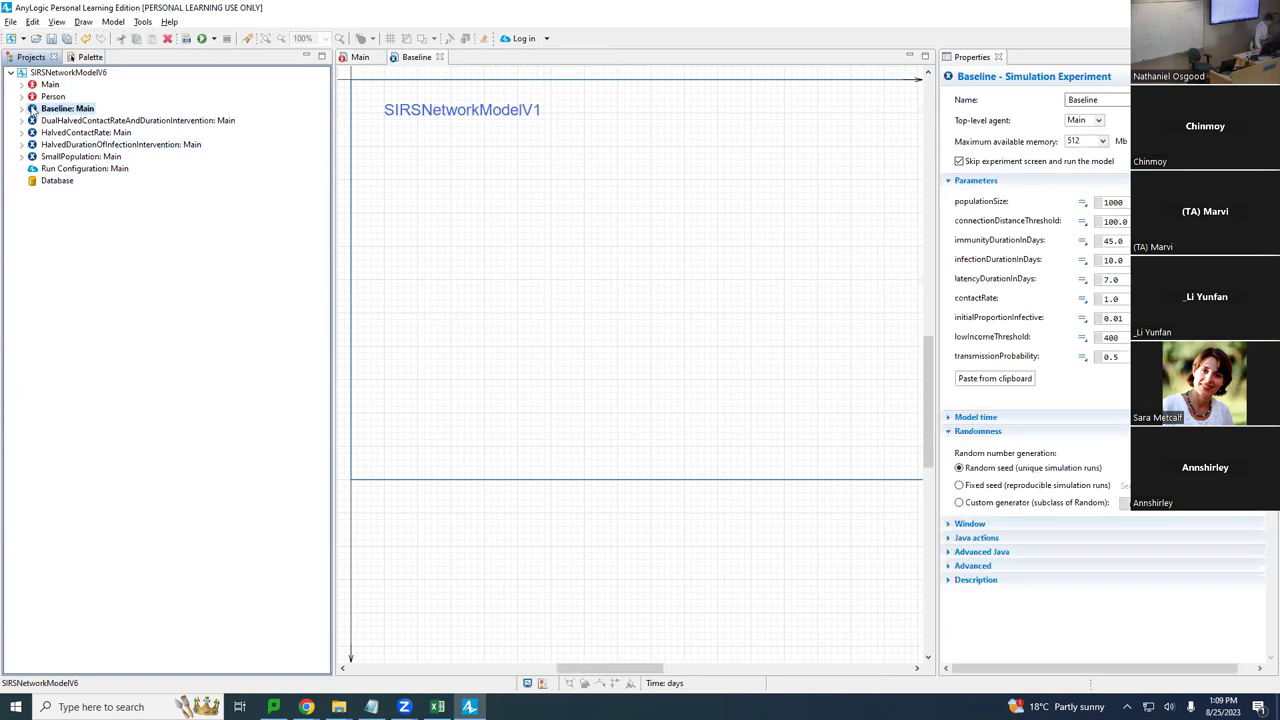
left_click(52, 96)
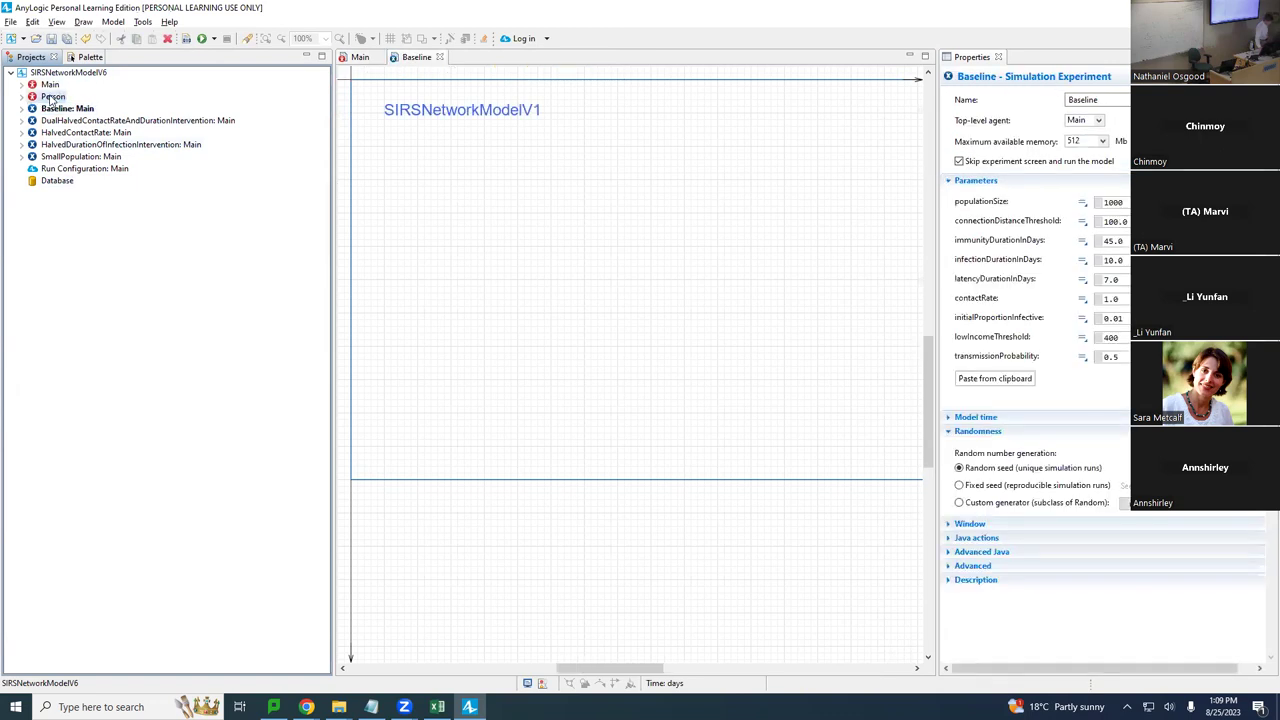
double_click(52, 96)
scroll(440, 232, "up", 3)
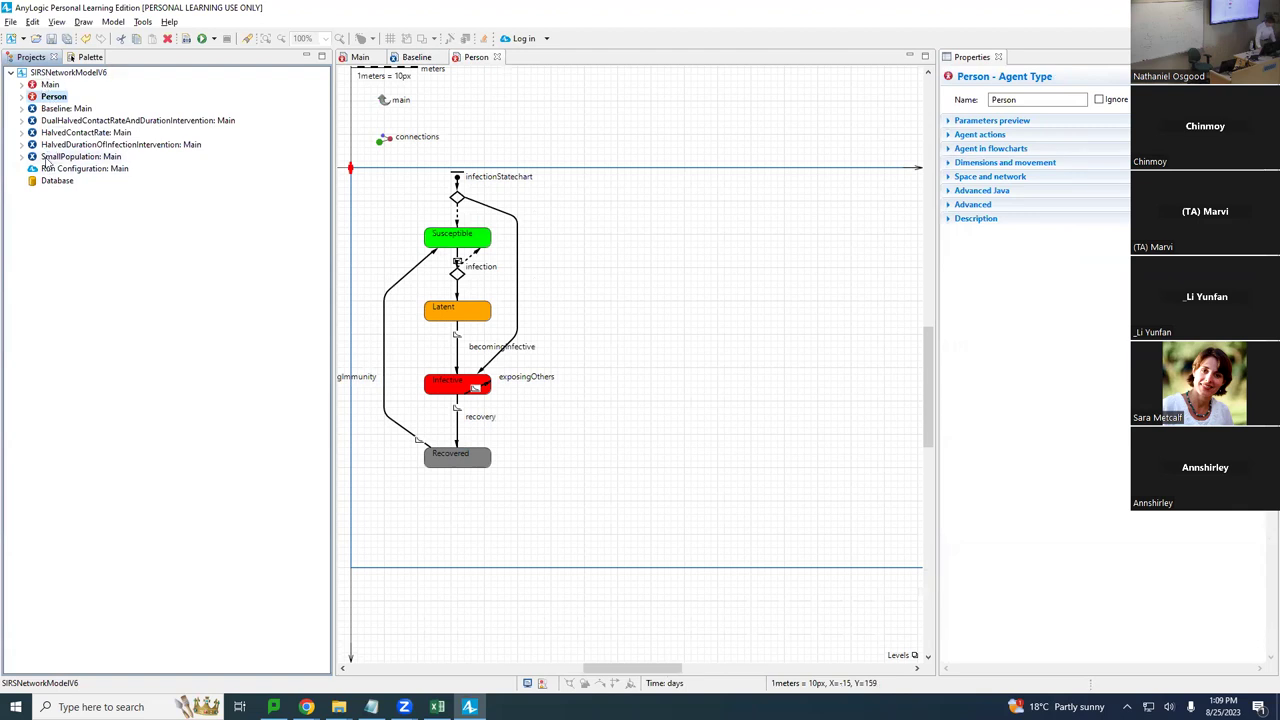
Run the Baseline experiment and speed up the simulation.
right_click(57, 109)
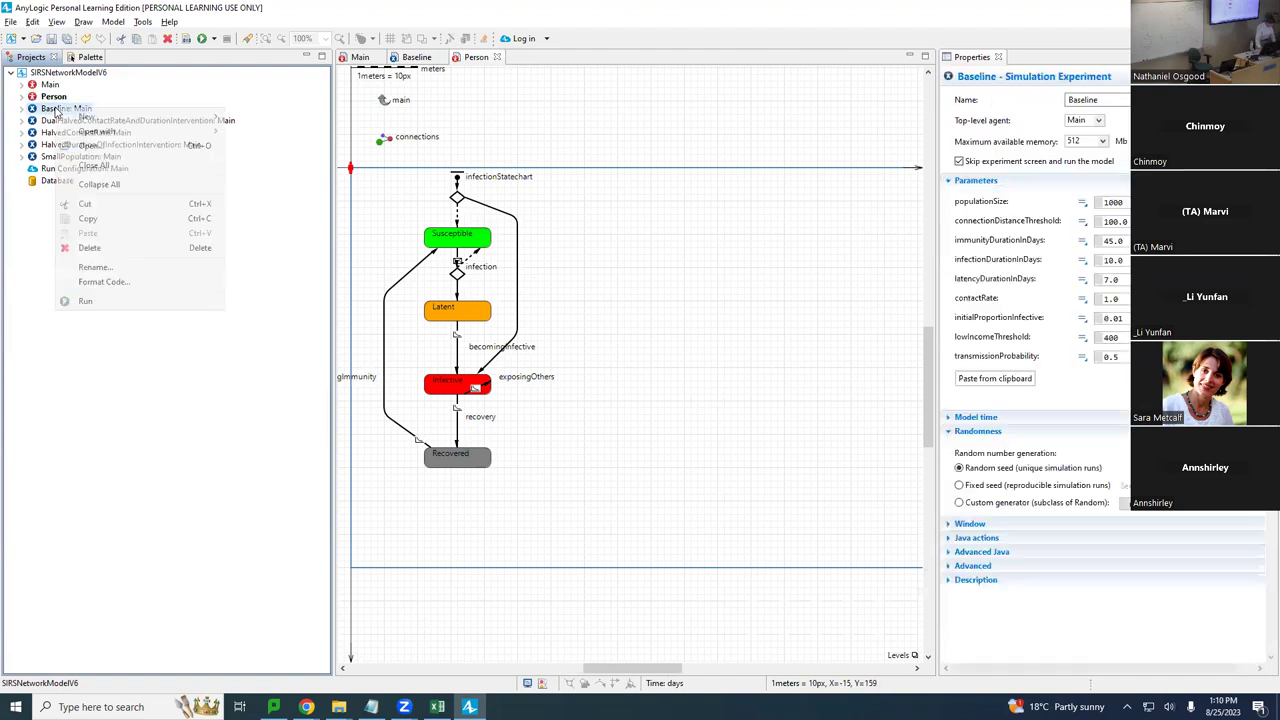
left_click(132, 301)
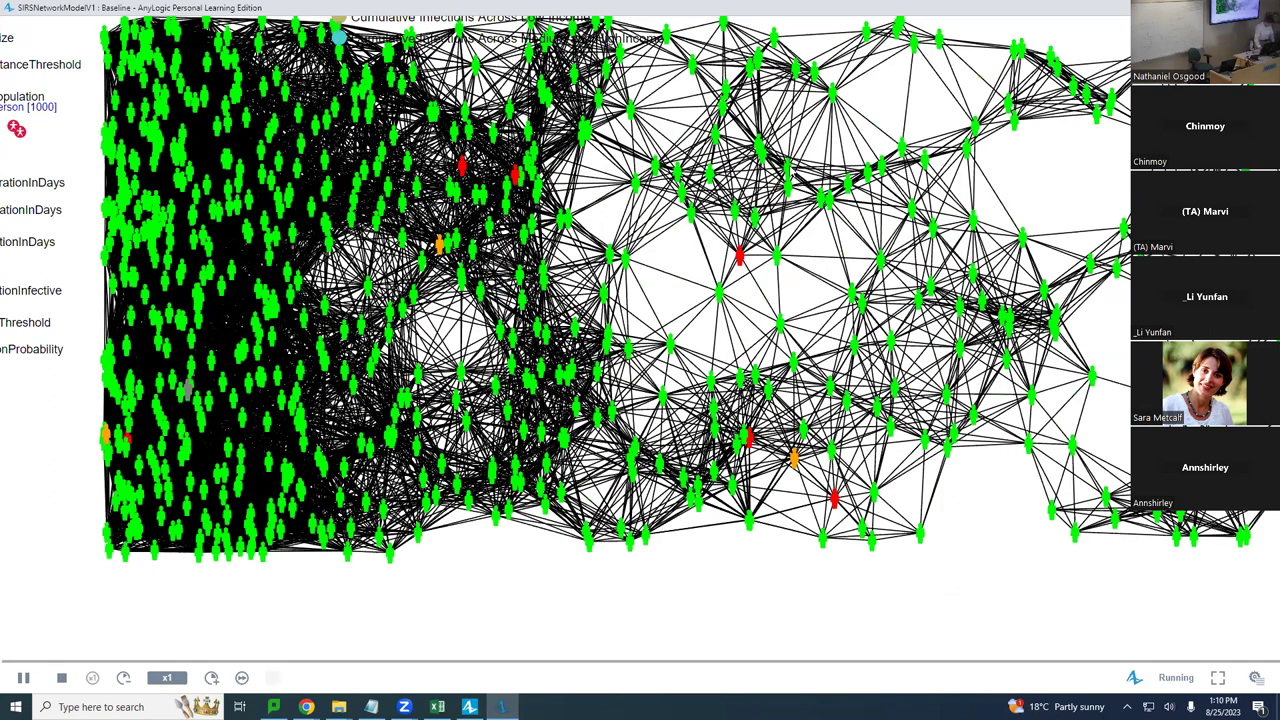
scroll(769, 353, "up", 3)
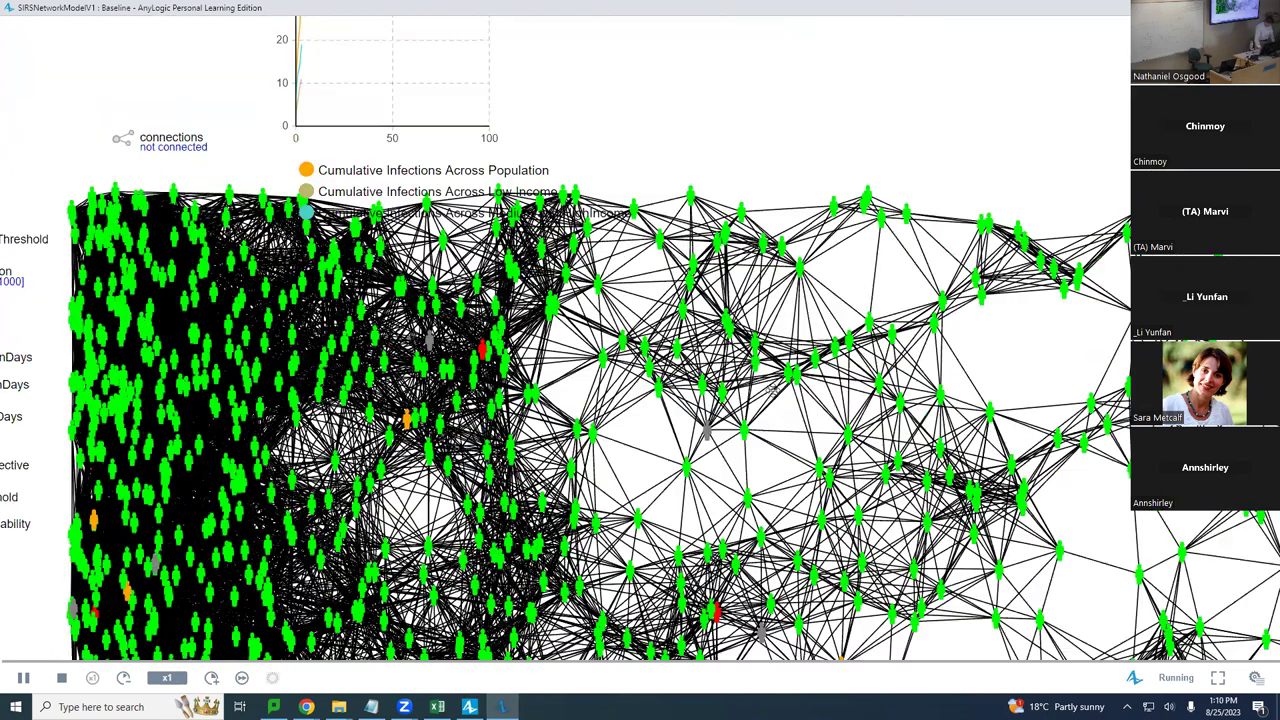
left_click(243, 679)
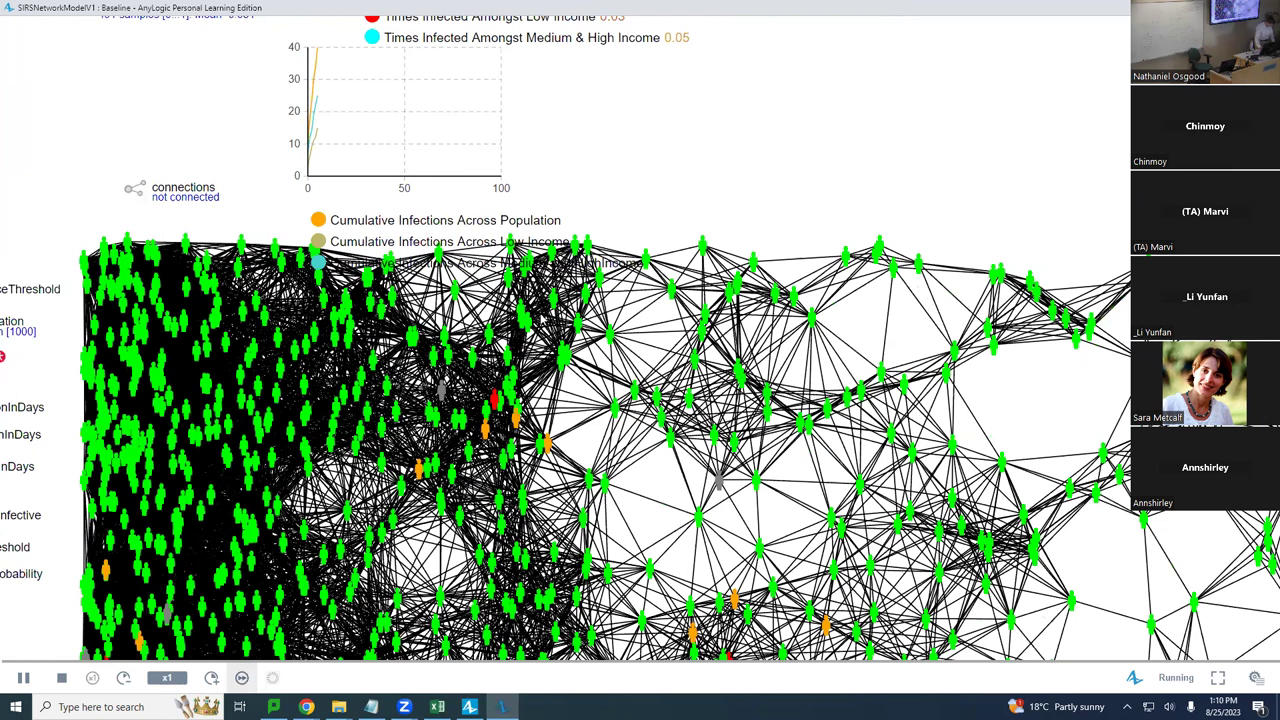
Review the infection histograms by income group, then close the simulation window.
scroll(560, 250, "up", 2)
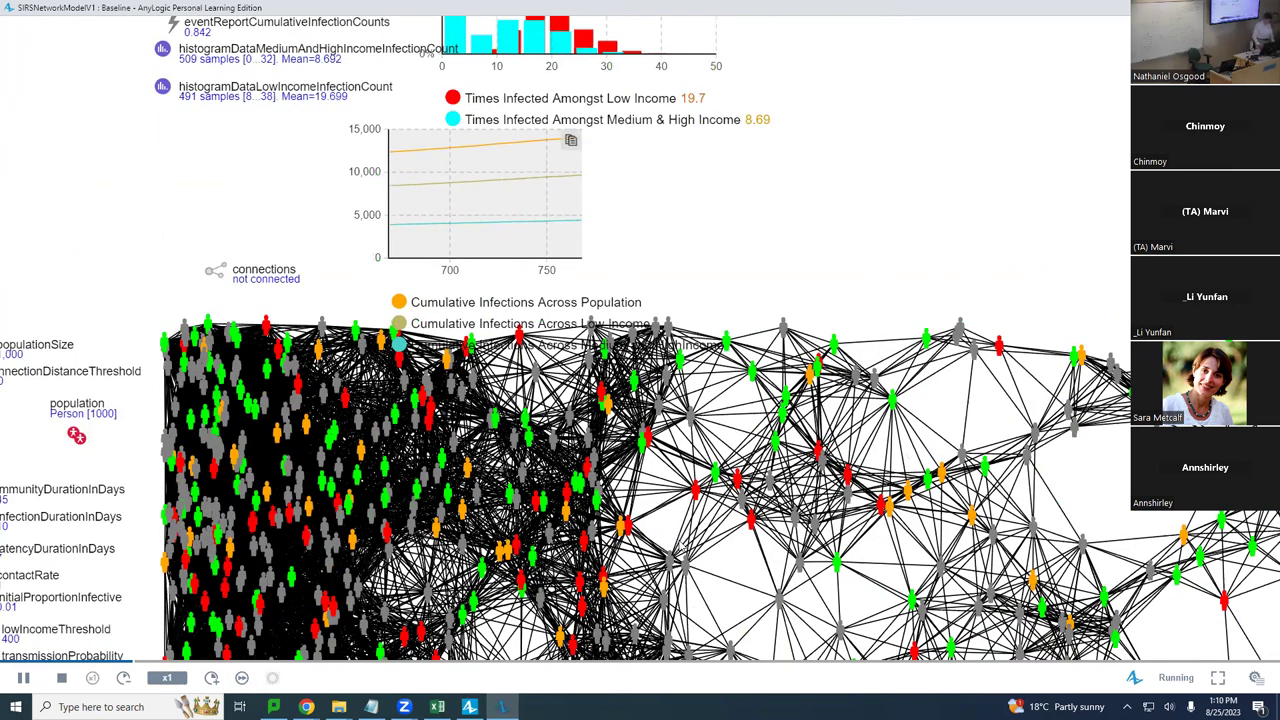
scroll(680, 546, "up", 4)
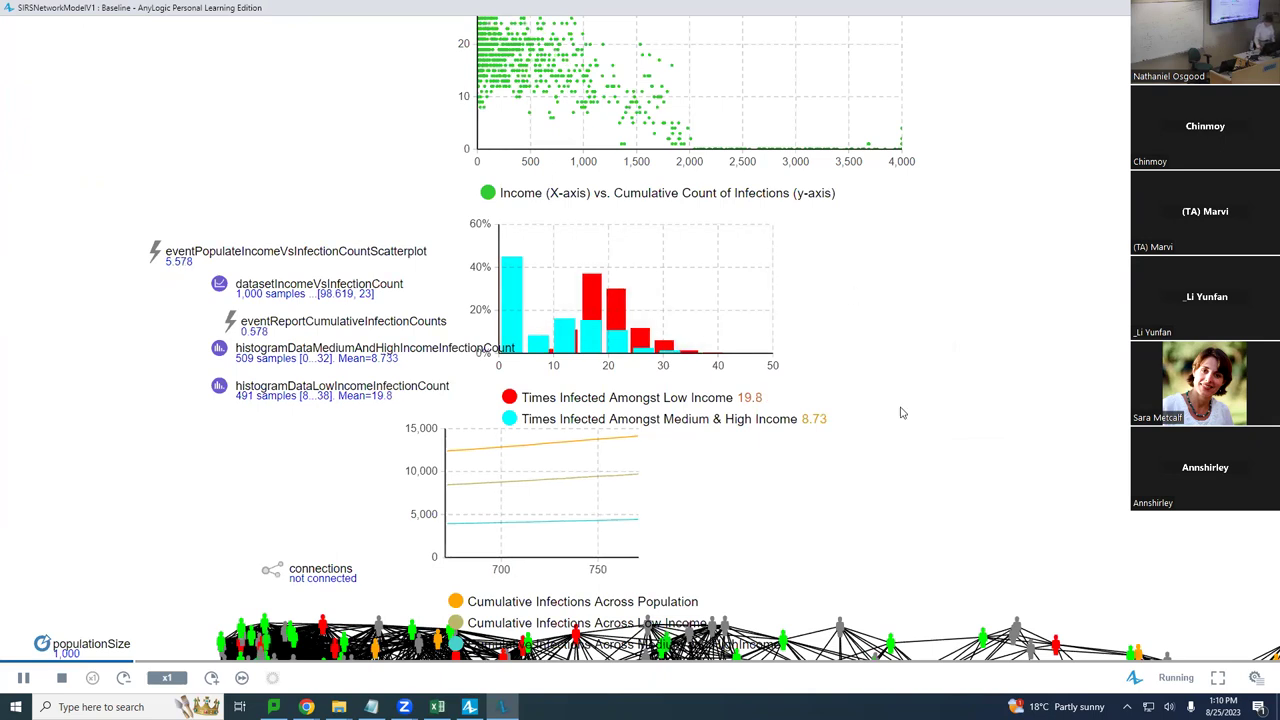
scroll(904, 452, "up", 3)
scroll(904, 452, "up", 1)
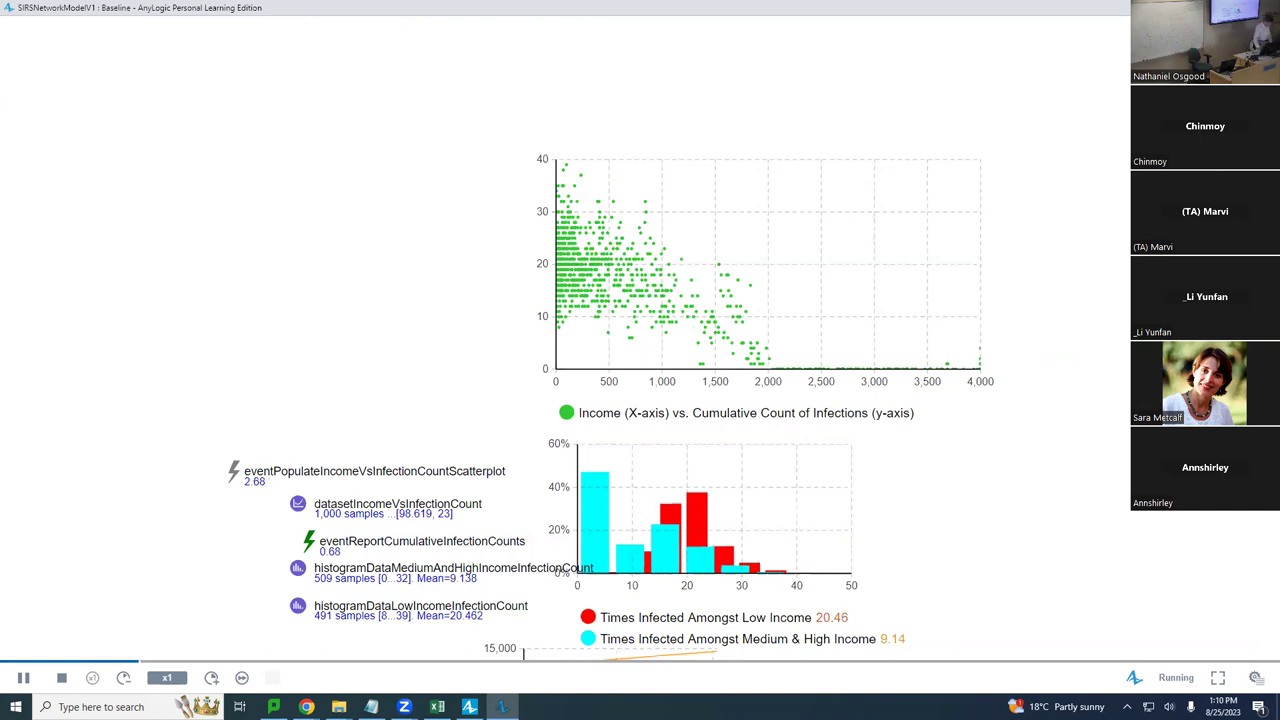
key("alt+F4")
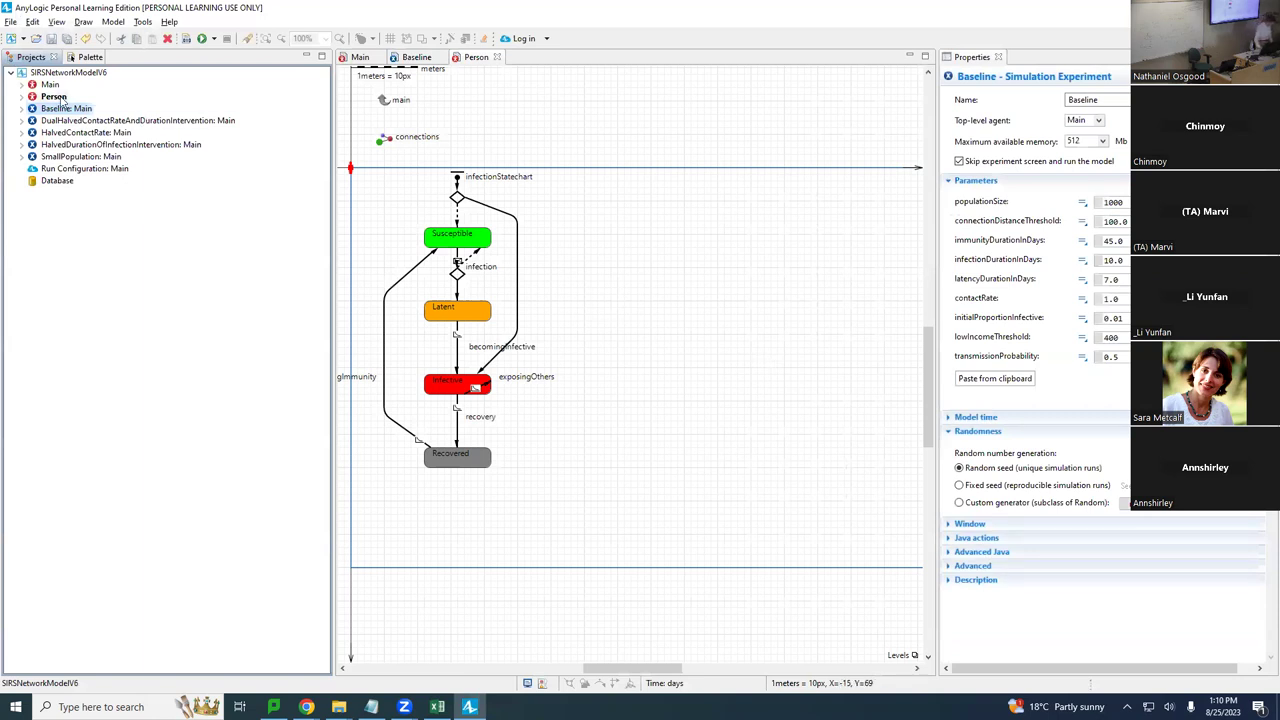
Show the Main population's statistics, including prevalenceOfInfectiousAmongstLowIncome with item.income <= lowIncomeThreshold.
double_click(50, 86)
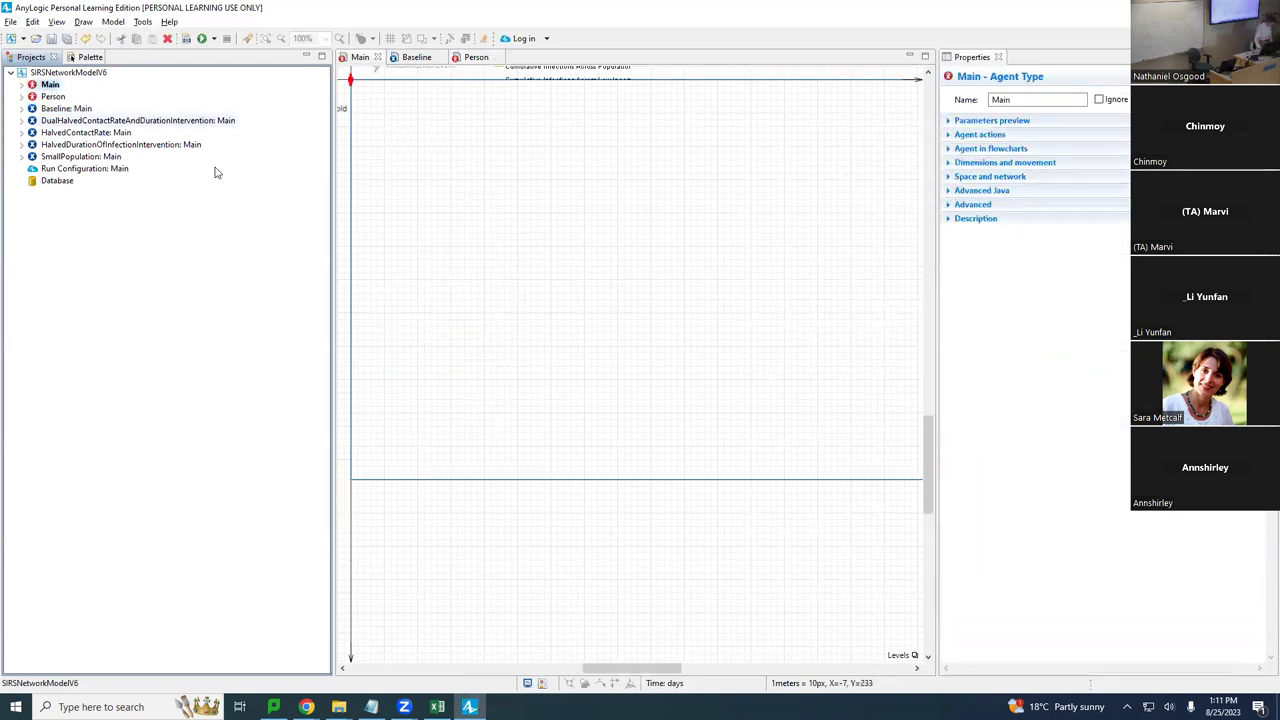
left_click_drag(617, 673, 506, 675)
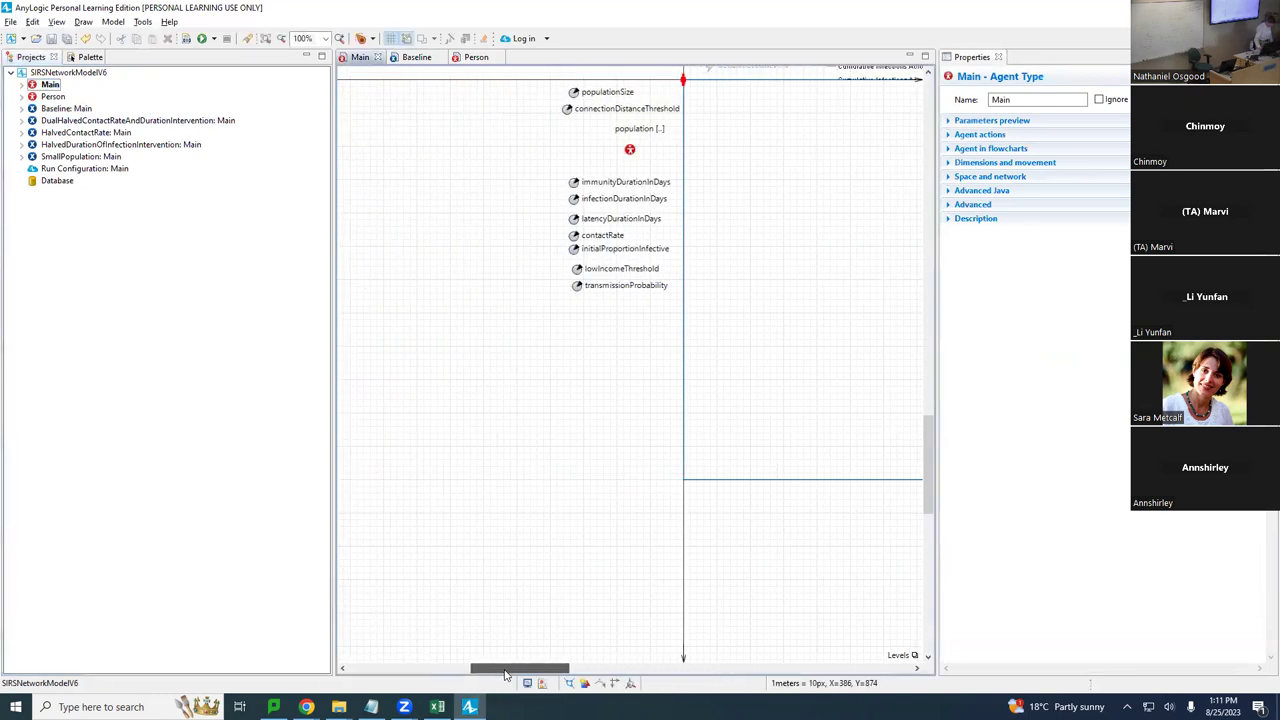
scroll(506, 675, "up", 1)
scroll(506, 675, "up", 1)
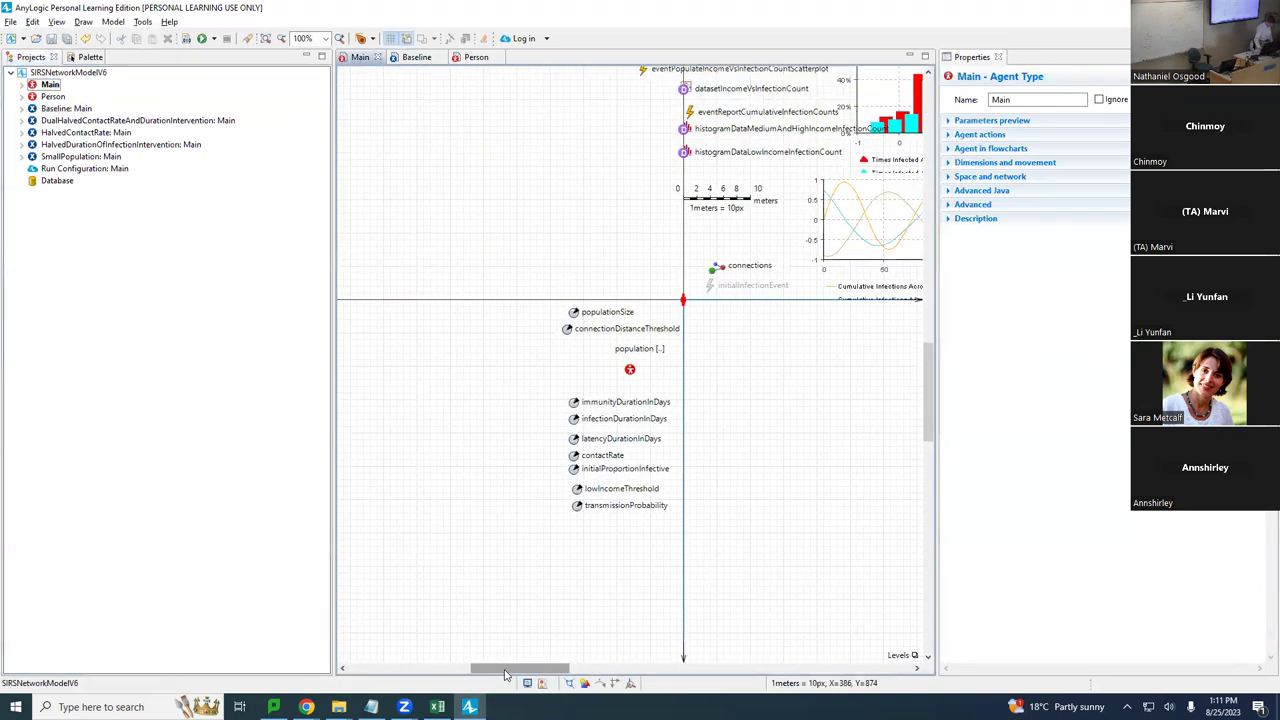
scroll(506, 675, "up", 1)
scroll(505, 675, "down", 1)
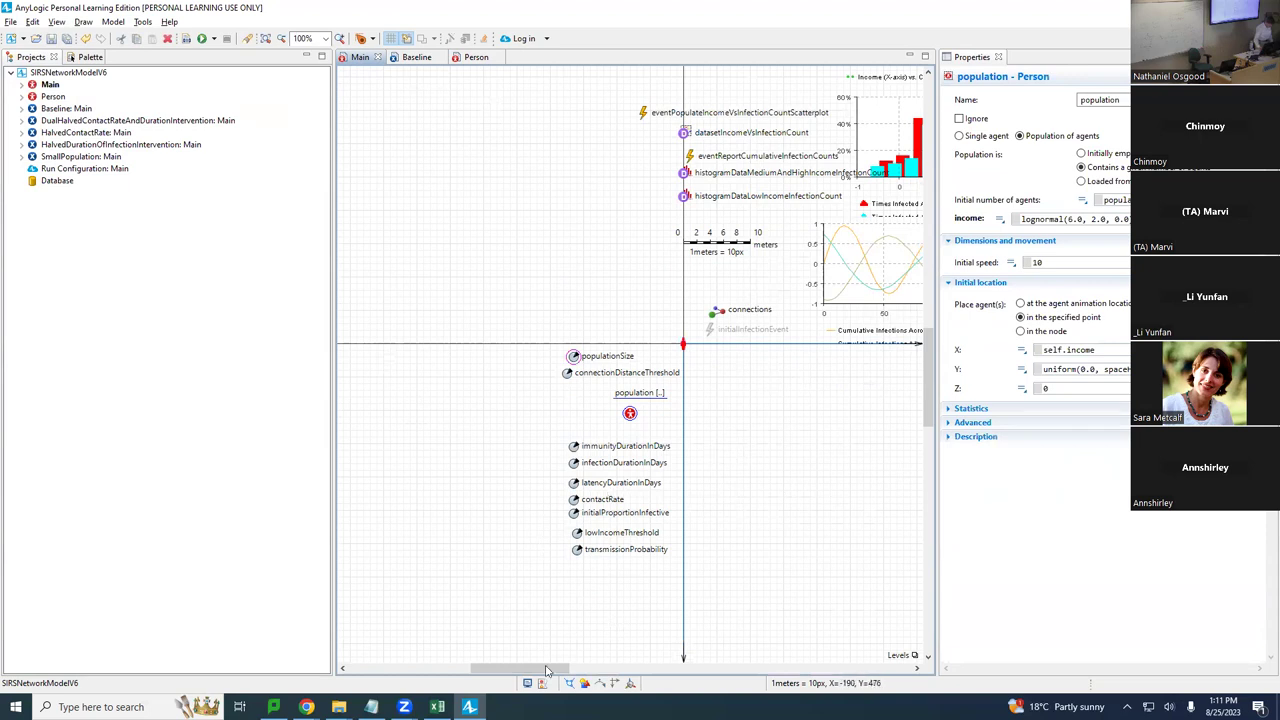
left_click_drag(533, 673, 568, 677)
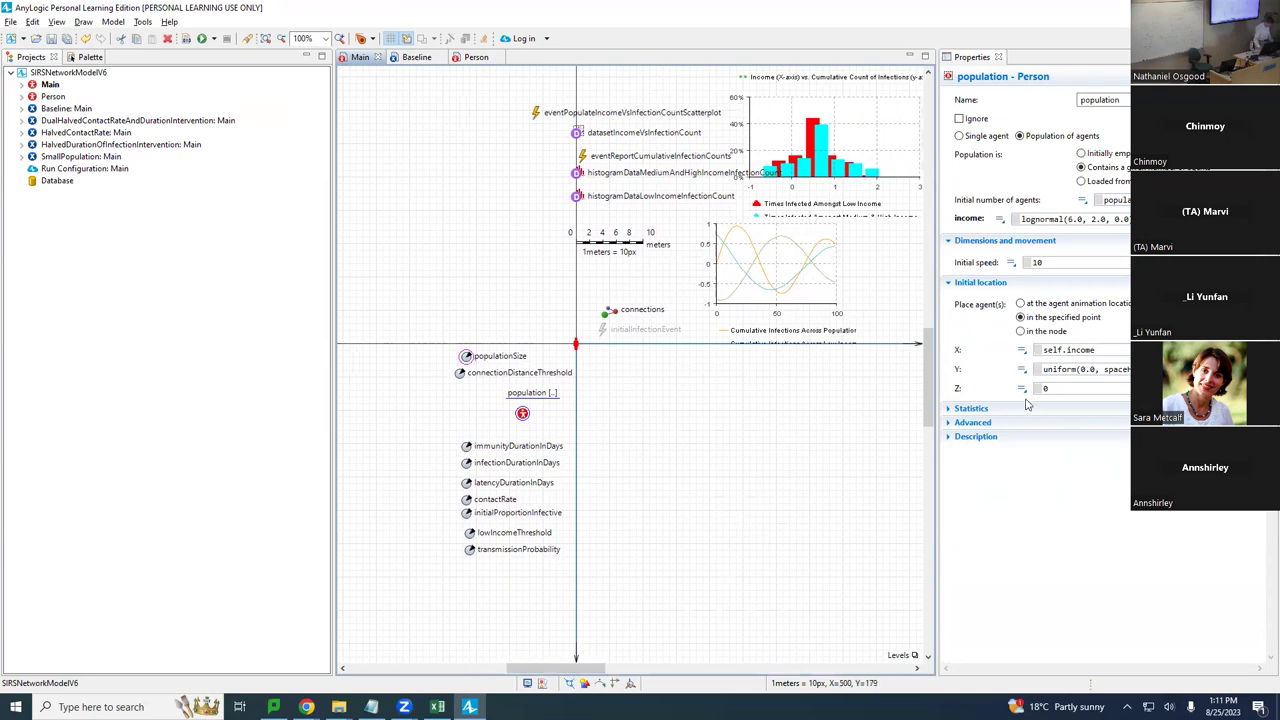
left_click(970, 409)
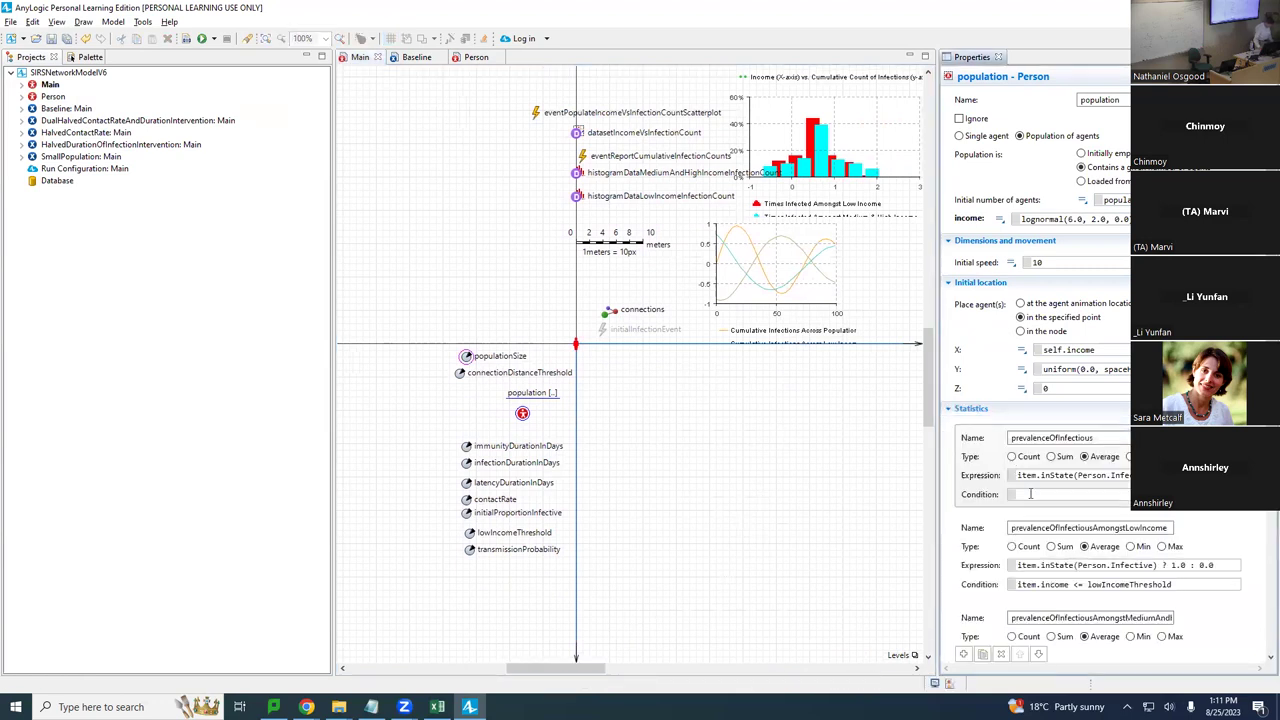
scroll(1030, 493, "down", 10)
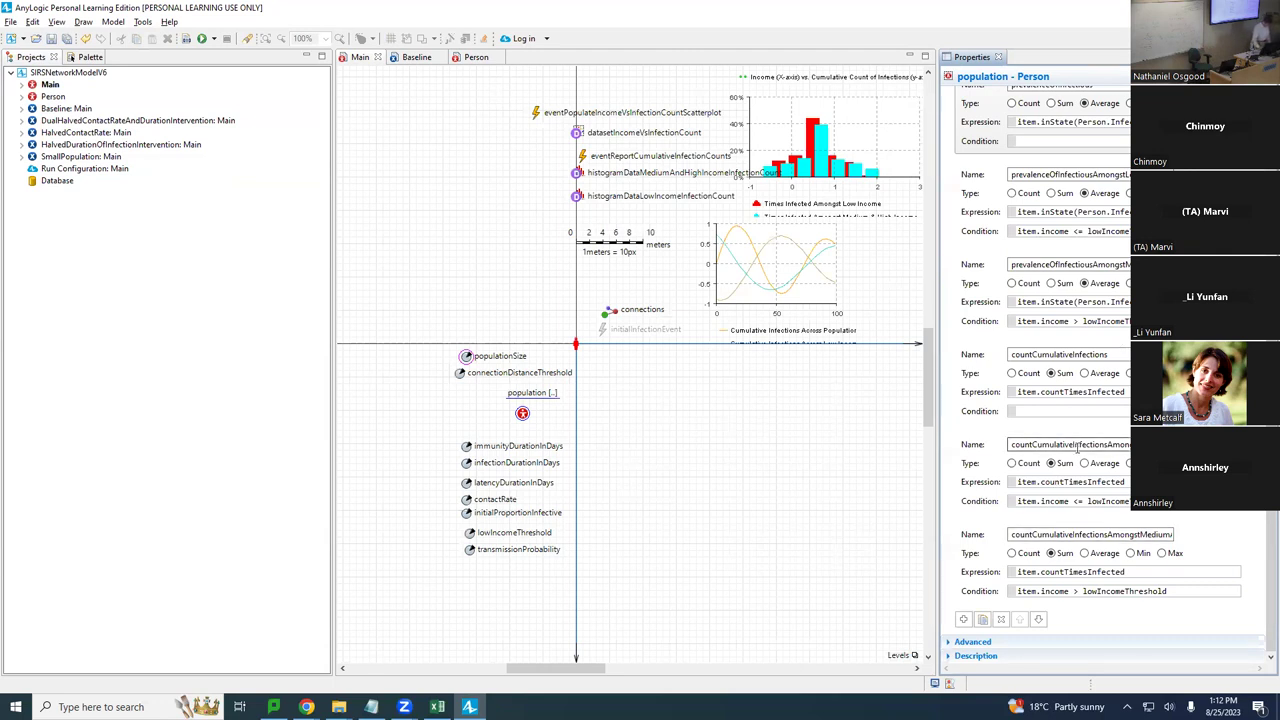
Save the model as SIRSNetworkModelWithParameterVariationV7.
left_click(100, 72)
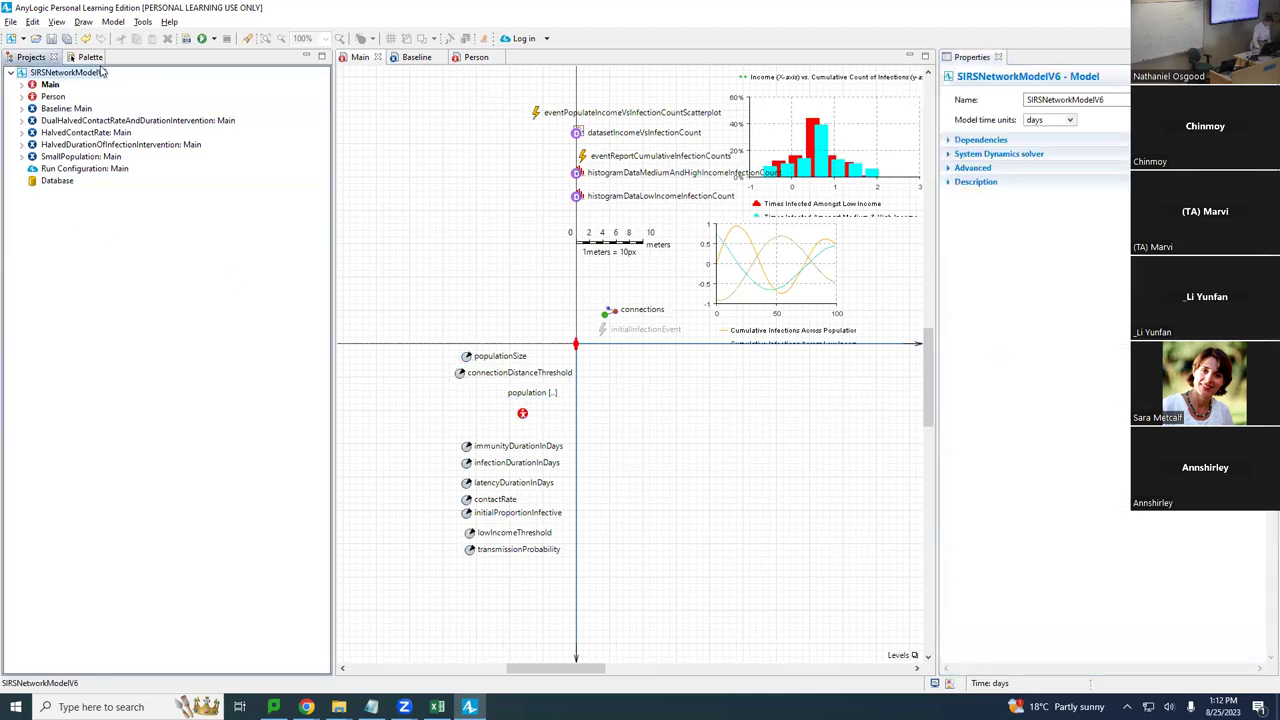
left_click(10, 21)
left_click(47, 104)
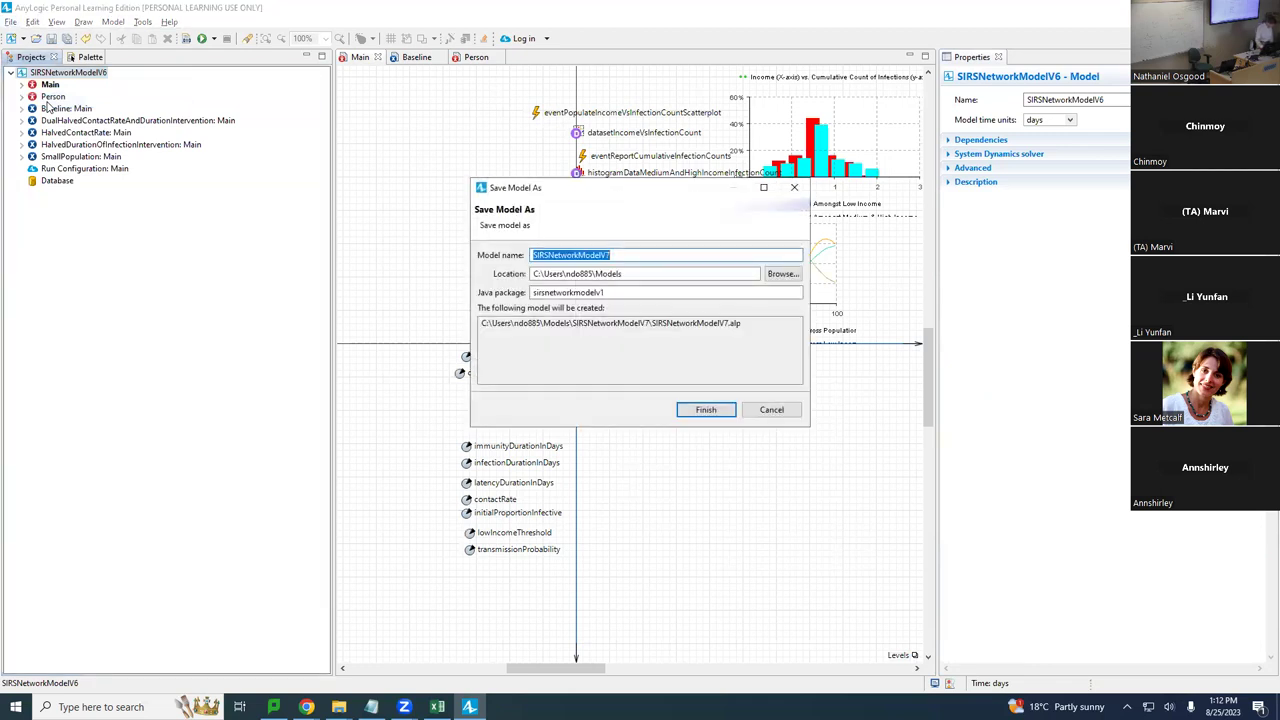
key("End")
key("Left")
key("Left")
type("WithParame")
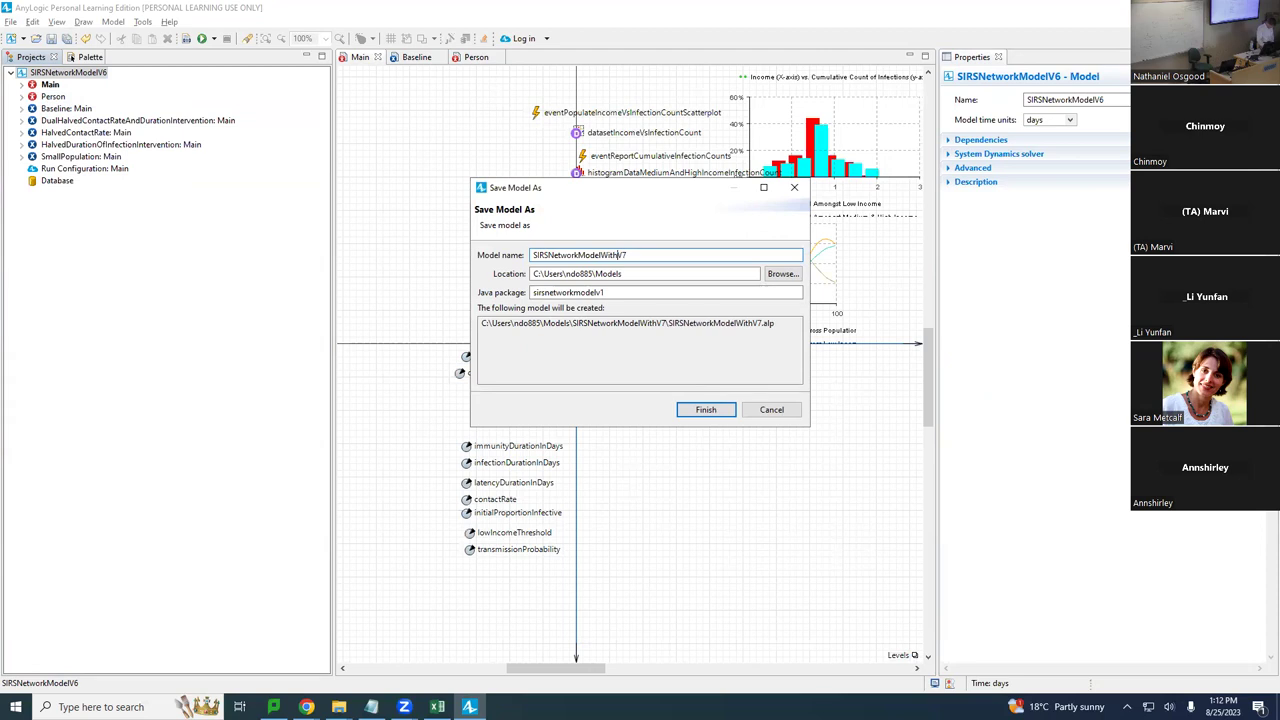
type("terVariation")
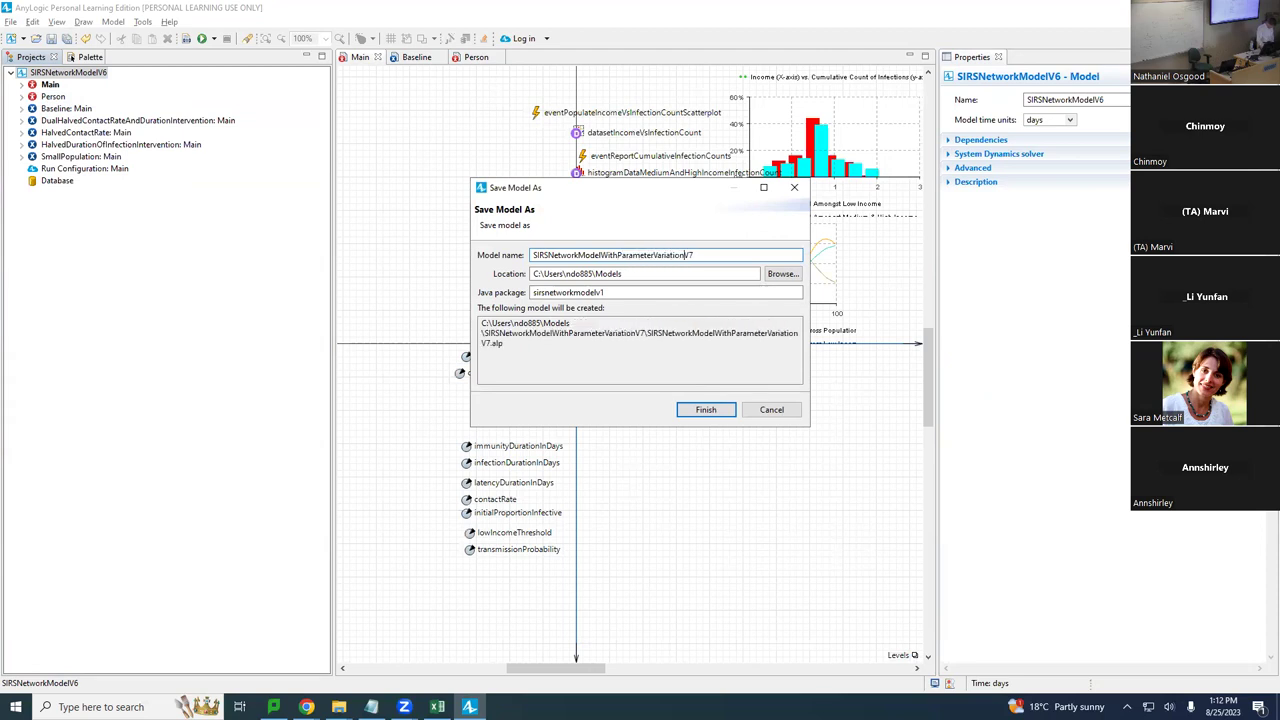
key("Return")
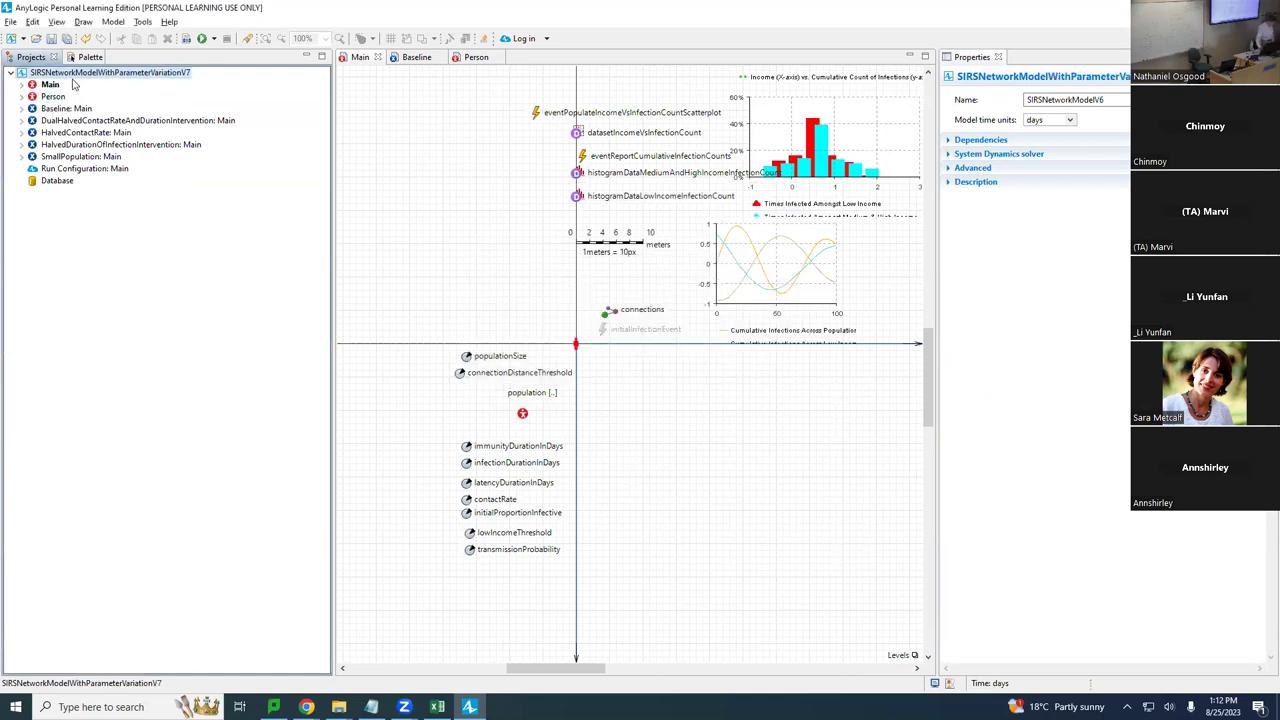
Add Parameter Variation experiment SchochasticParameterVariation with model time copied from Baseline.
right_click(74, 78)
mouse_move(126, 84)
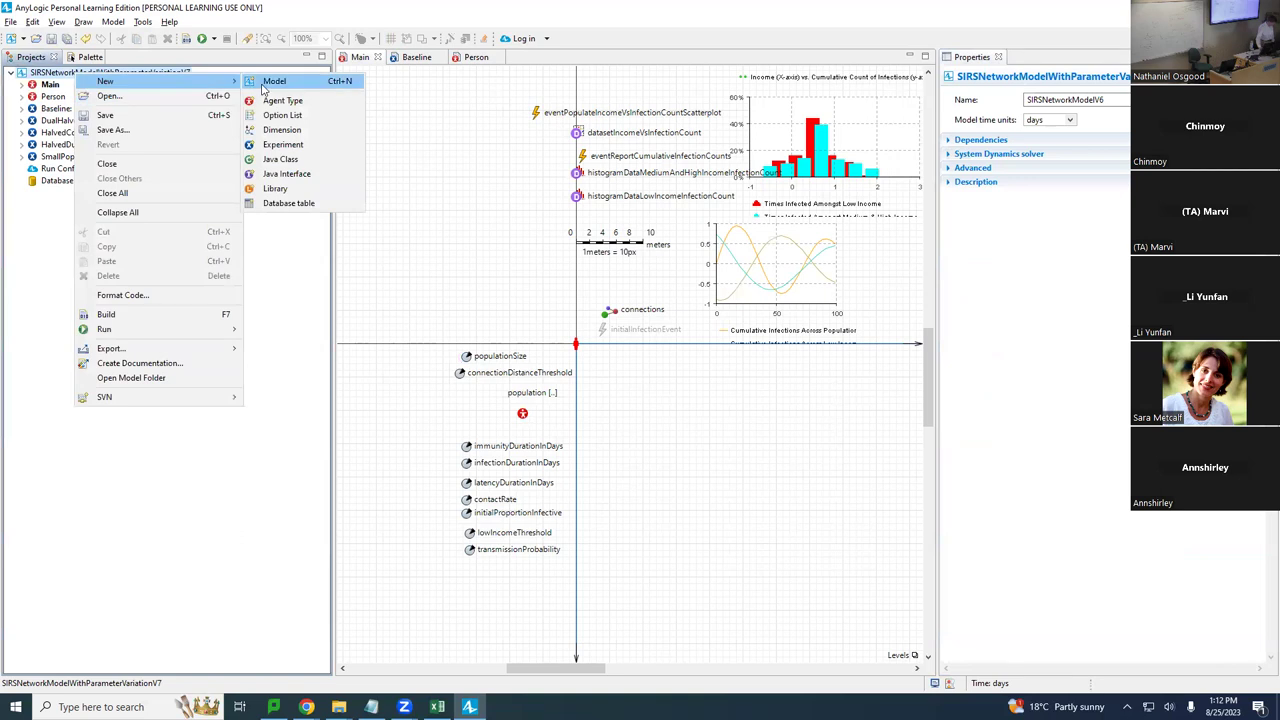
left_click(277, 146)
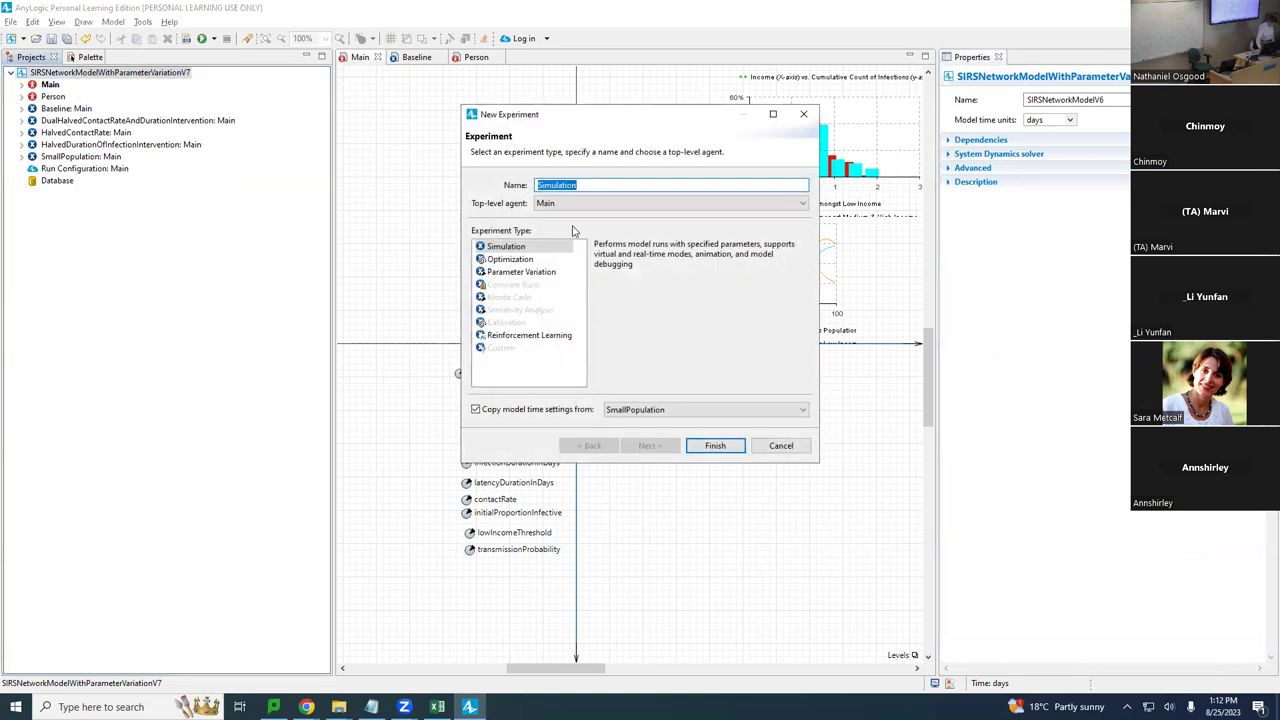
left_click(521, 273)
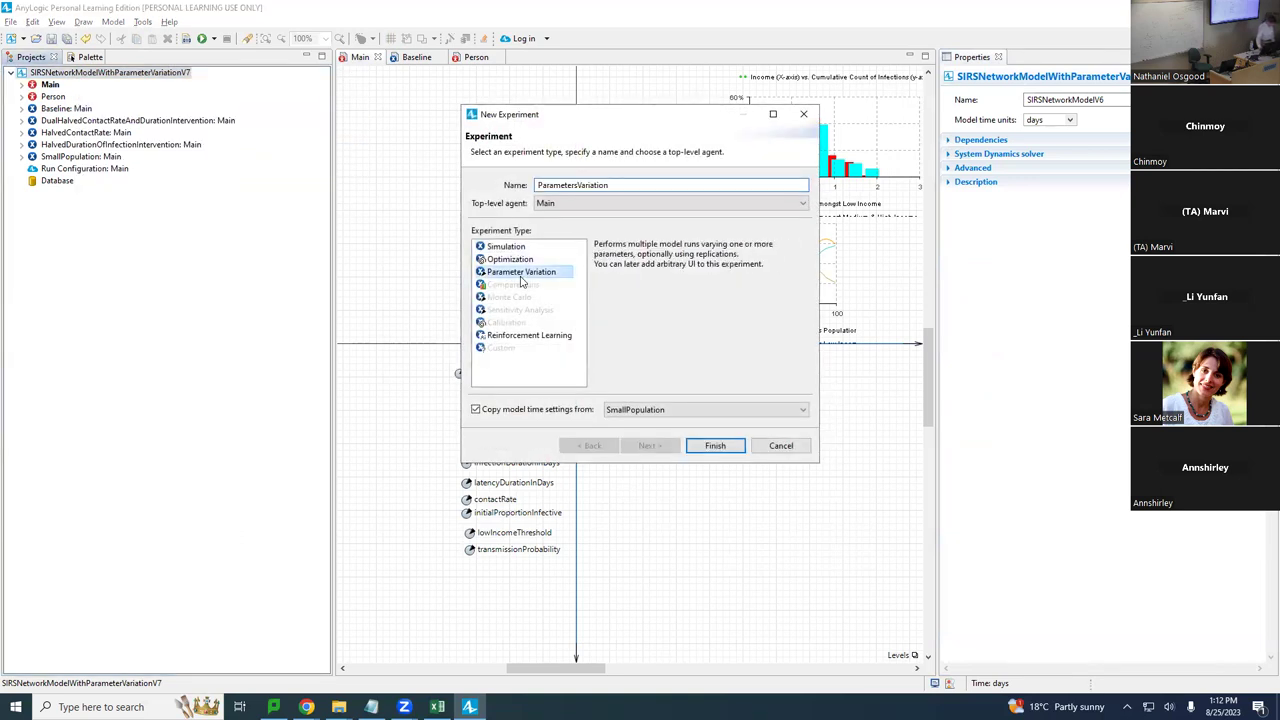
left_click(616, 185)
type("Scho")
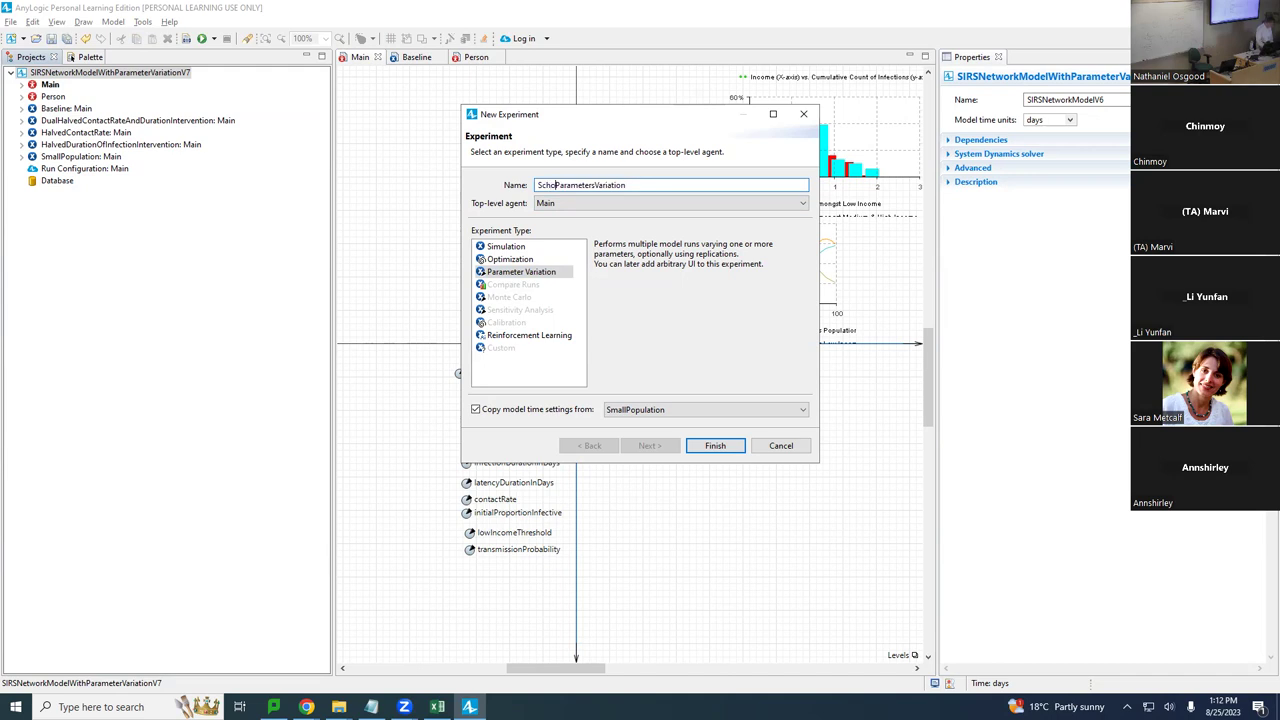
type("chastic")
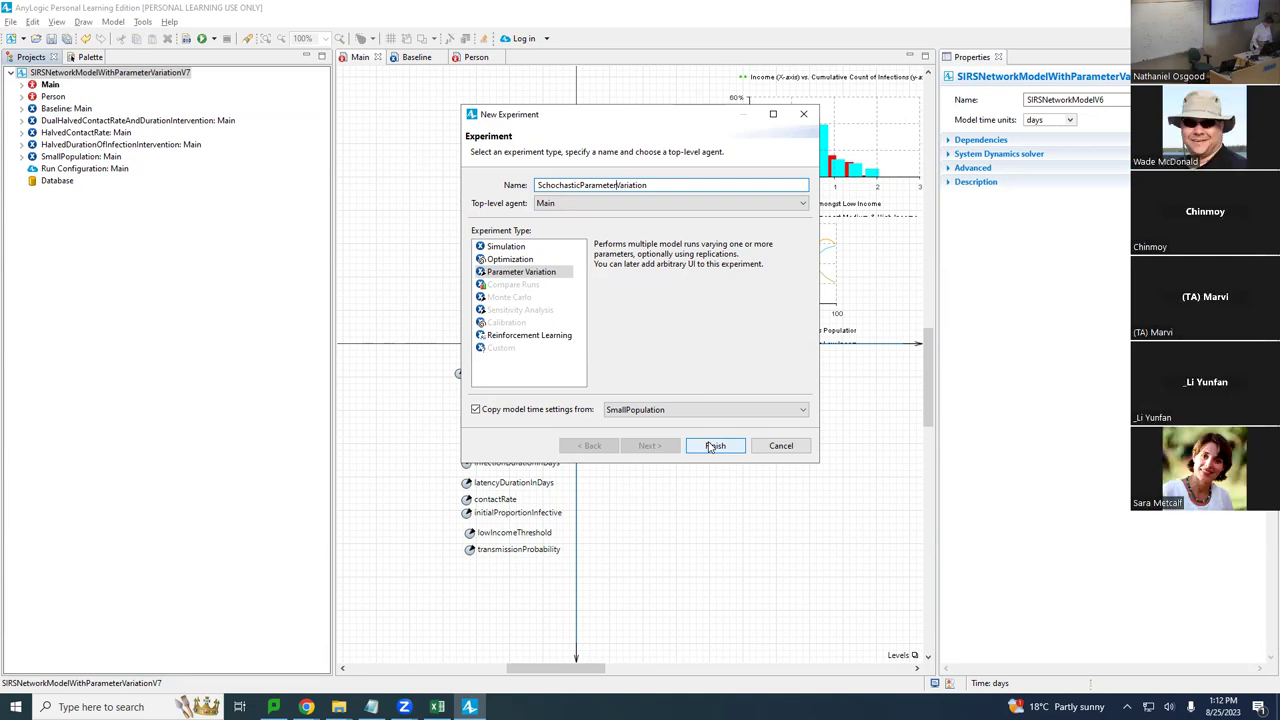
left_click(630, 413)
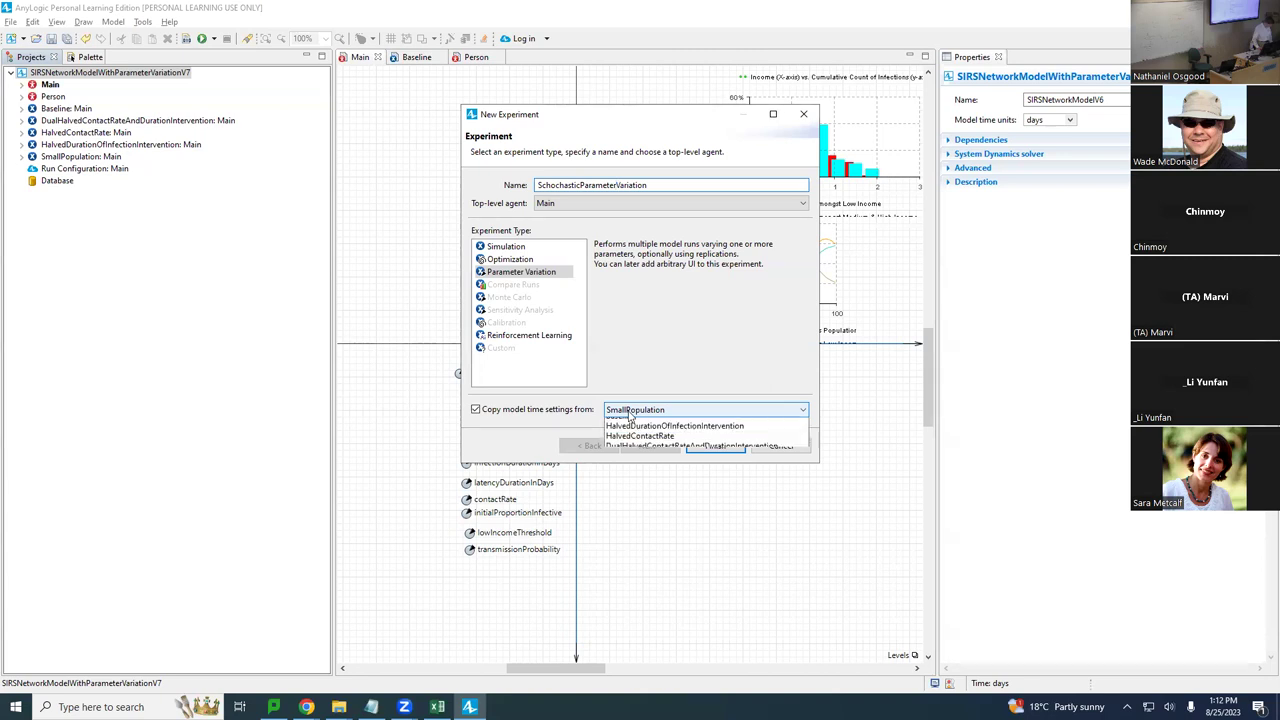
left_click(672, 433)
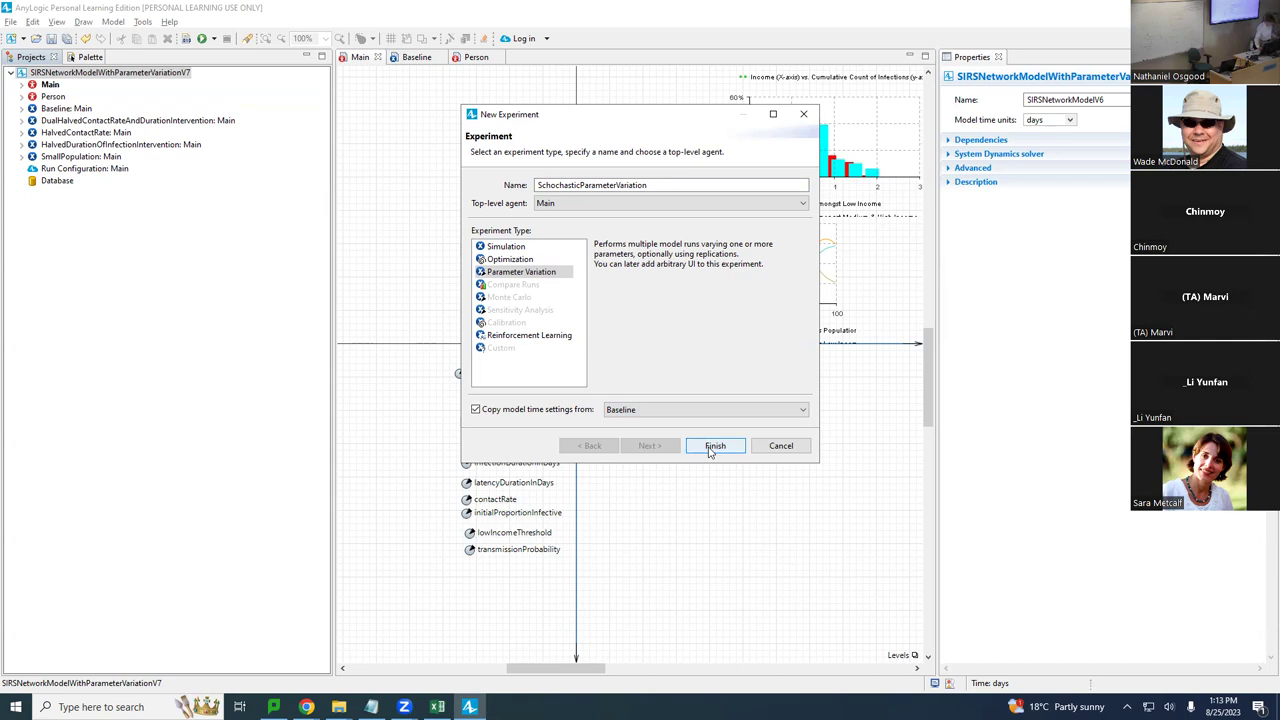
left_click(710, 451)
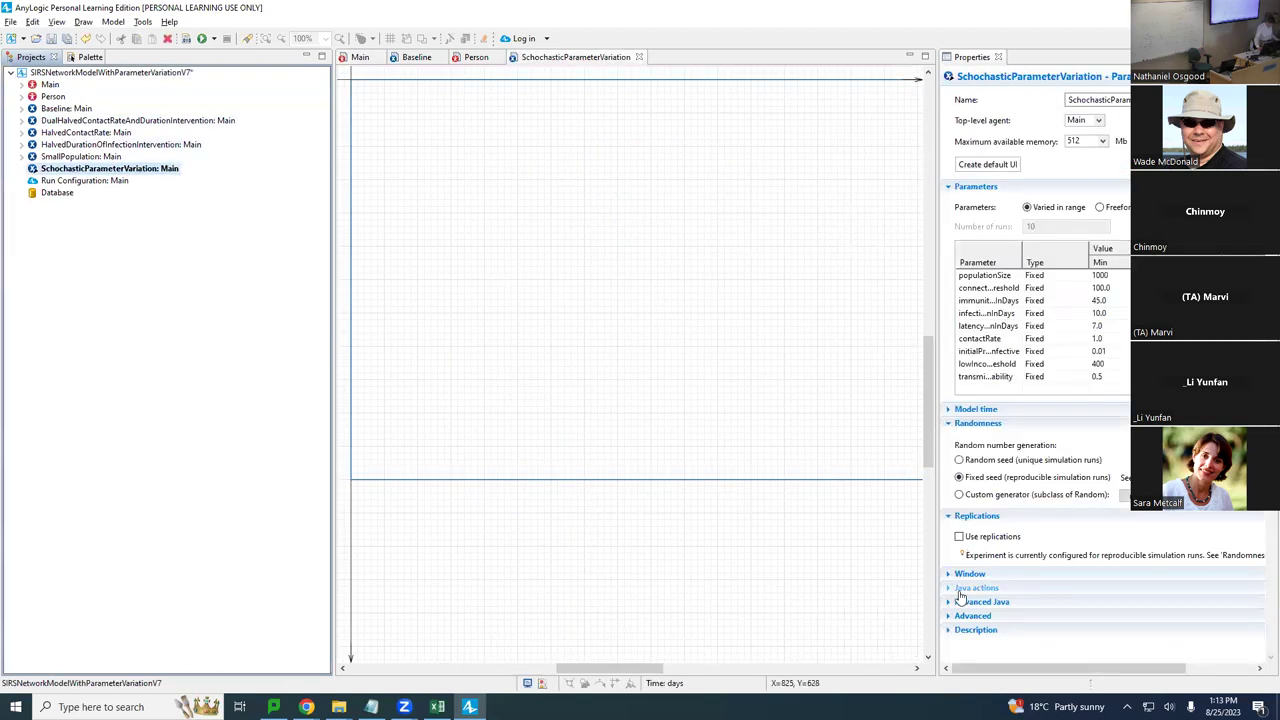
Inspect the experiment's Model time settings, including start time 0.
left_click(966, 409)
left_click(1017, 454)
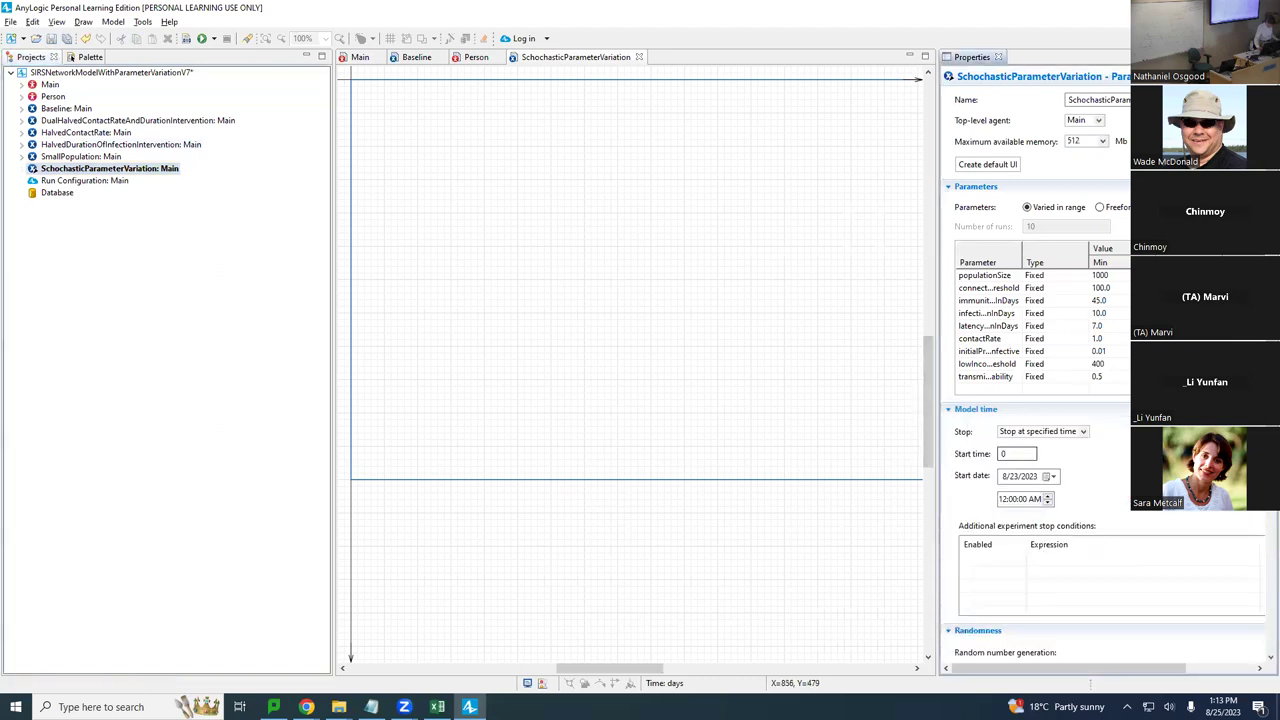
left_click(100, 169)
Cancel a second new experiment and return to SchochasticParameterVariation's randomness settings.
right_click(113, 73)
mouse_move(210, 79)
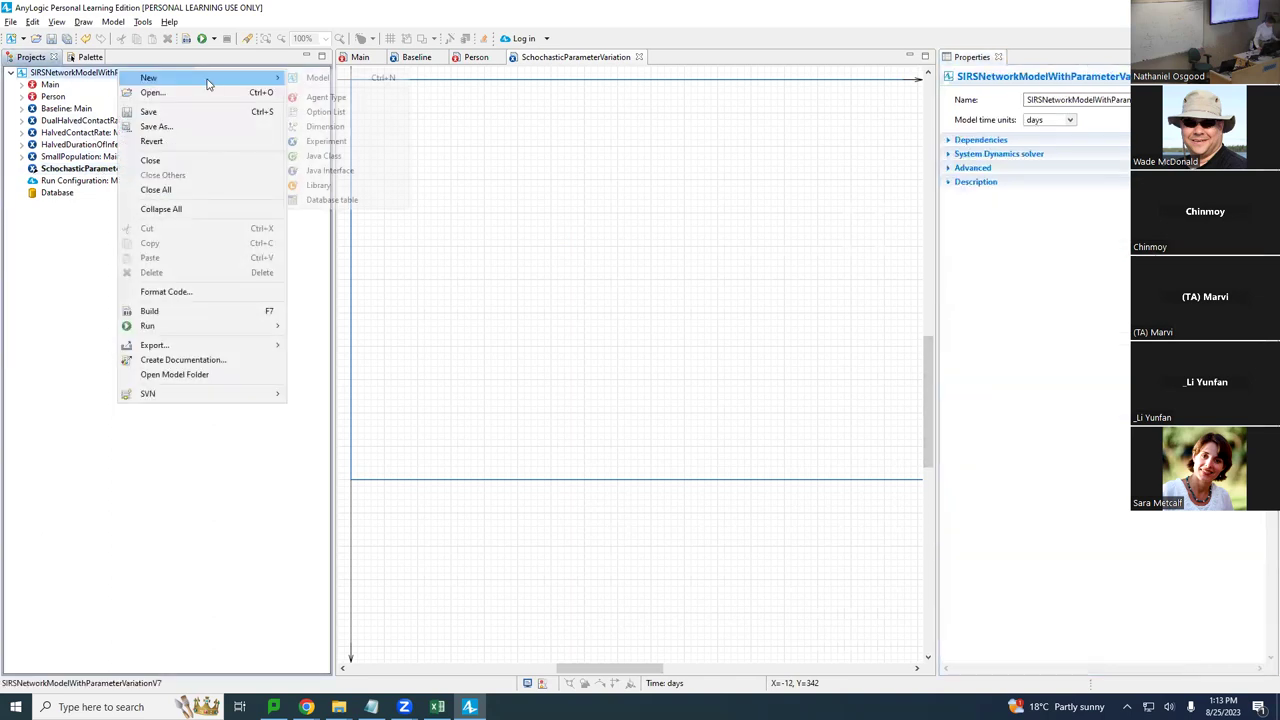
left_click(366, 142)
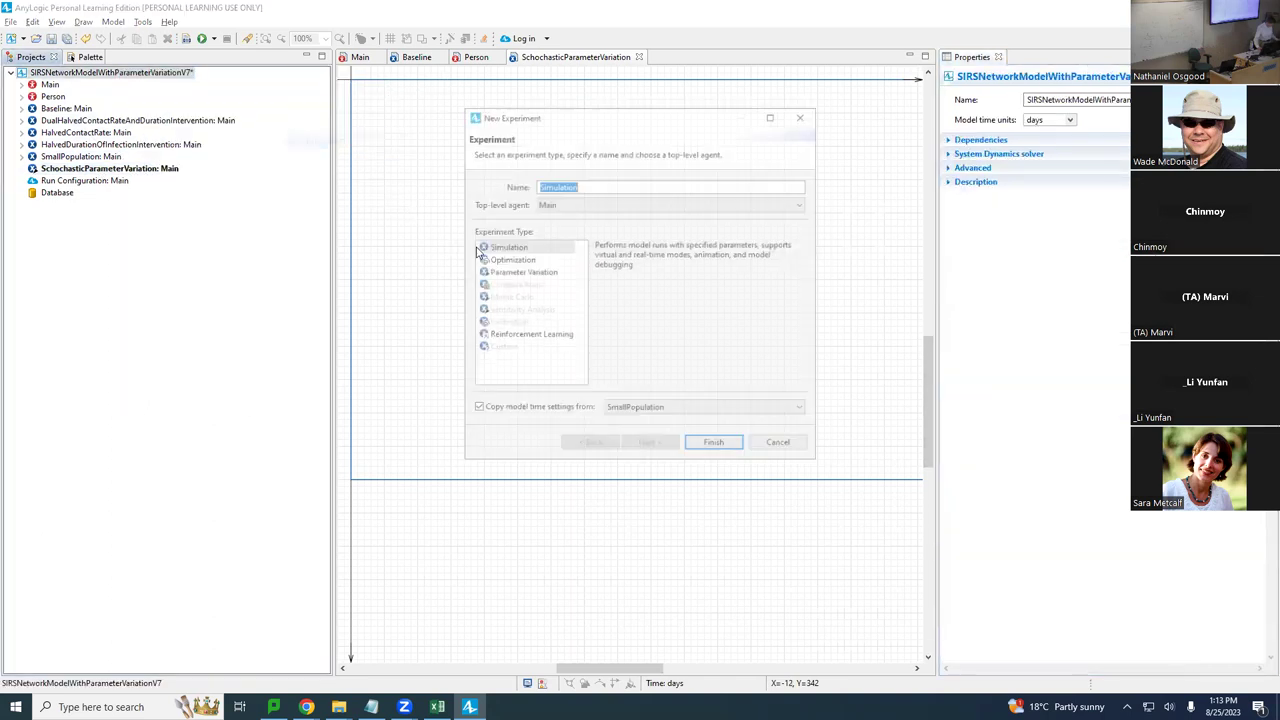
left_click(772, 447)
left_click(118, 169)
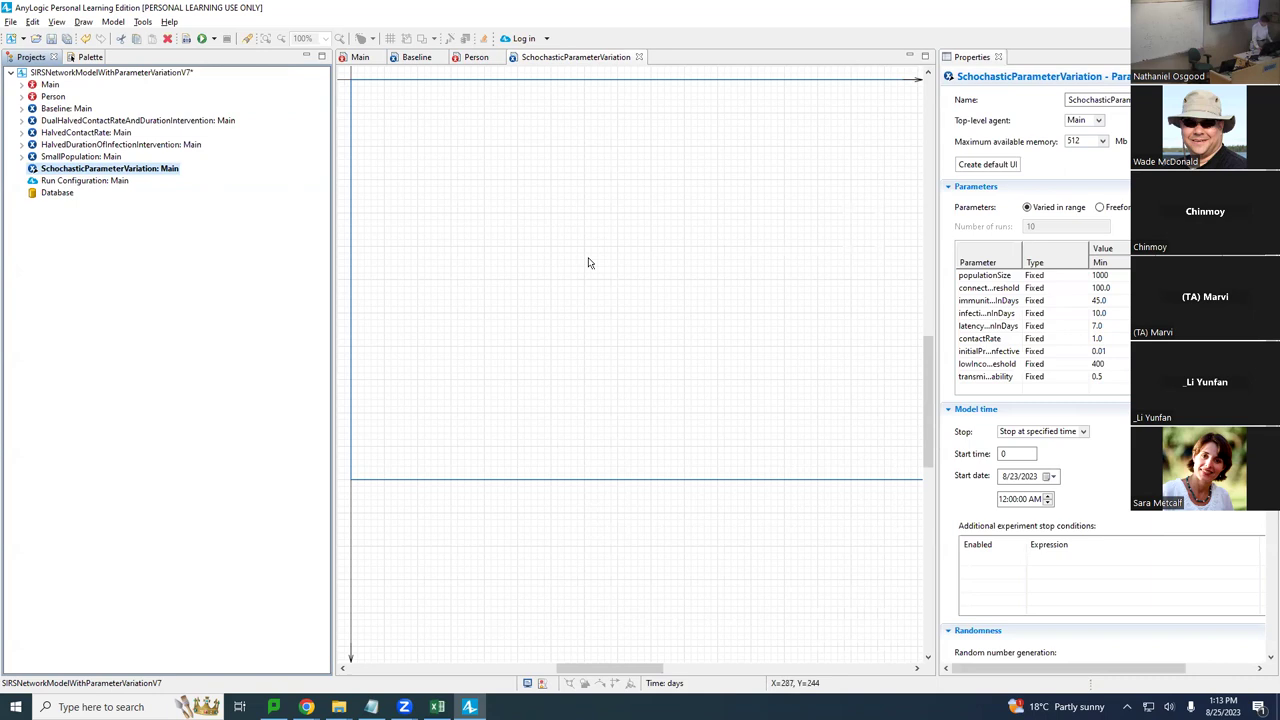
scroll(1052, 410, "down", 3)
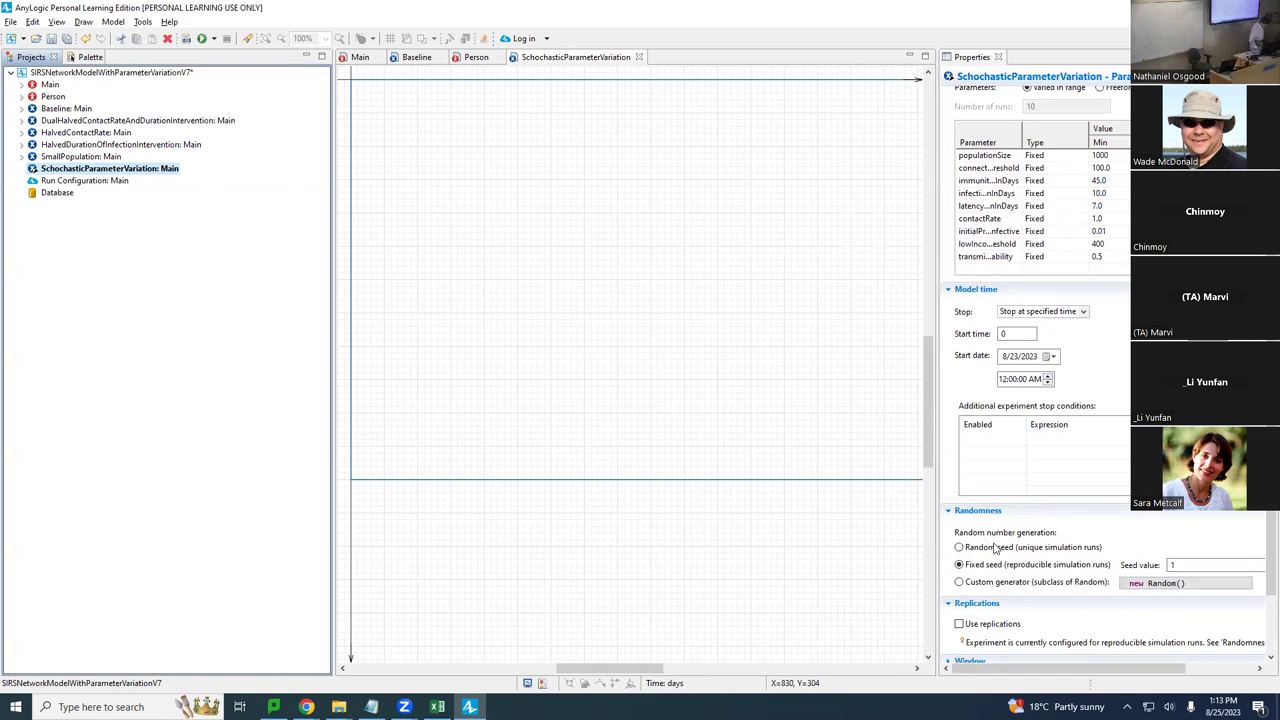
Switch Randomness to Random seed (unique simulation runs) and save the model.
left_click(996, 548)
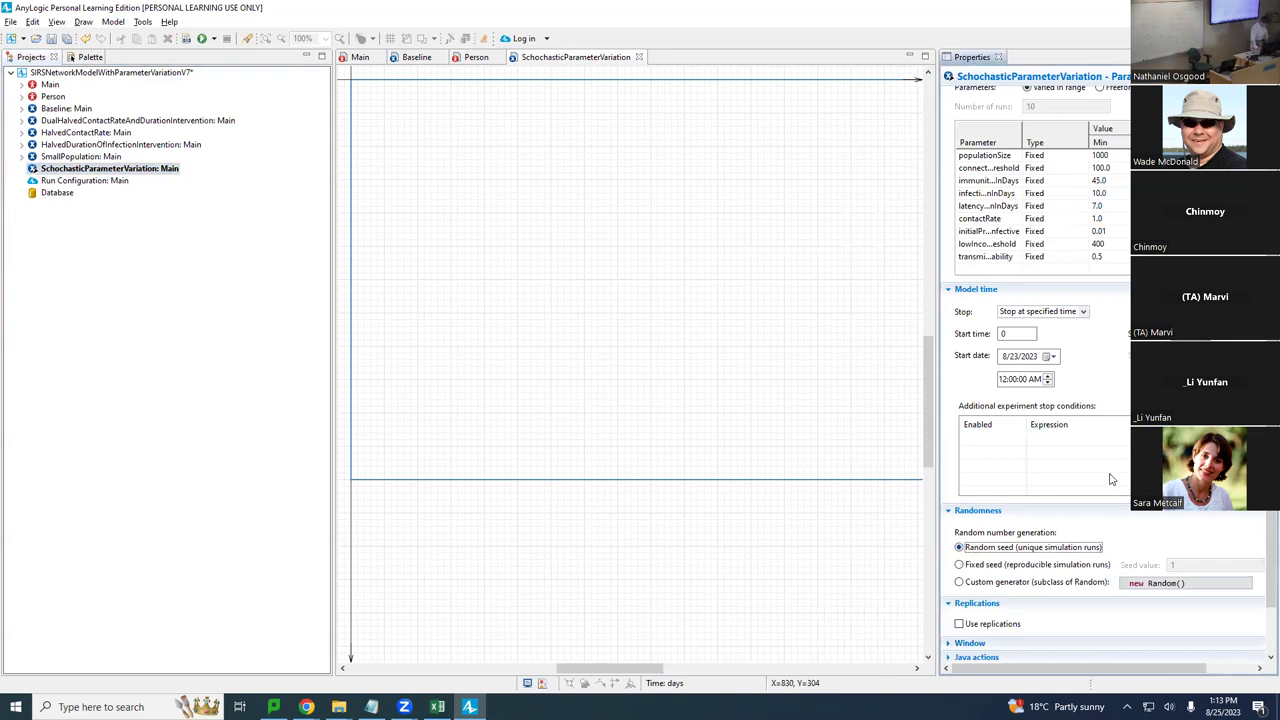
key("ctrl+s")
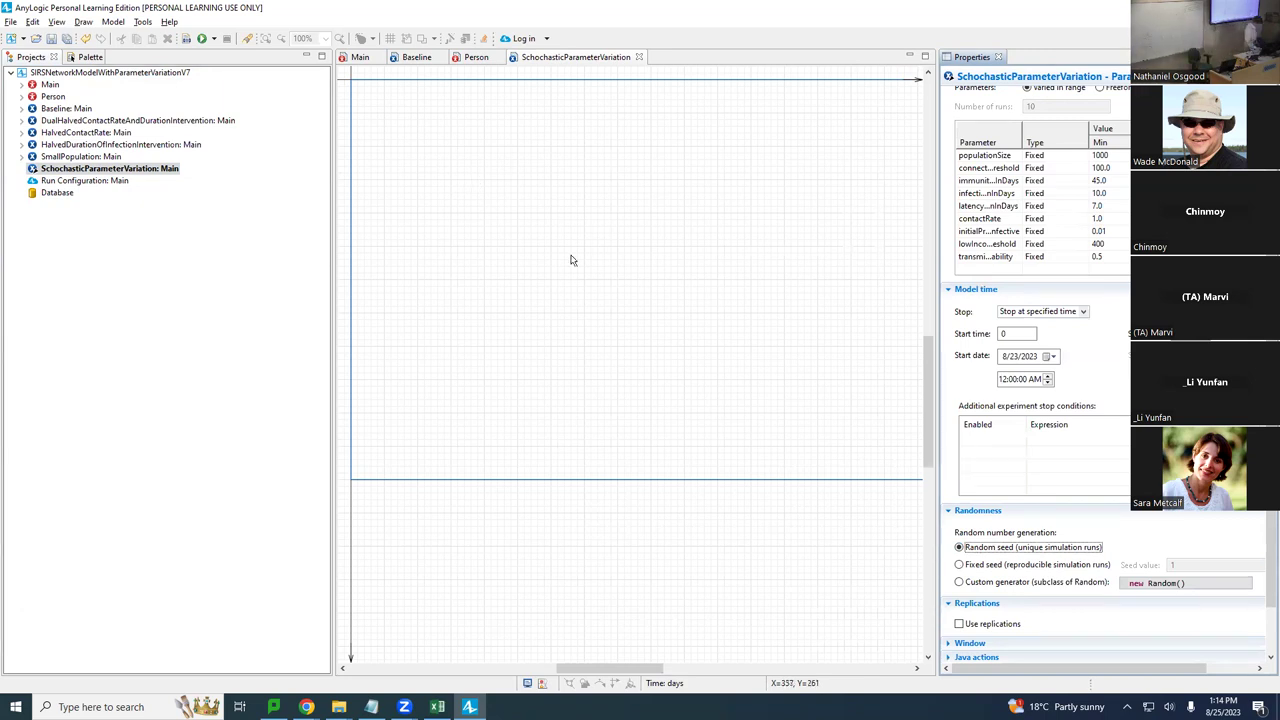
Enable Use replications with a fixed 100 replications per iteration.
left_click(1004, 625)
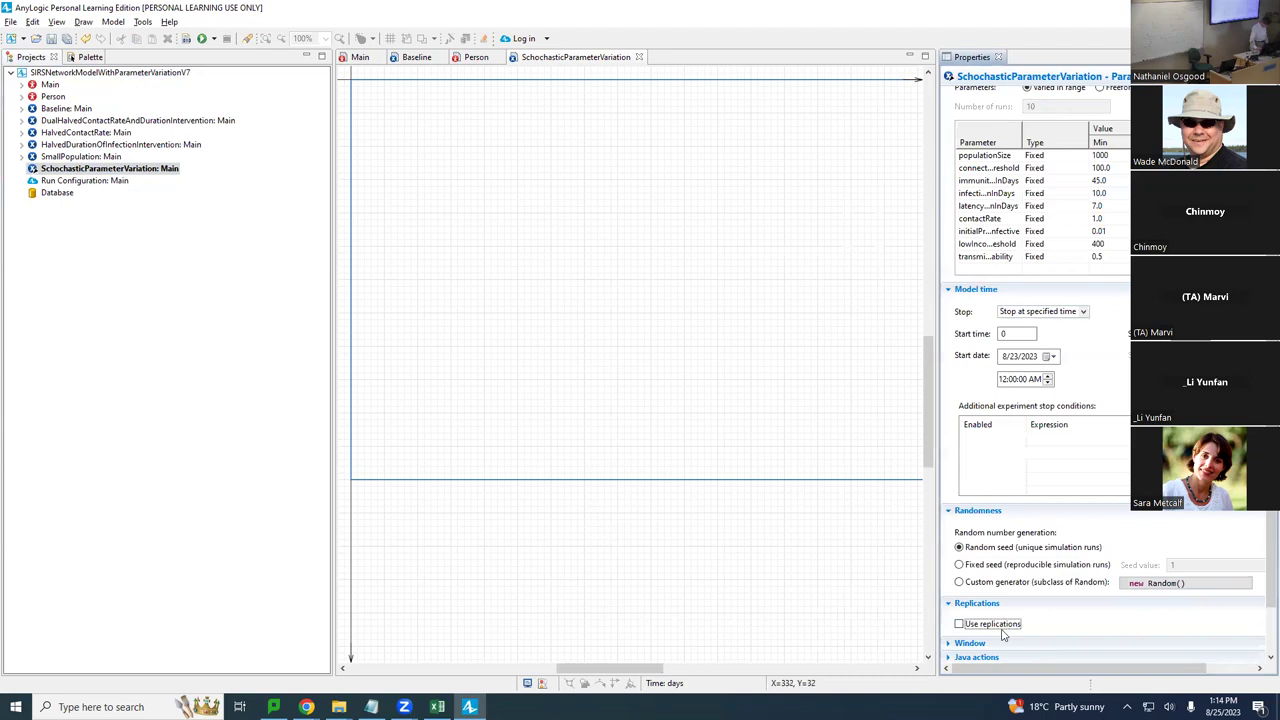
left_click(961, 624)
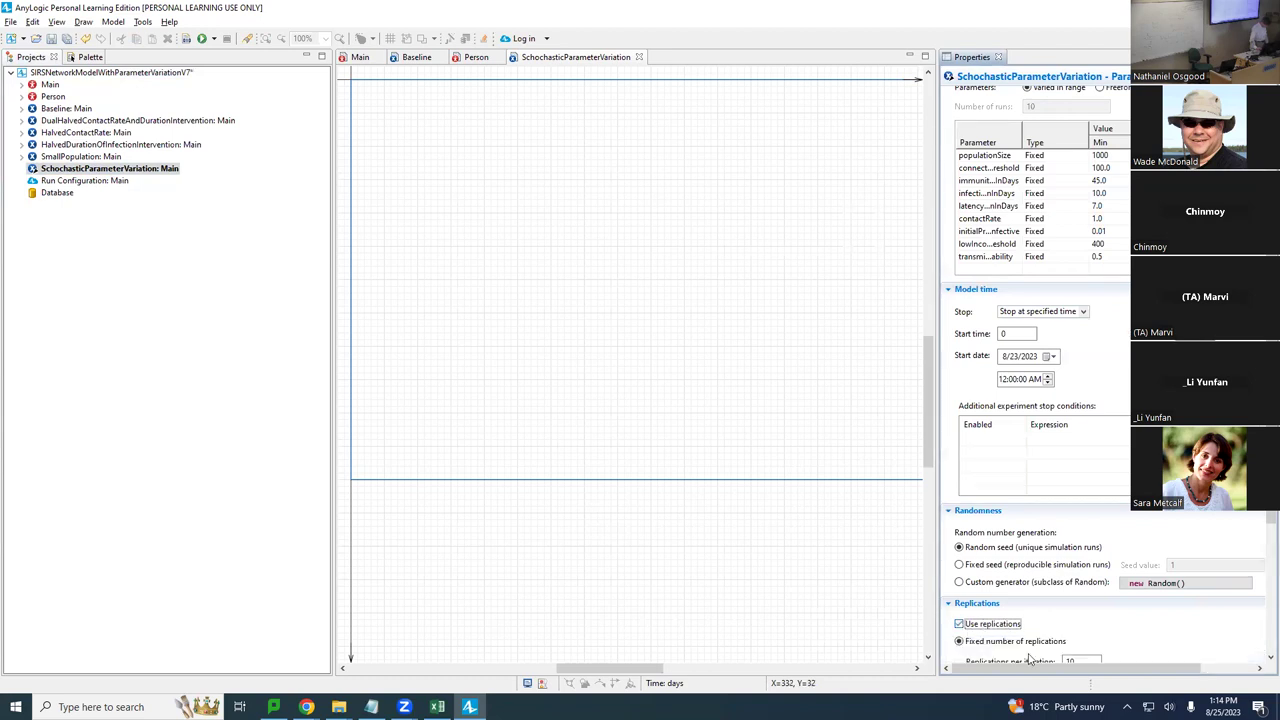
scroll(1036, 650, "down", 2)
double_click(1098, 601)
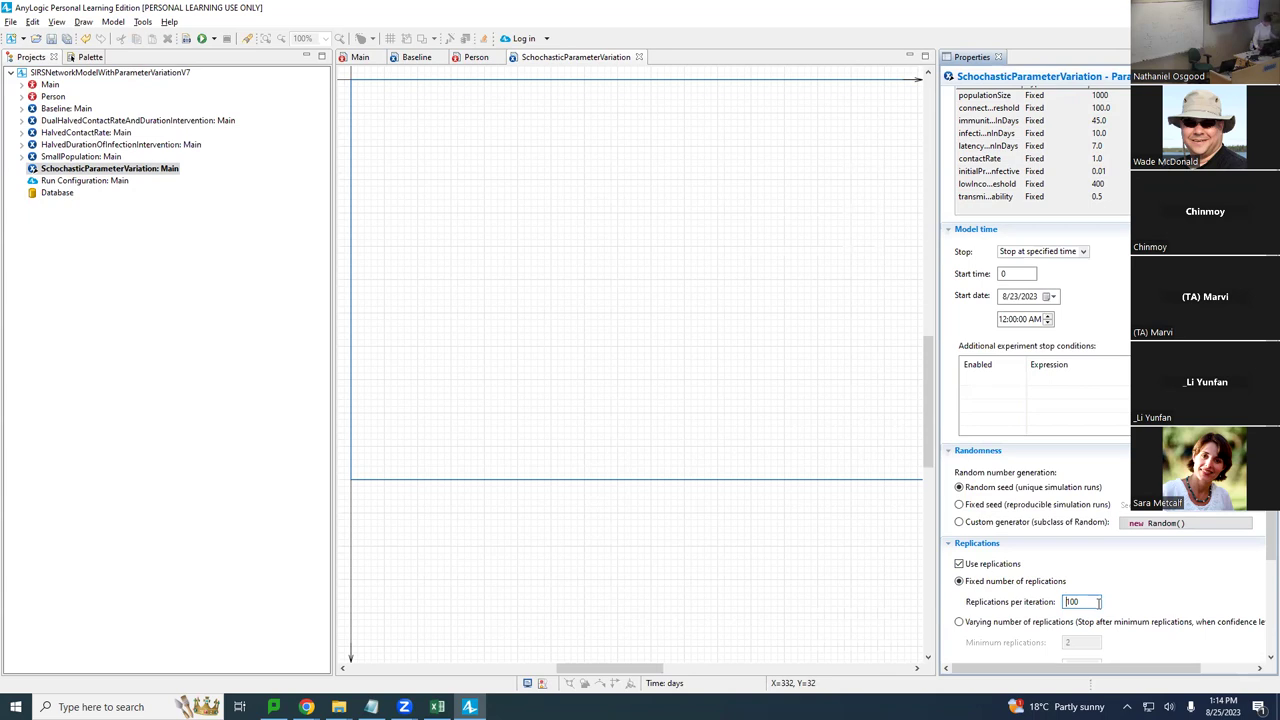
scroll(1115, 222, "up", 3)
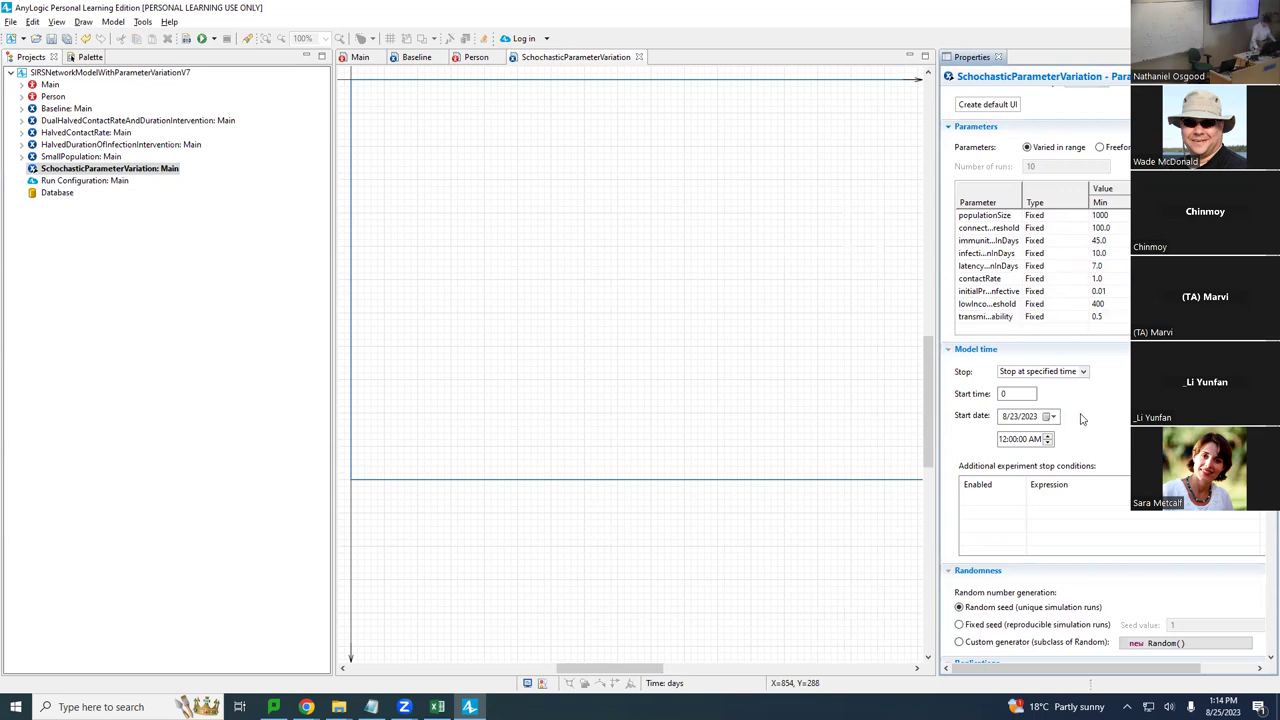
scroll(1111, 483, "down", 3)
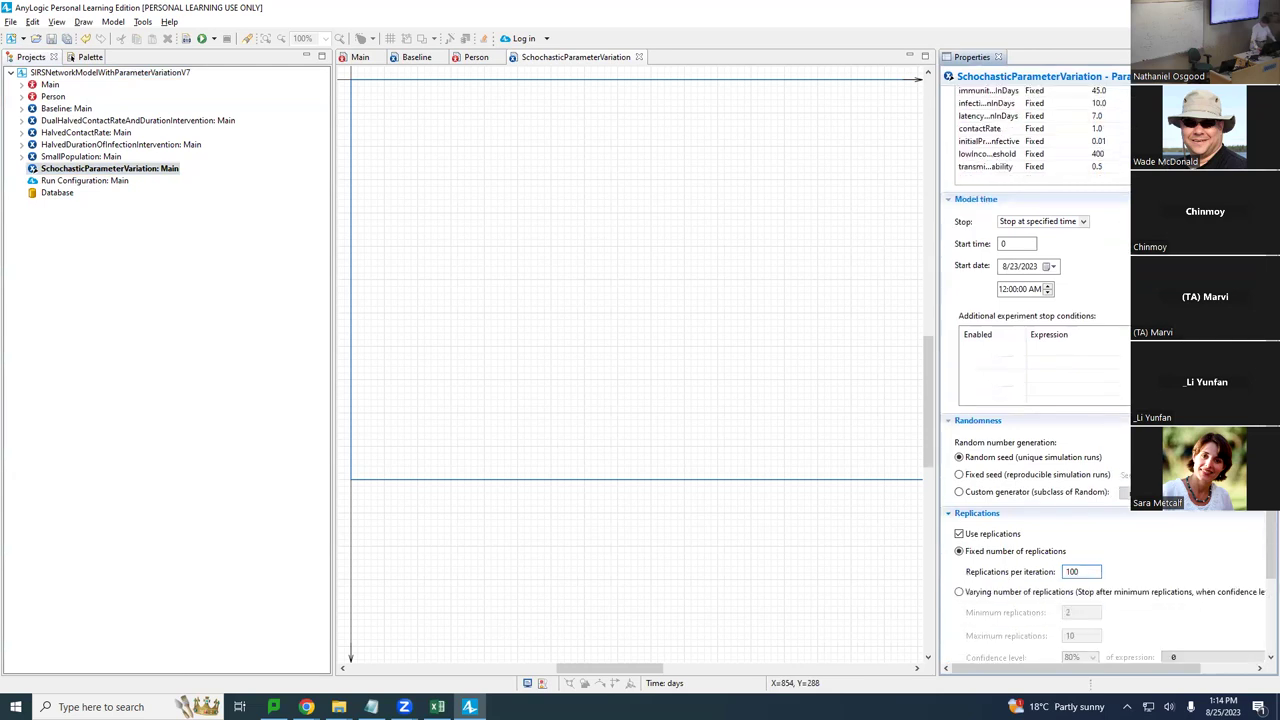
scroll(1101, 461, "down", 2)
scroll(1101, 455, "up", 3)
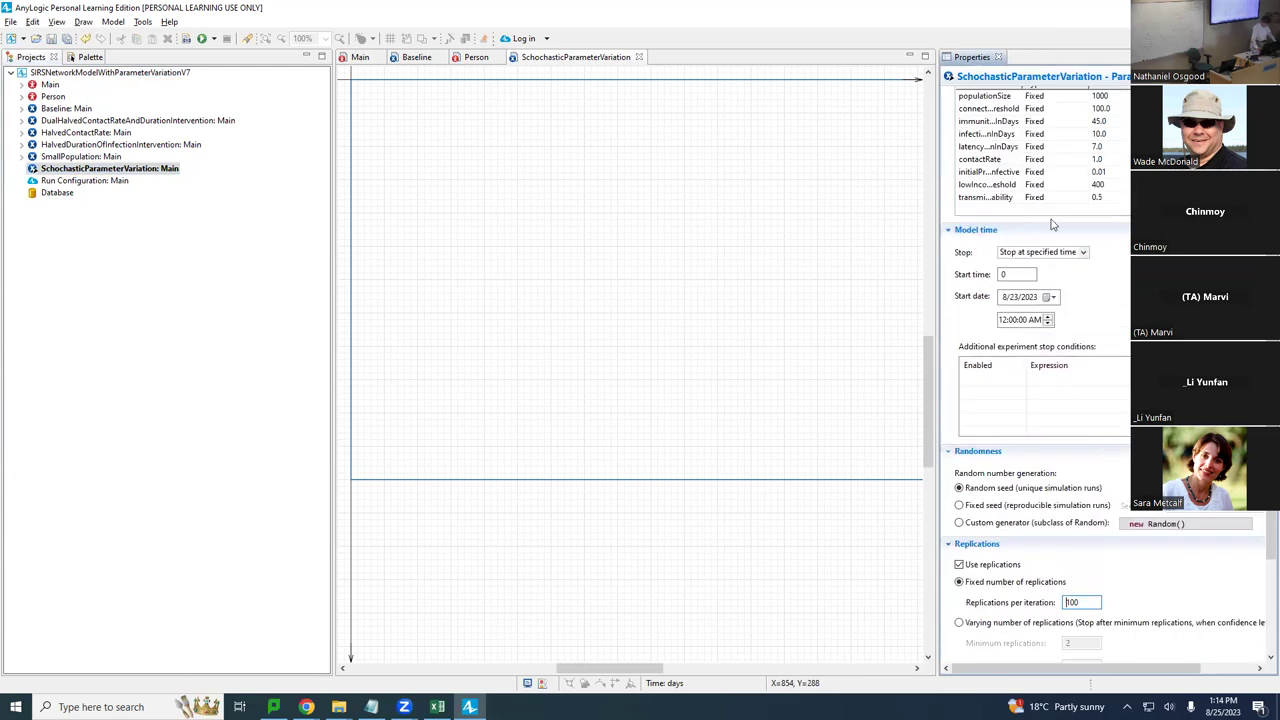
scroll(1117, 158, "up", 2)
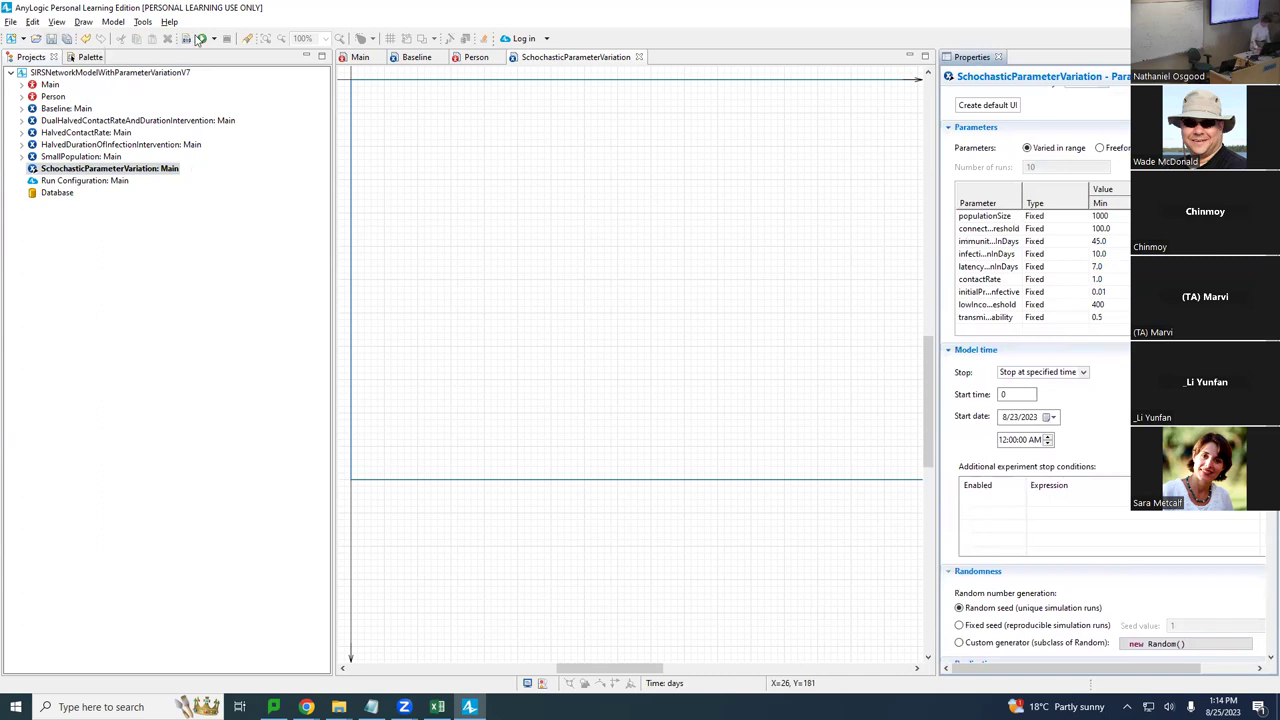
Build and run SchochasticParameterVariation, then close its model window.
left_click(186, 38)
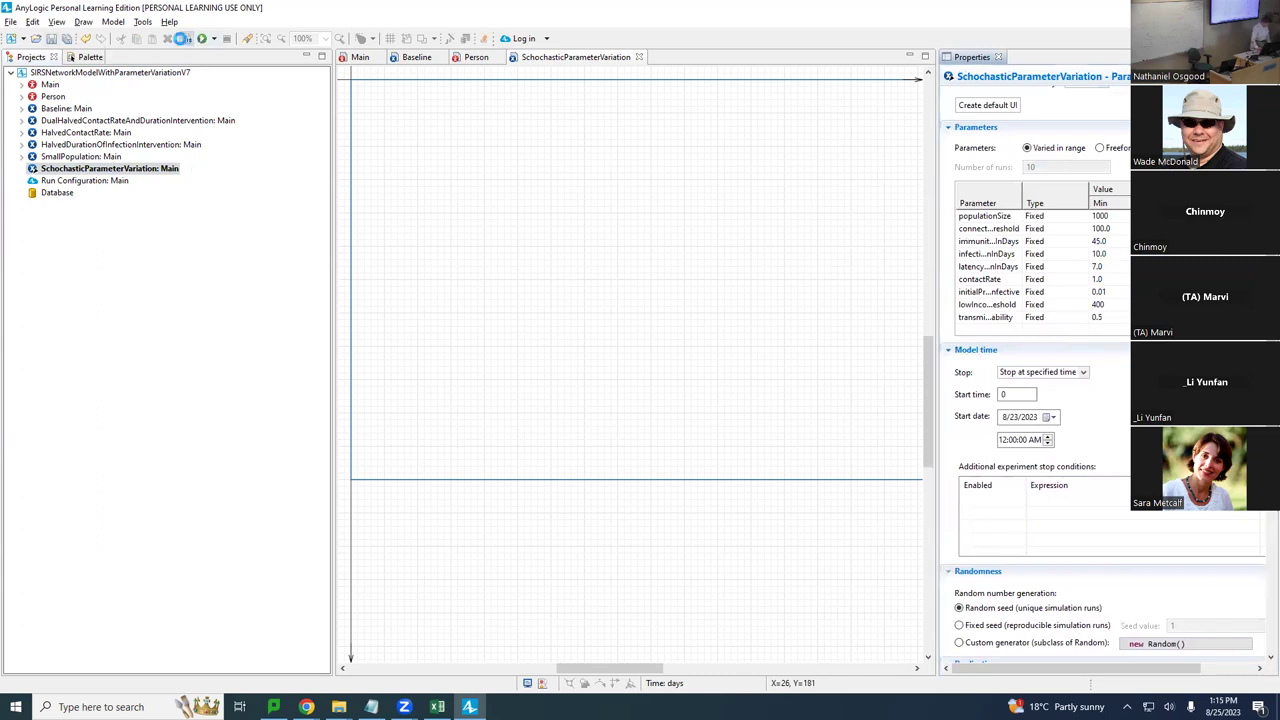
right_click(147, 168)
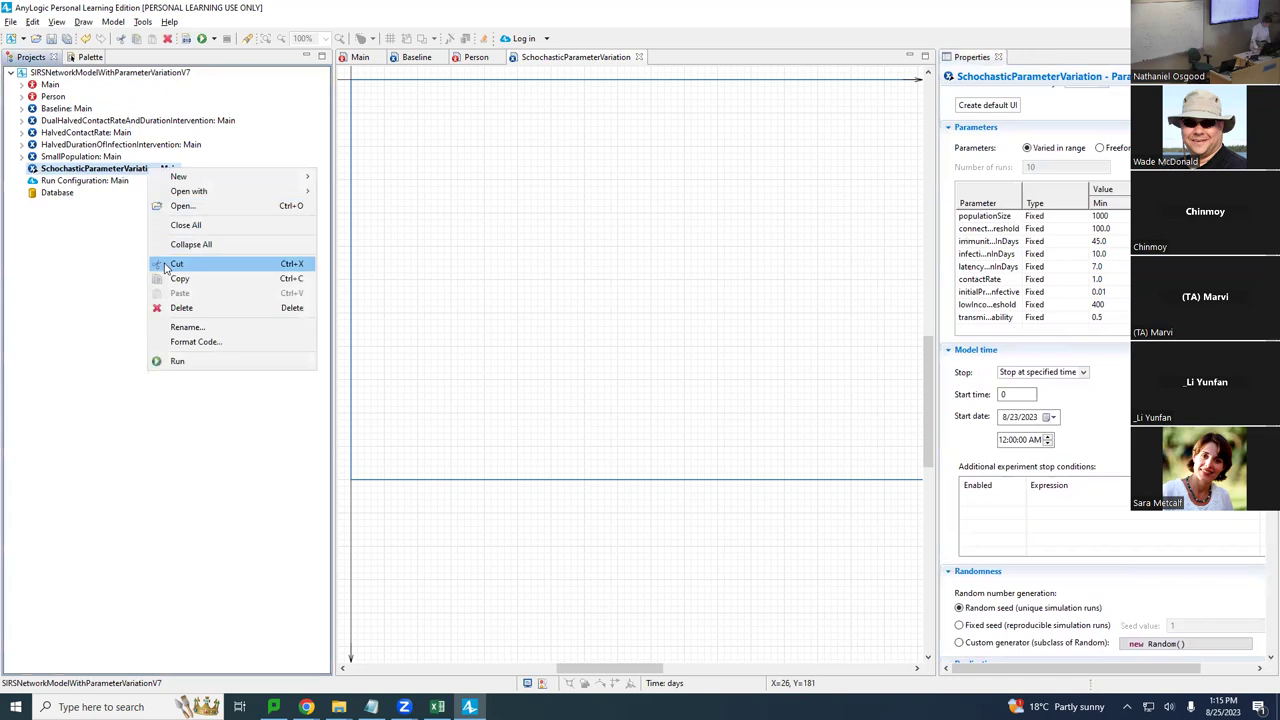
left_click(206, 368)
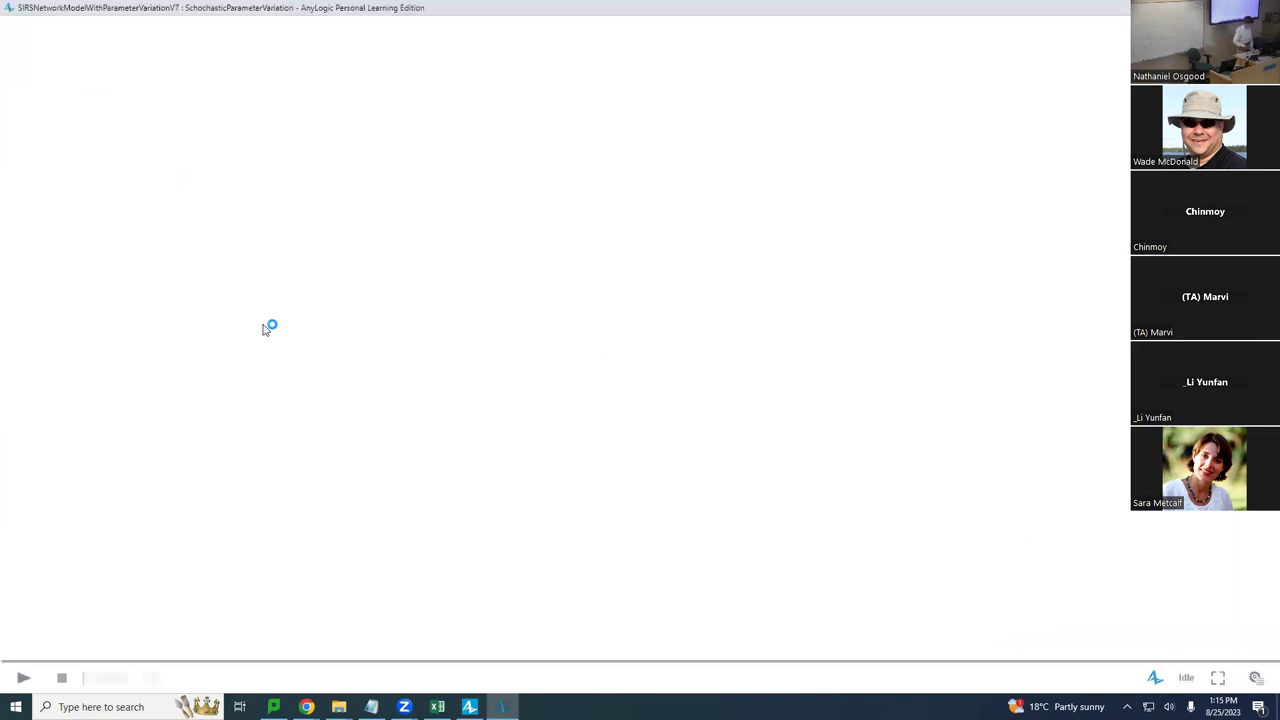
left_click(18, 679)
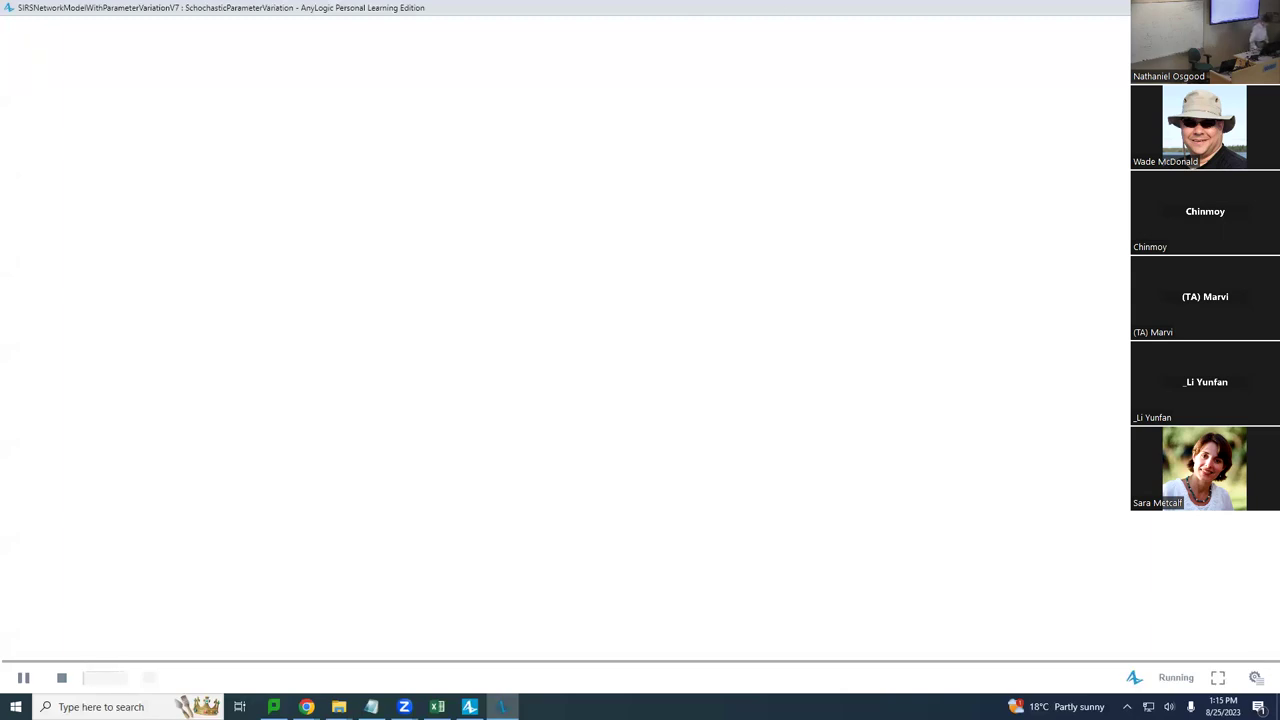
left_click(1266, 7)
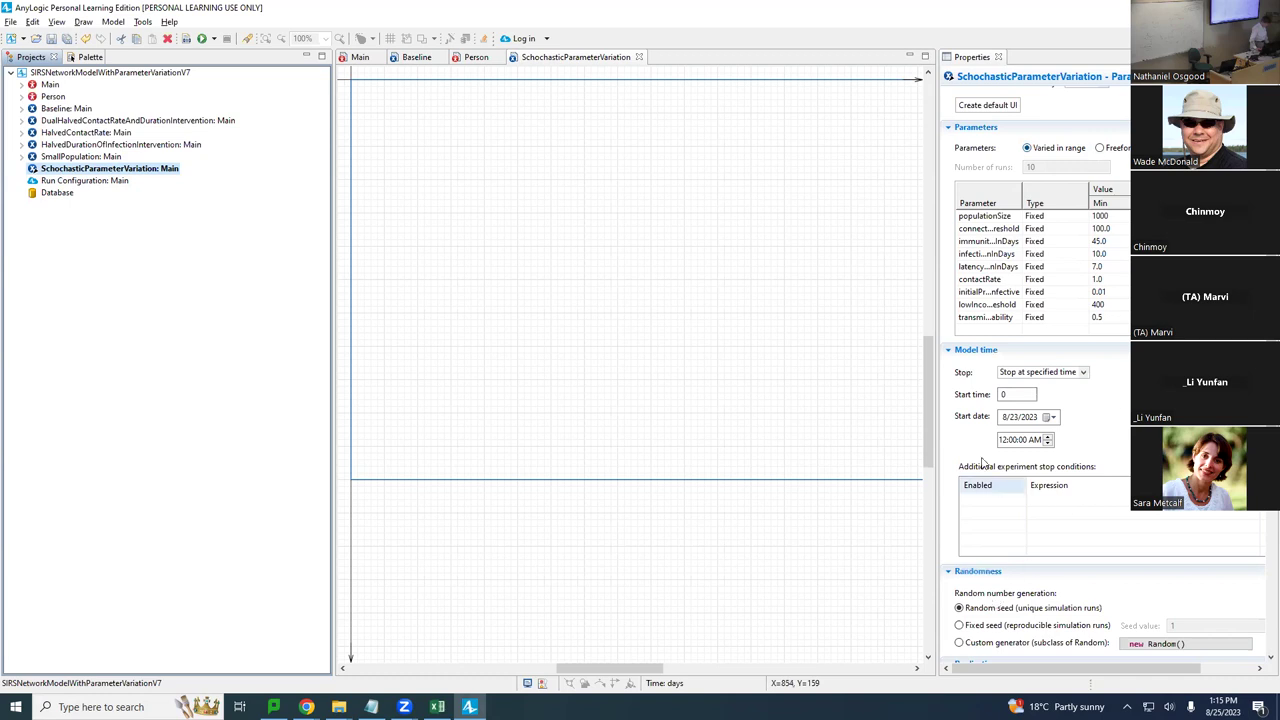
Turn off replications and switch the experiment to freeform parameters with 100 runs.
scroll(982, 458, "down", 5)
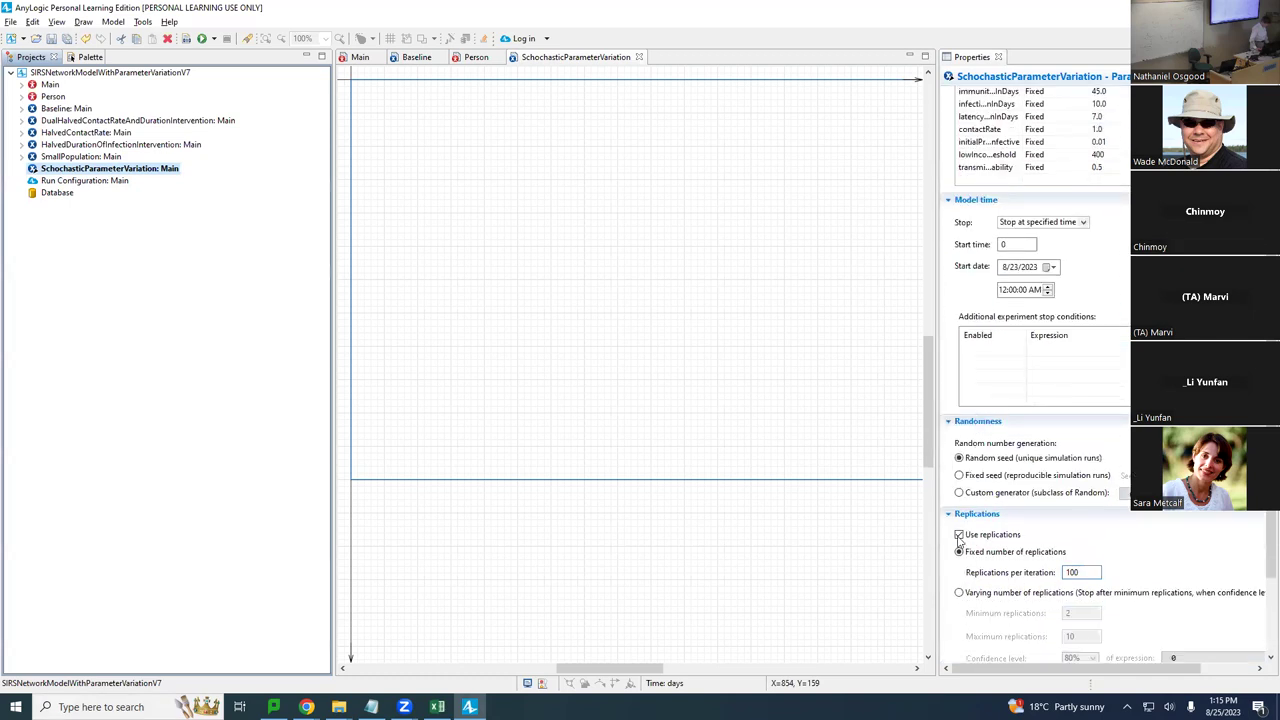
left_click(959, 535)
scroll(1005, 535, "up", 4)
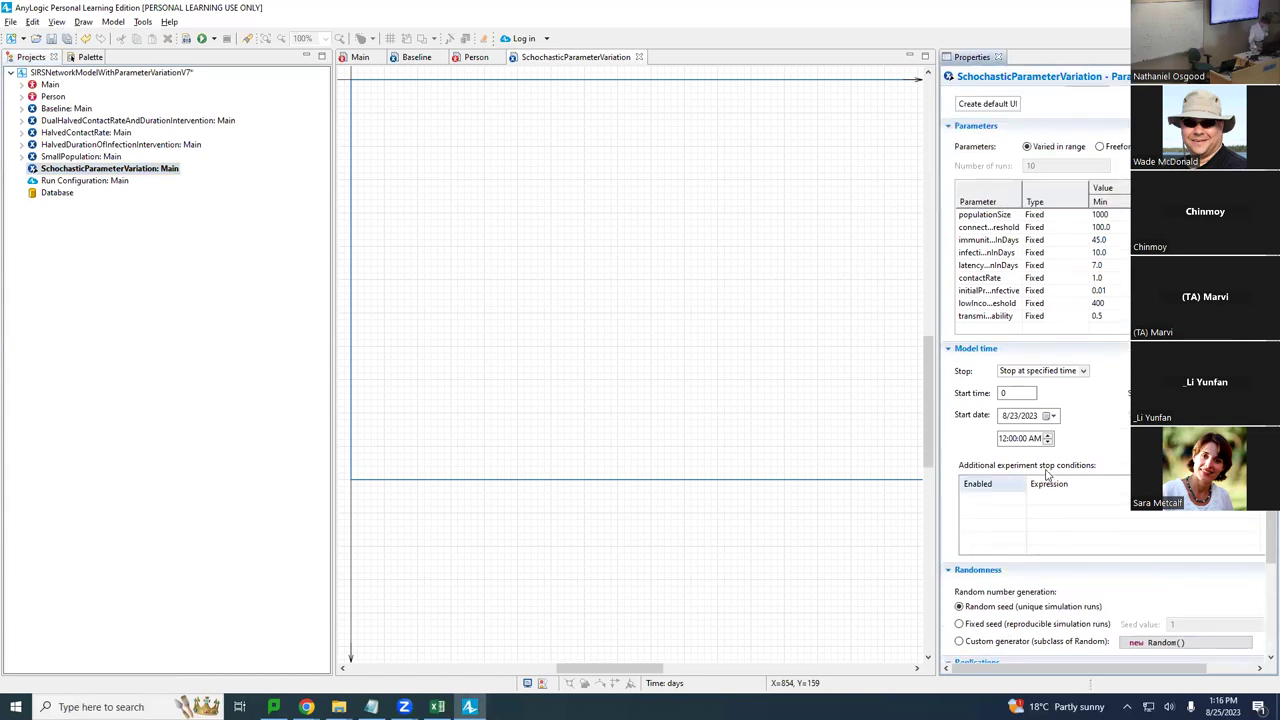
left_click(1100, 147)
left_click(1084, 166)
type("0")
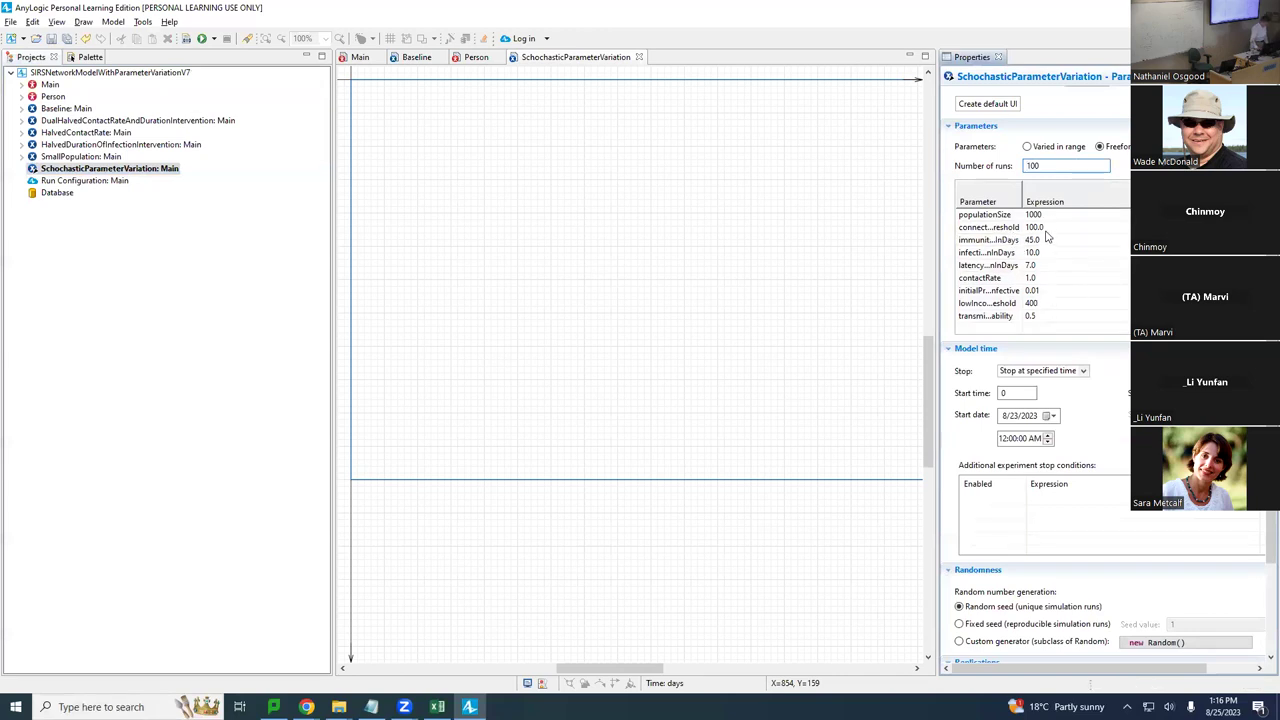
Restore the transmissibility expression to 0.5 and save the model.
left_click(1046, 227)
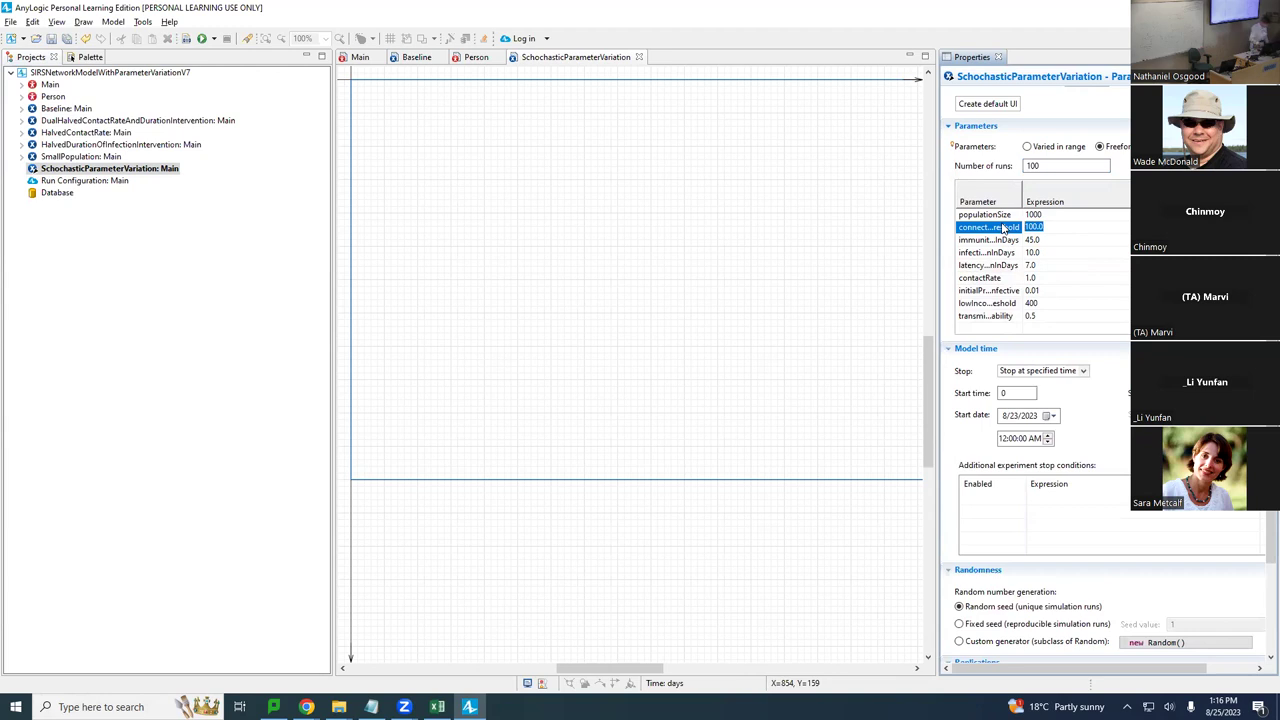
left_click(1041, 317)
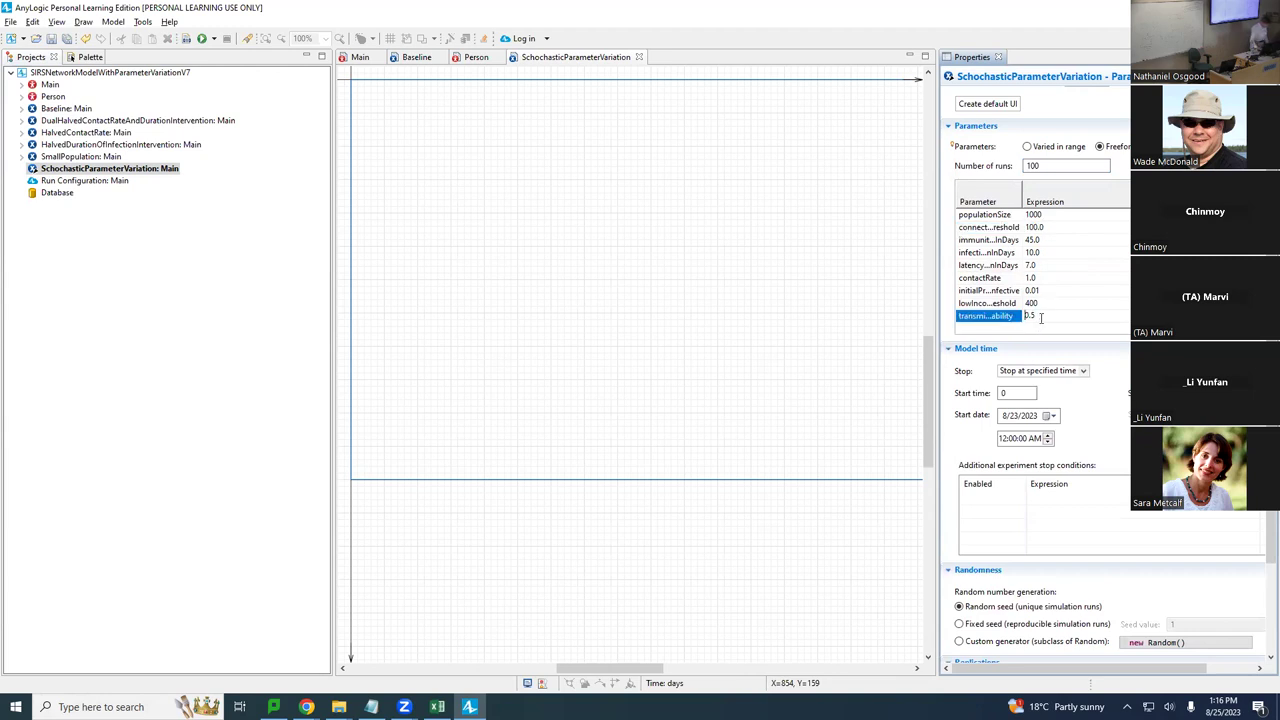
key("BackSpace")
type("uniform")
key("shift+Left")
key("shift+Left")
key("shift+Left")
key("shift+Left")
key("shift+Left")
key("shift+Left")
key("shift+Left")
key("shift+Left")
key("shift+Left")
key("shift+Left")
key("shift+Left")
key("shift+Left")
key("shift+Left")
key("shift+Left")
key("shift+Left")
key("shift+Left")
key("shift+Left")
type("0.5")
key("ctrl+s")
Run SchochasticParameterVariation's 100 freeform runs, then close the finished simulation window.
right_click(87, 170)
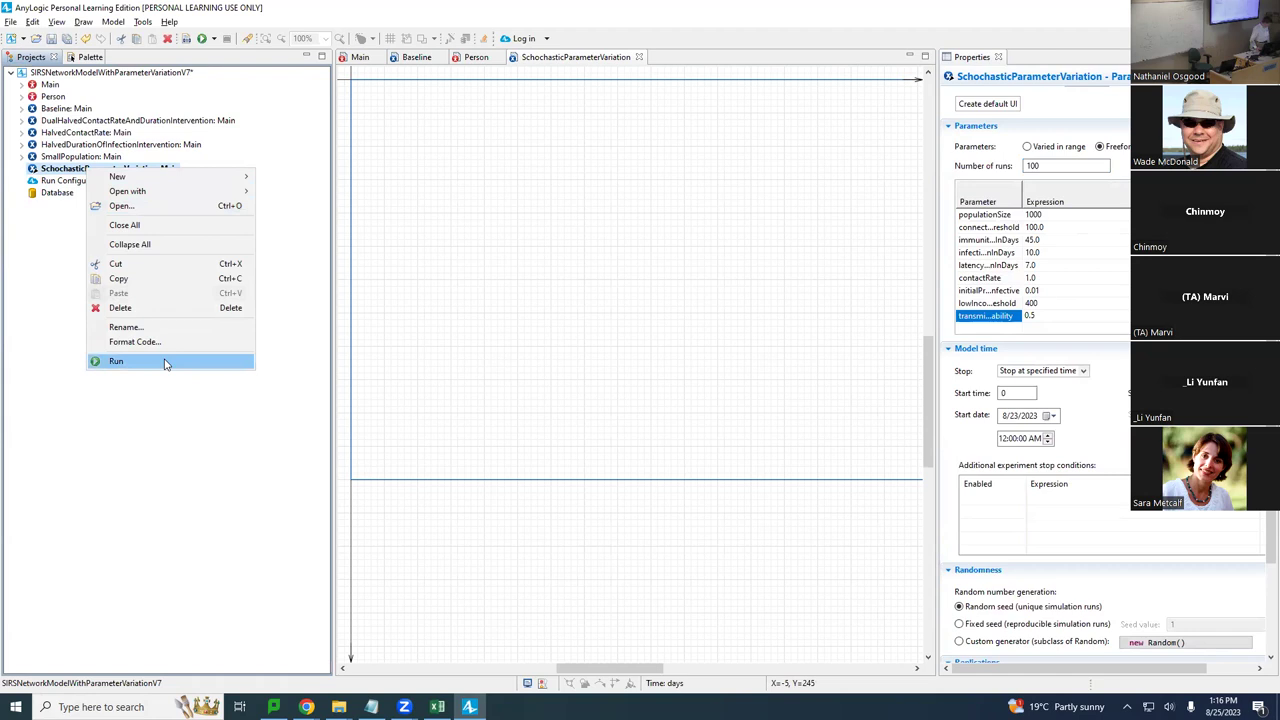
left_click(166, 362)
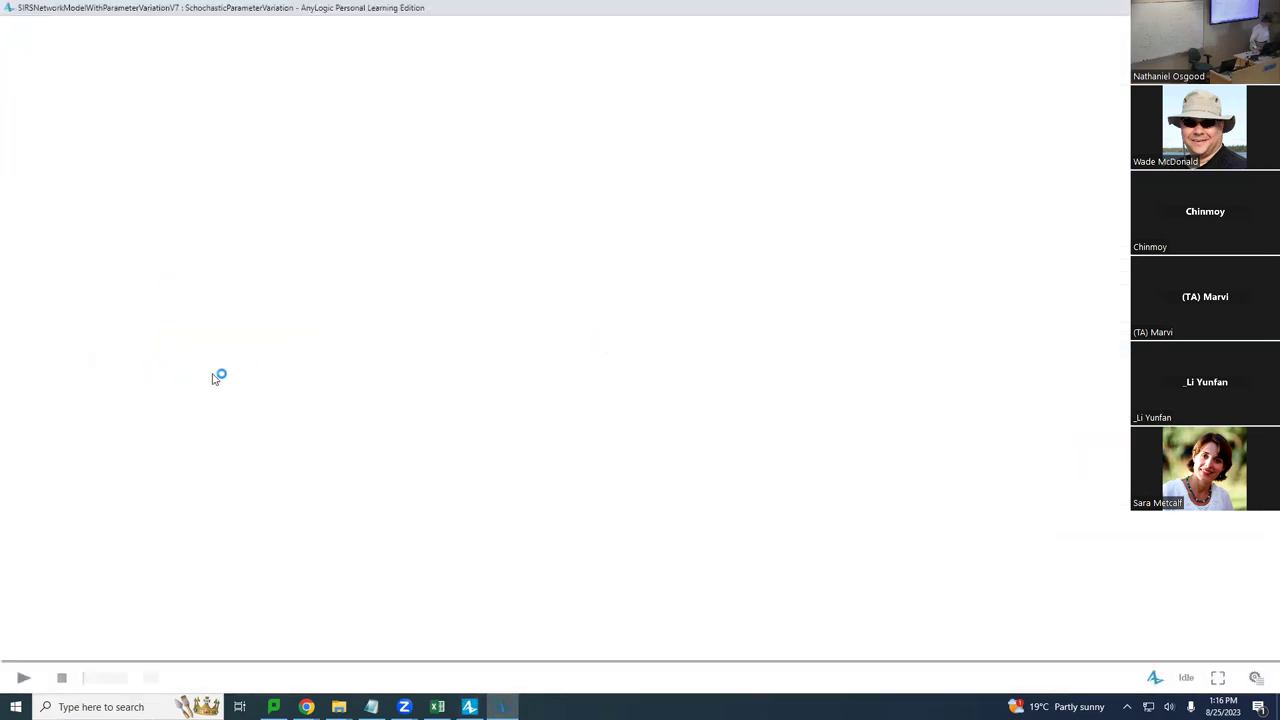
left_click(22, 677)
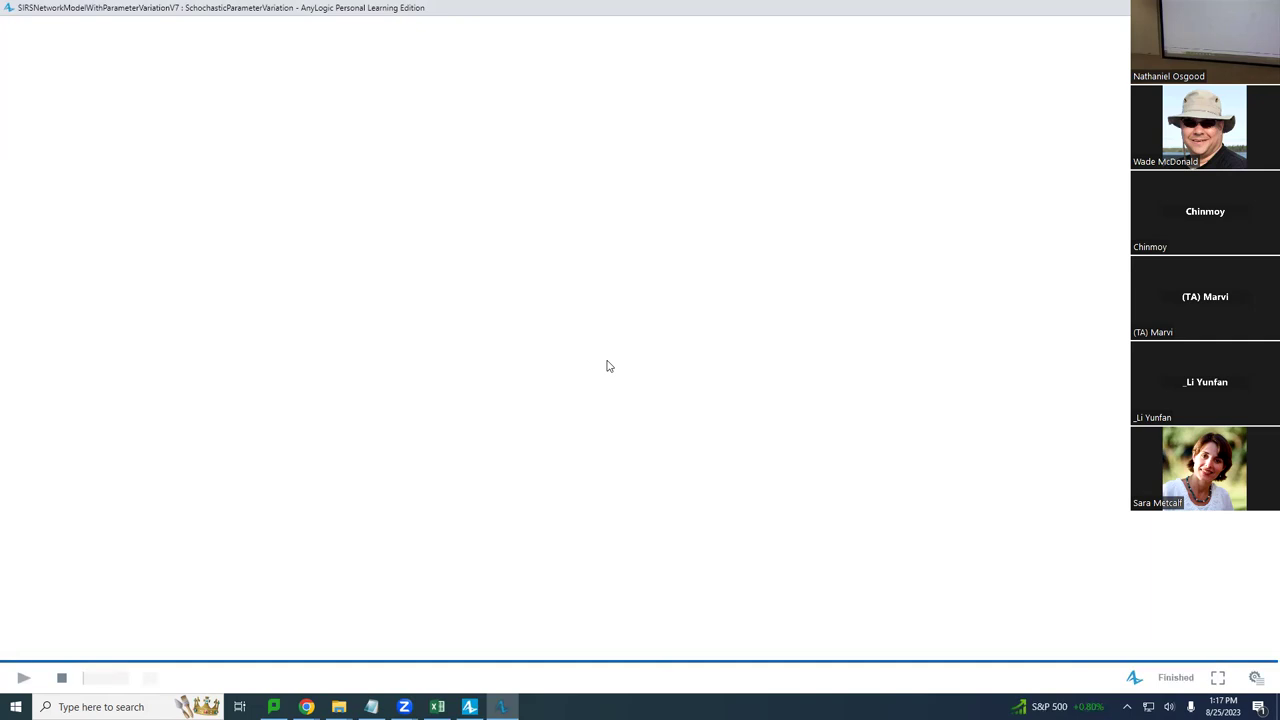
key("alt+Tab")
key("alt+Tab")
key("alt+F4")
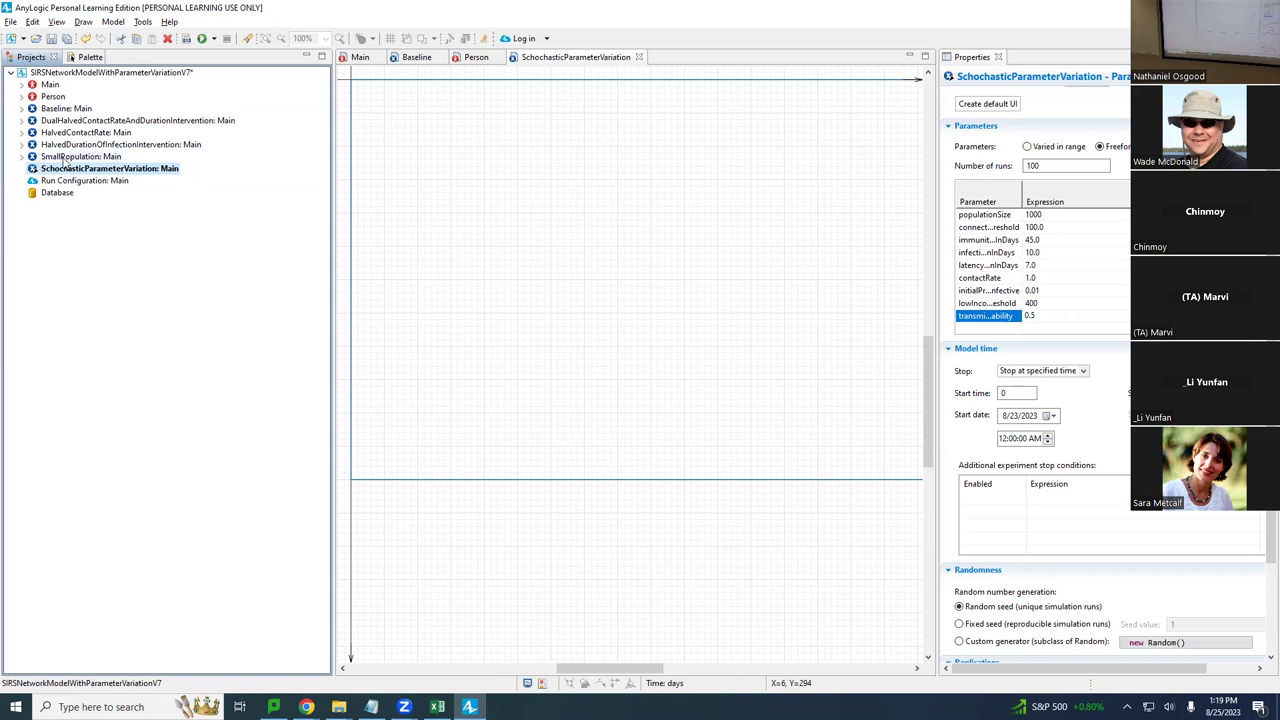
Place an enlarged Histogram chart from the Analysis library, with Histogram Data below it.
left_click(90, 57)
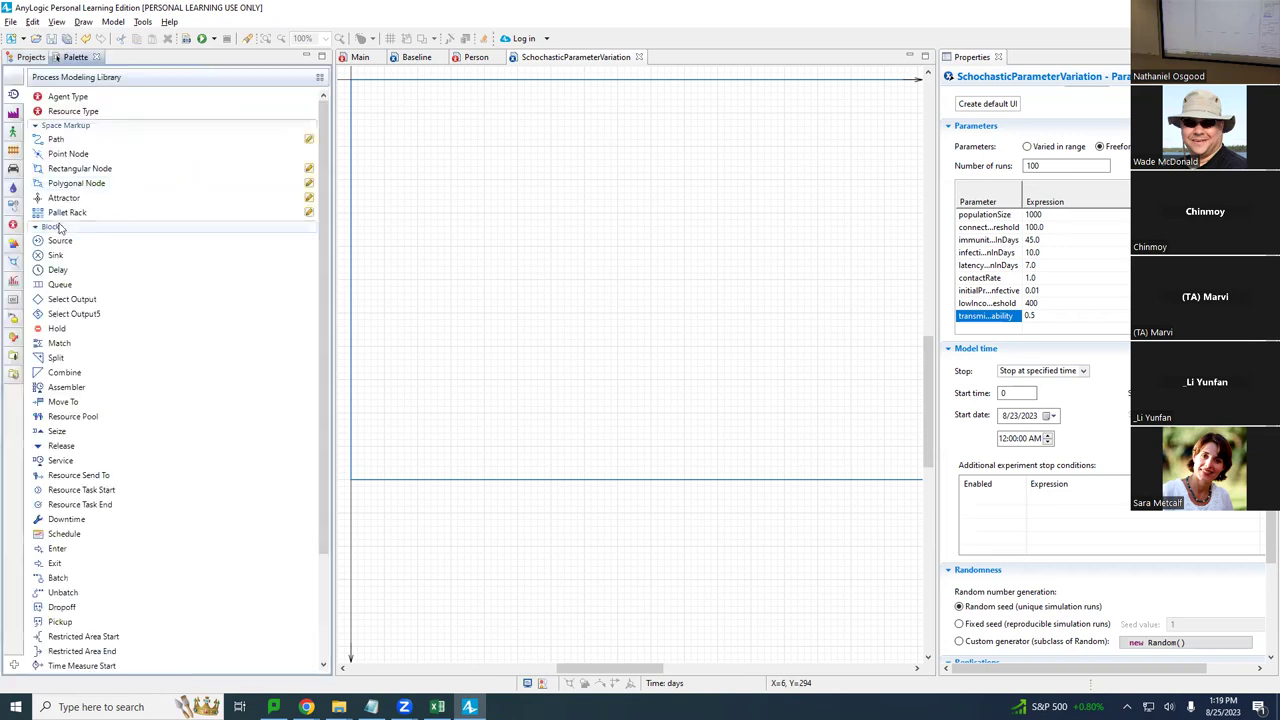
left_click(13, 283)
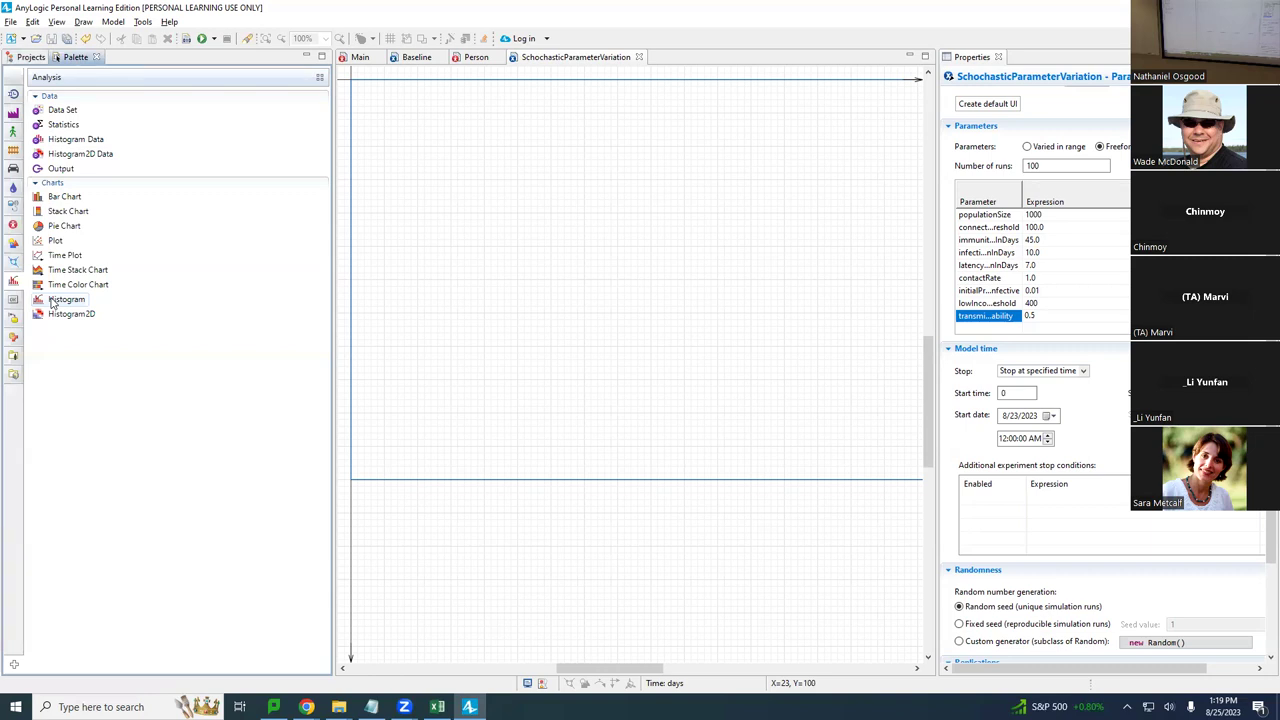
left_click_drag(53, 303, 397, 114)
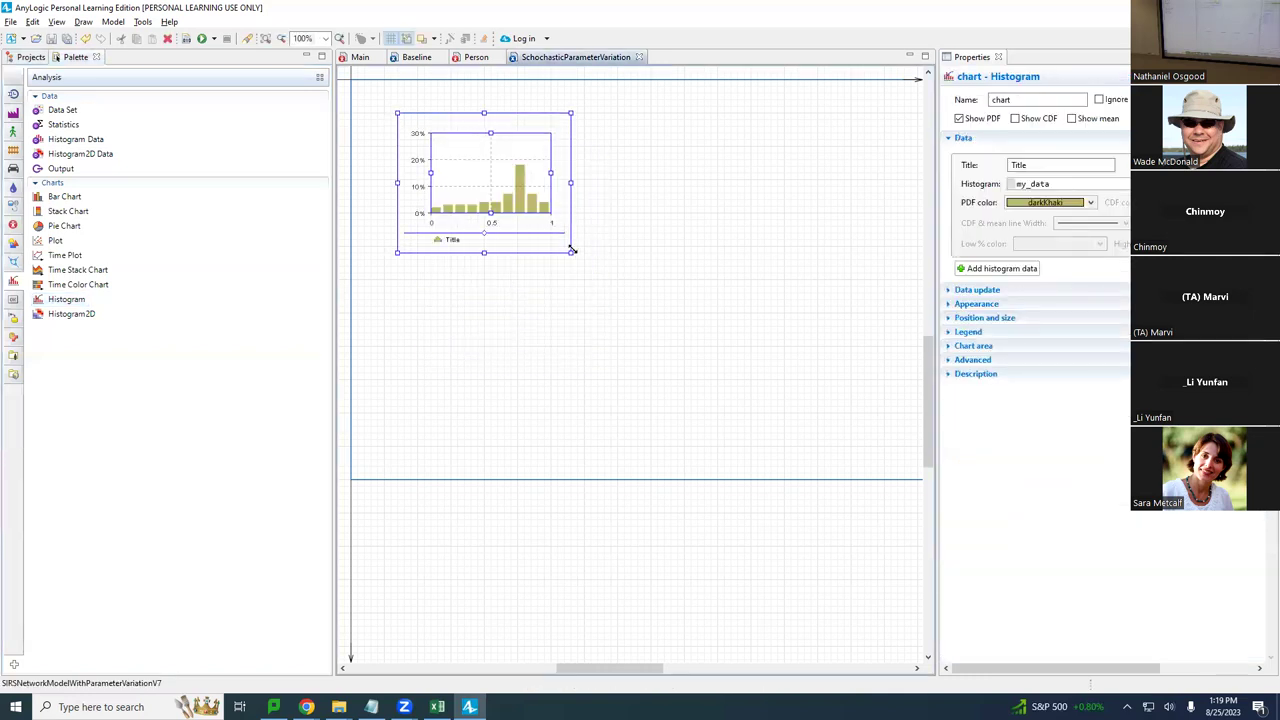
left_click_drag(606, 272, 870, 479)
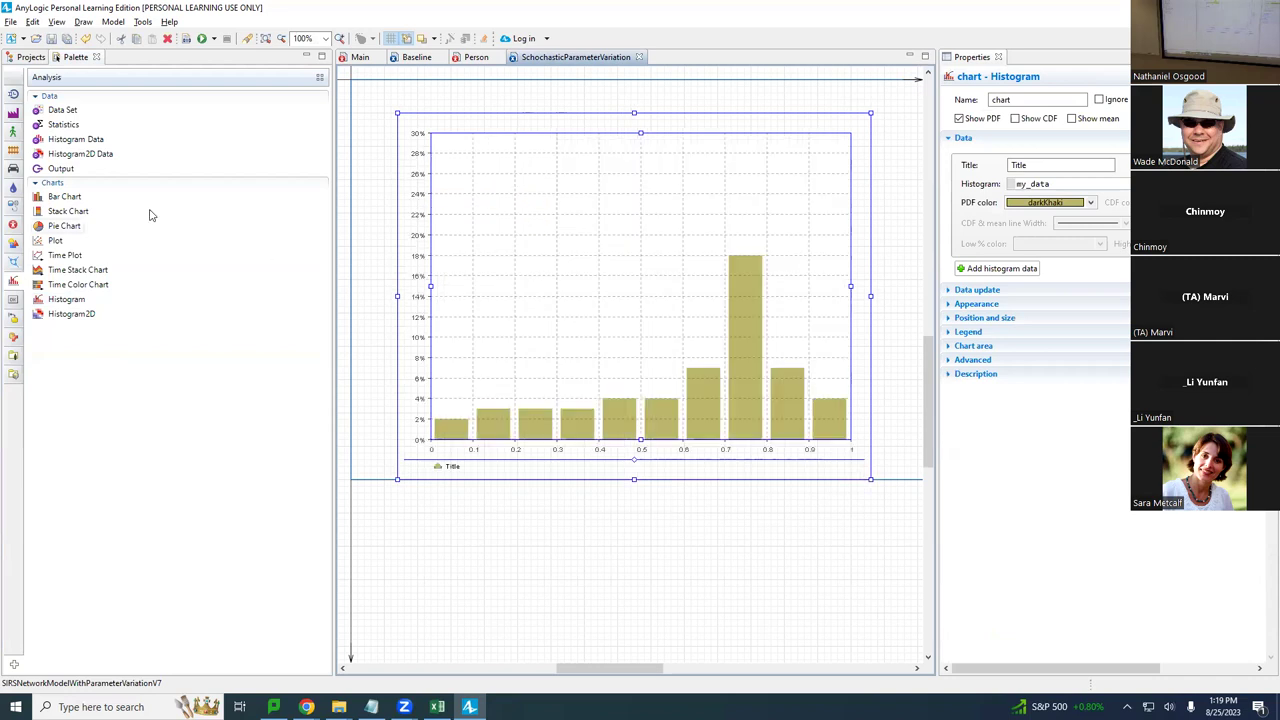
left_click_drag(75, 139, 421, 503)
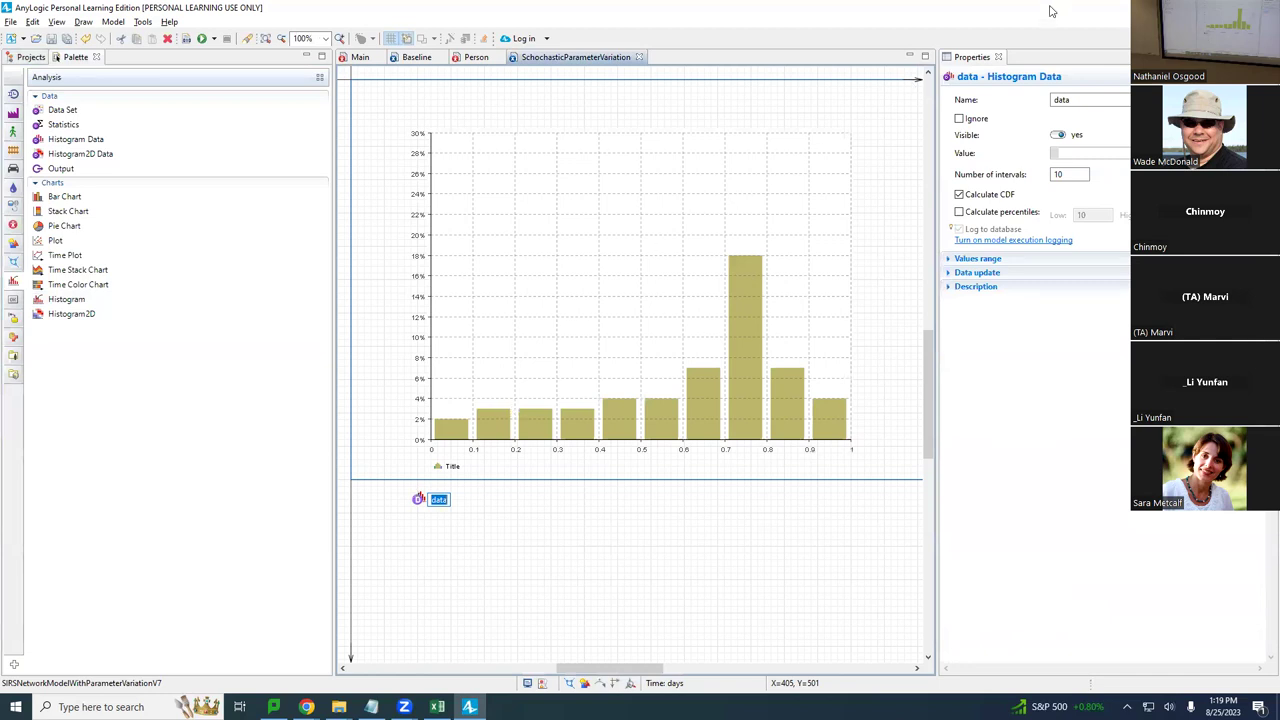
double_click(1081, 97)
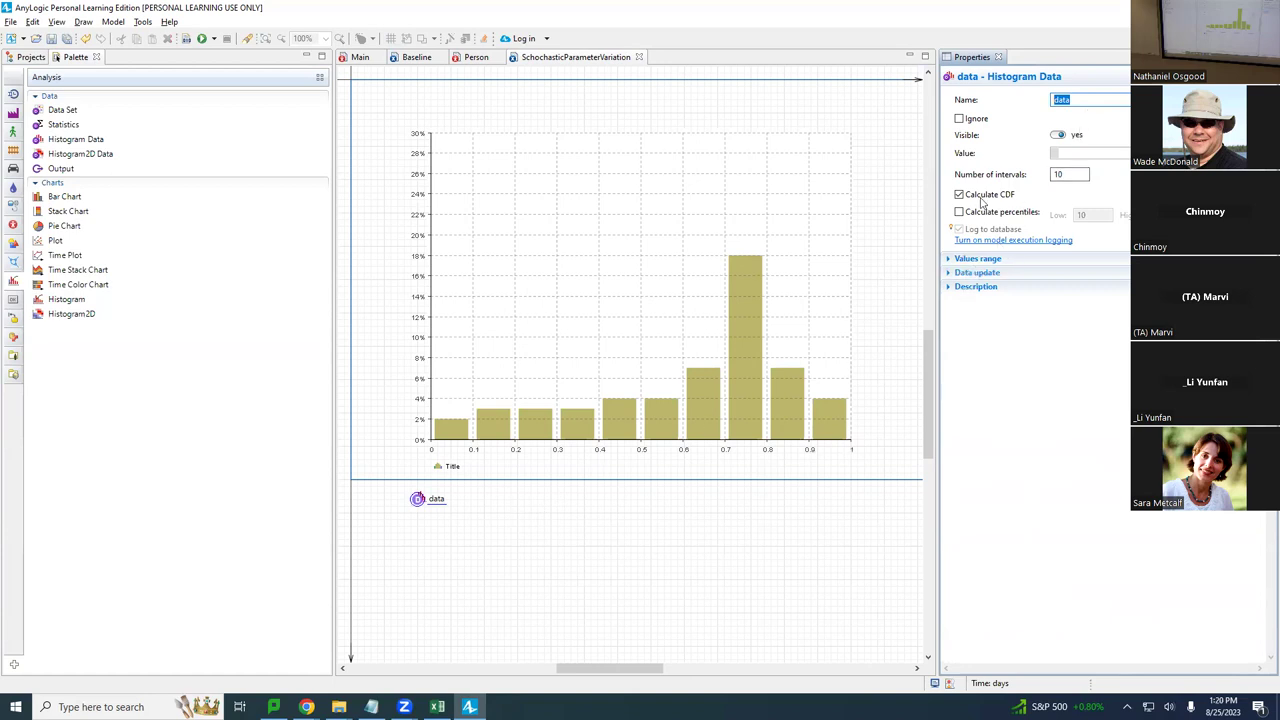
left_click(950, 259)
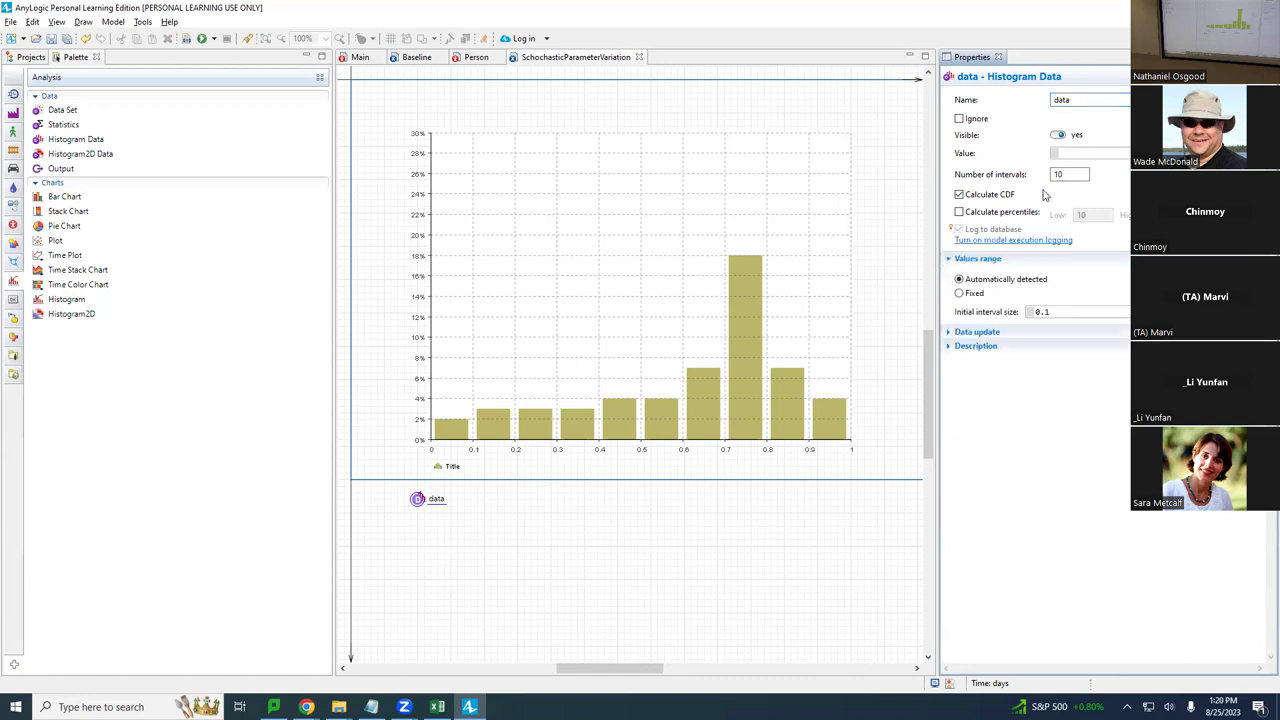
double_click(1102, 99)
type("high")
type("Incom")
type("e")
type("C")
key("BackSpace")
type("cumulativwe")
key("BackSpace")
key("BackSpace")
type("eInfection")
type("H")
type("ighInc")
key("Right")
key("Right")
key("Right")
key("Right")
type("Amon")
key("Home")
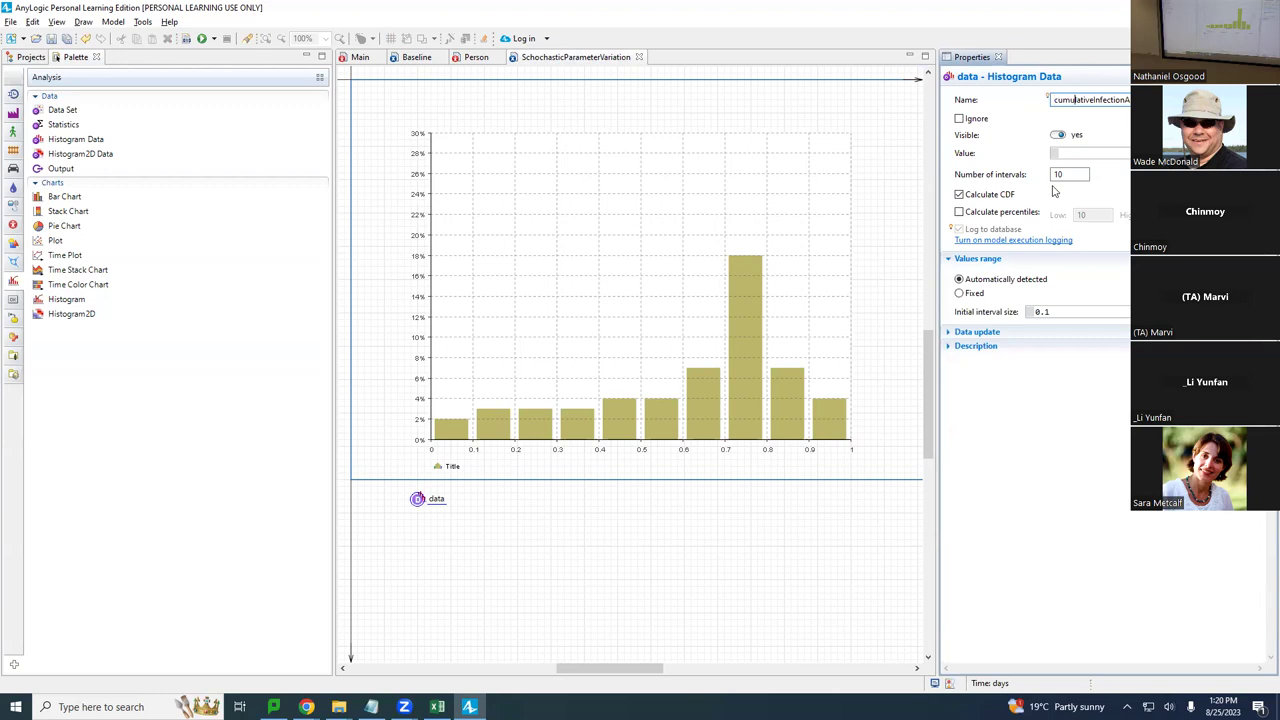
key("Right")
key("Right")
key("Right")
key("Right")
key("Right")
key("Right")
key("Right")
key("Right")
key("Right")
key("Right")
key("Right")
key("Right")
key("Right")
key("Right")
key("Right")
key("Right")
key("Right")
key("Right")
key("Right")
key("Right")
key("Right")
key("Right")
key("Right")
key("Right")
key("Right")
key("Right")
key("Right")
key("Right")
key("Right")
key("Right")
key("Right")
key("Right")
key("Right")
key("ctrl+a")
left_click(1101, 155)
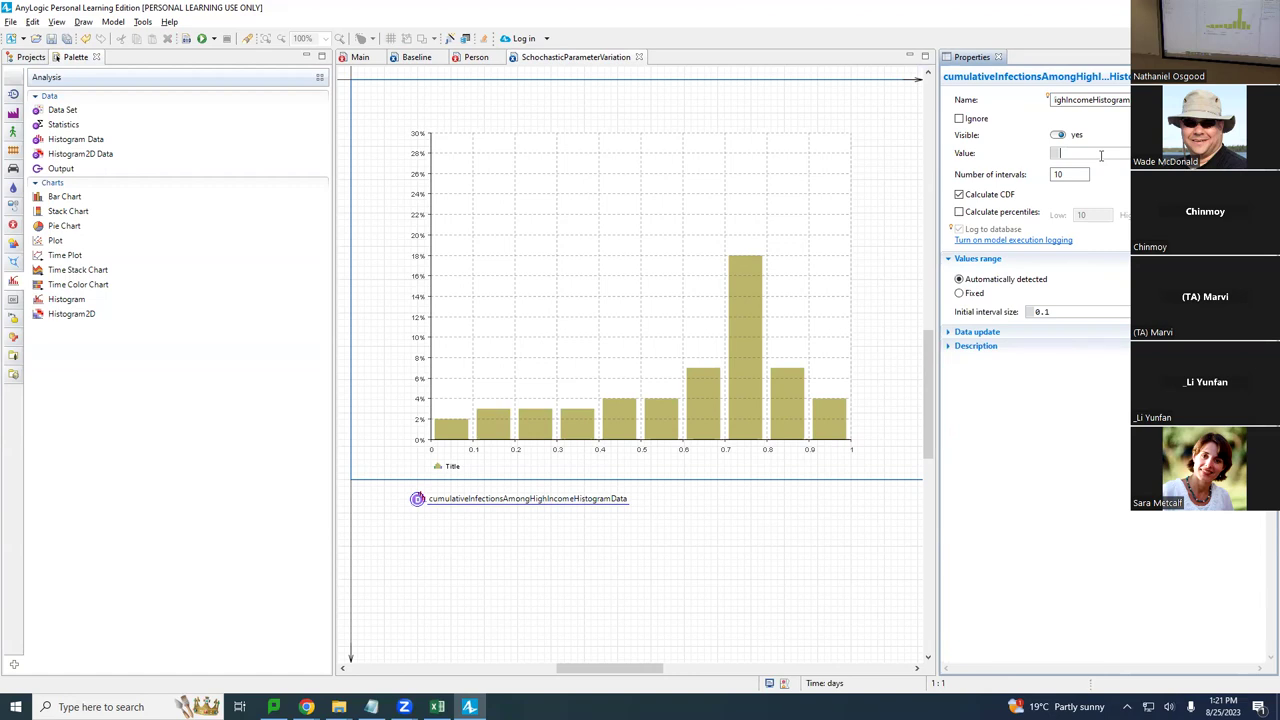
left_click(420, 501)
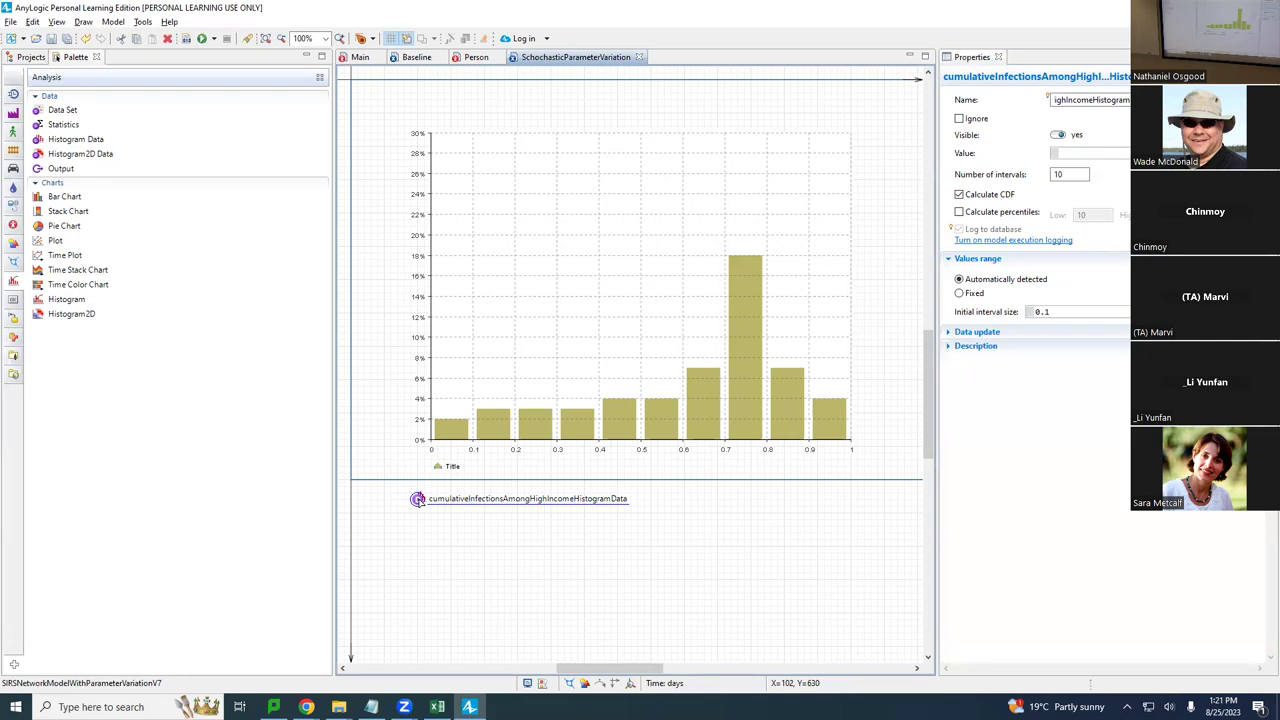
Duplicate the high-income histogram data and rename the copy cumulativeInfectionsAmongLowIncomeHistogramData.
left_click_drag(418, 499, 419, 520)
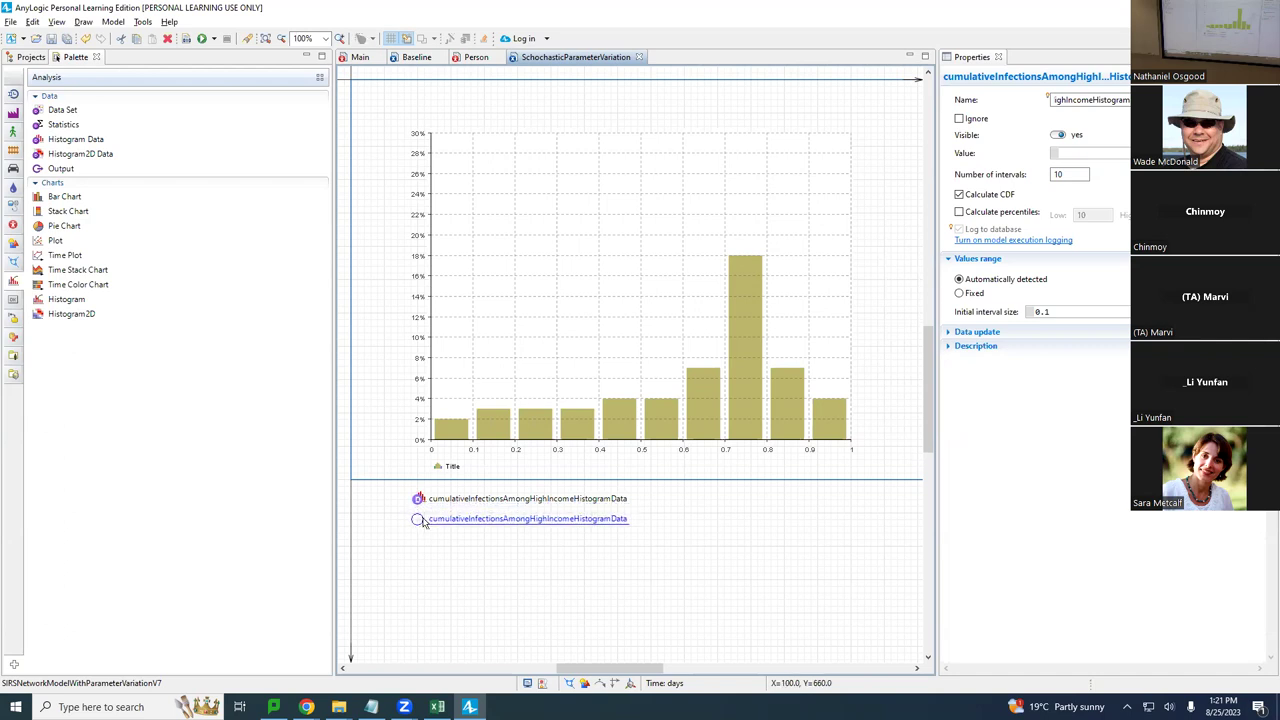
left_click(1127, 100)
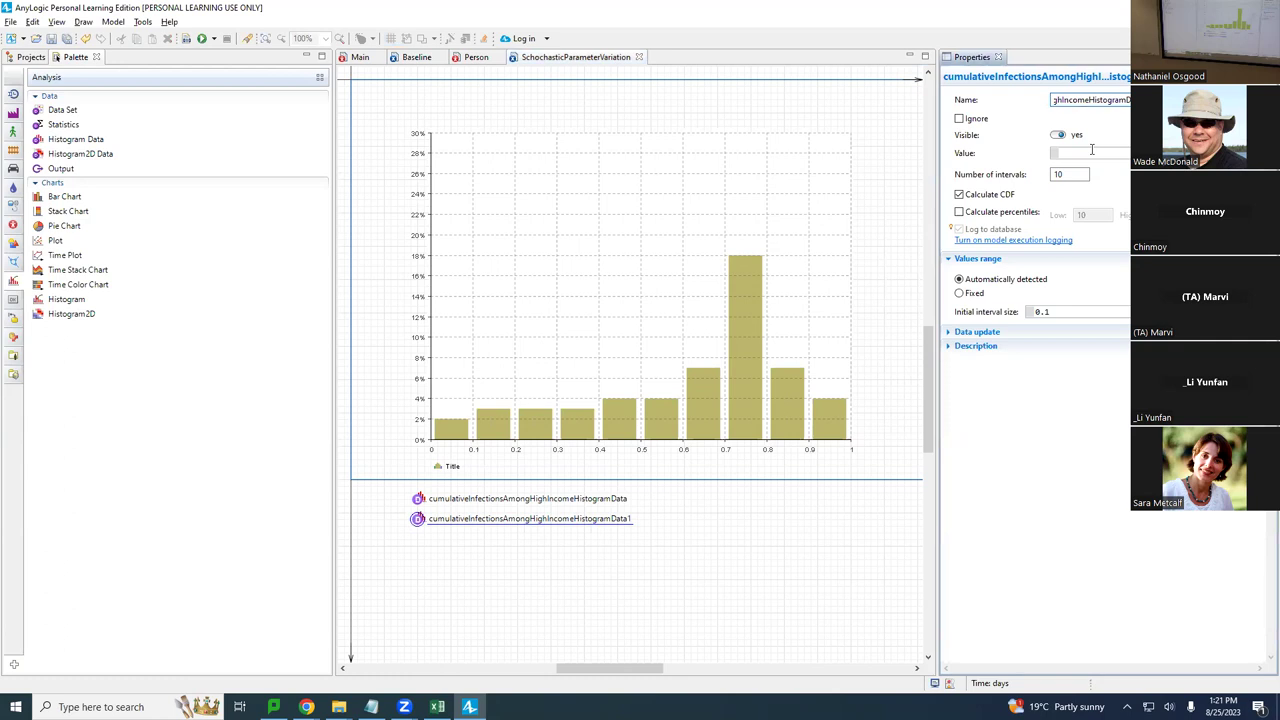
key("Left")
key("shift+Left")
key("shift+Left")
key("shift+Left")
key("shift+Left")
type("Low")
key("Return")
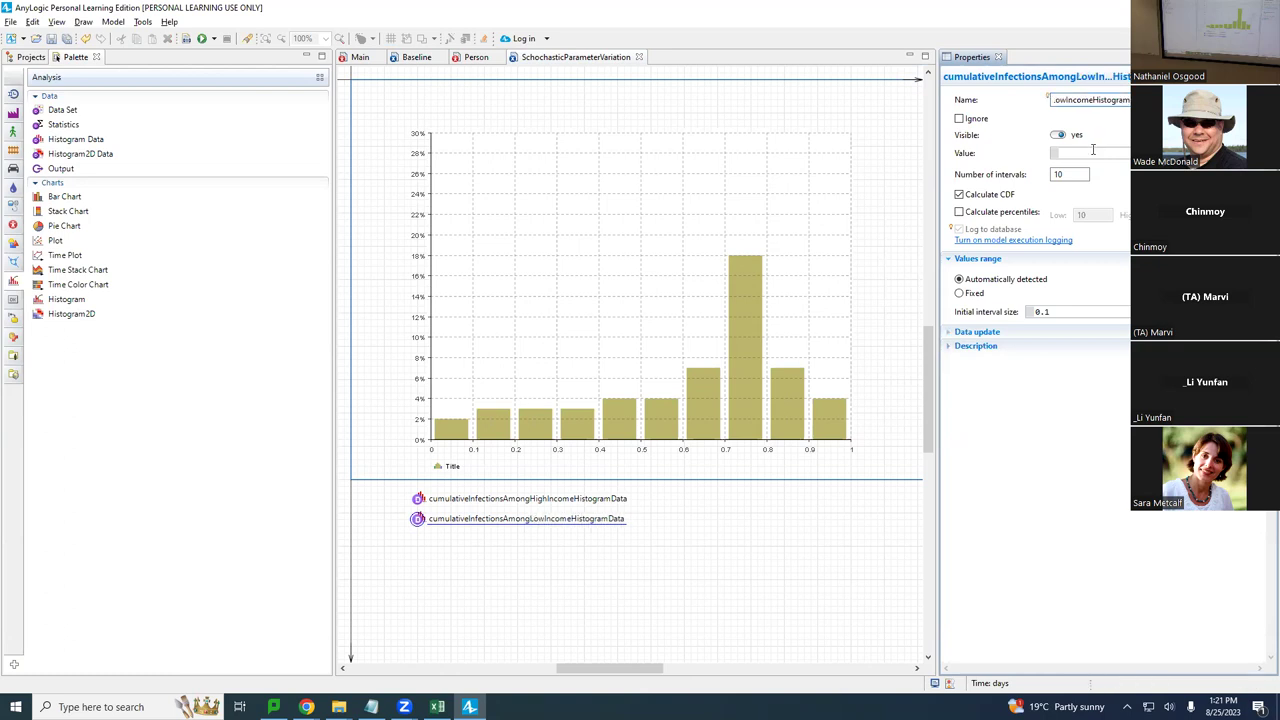
left_click(648, 271)
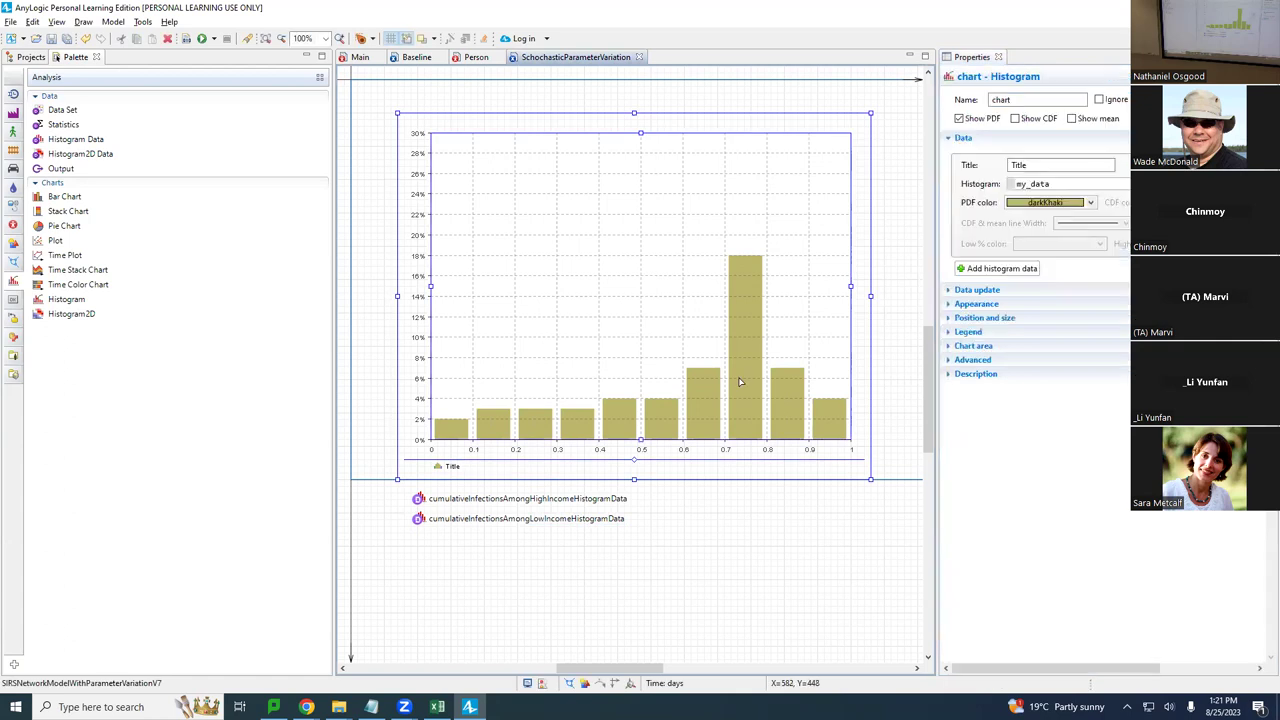
Set the chart data's title to 'Cumulative Infections'.
double_click(1020, 165)
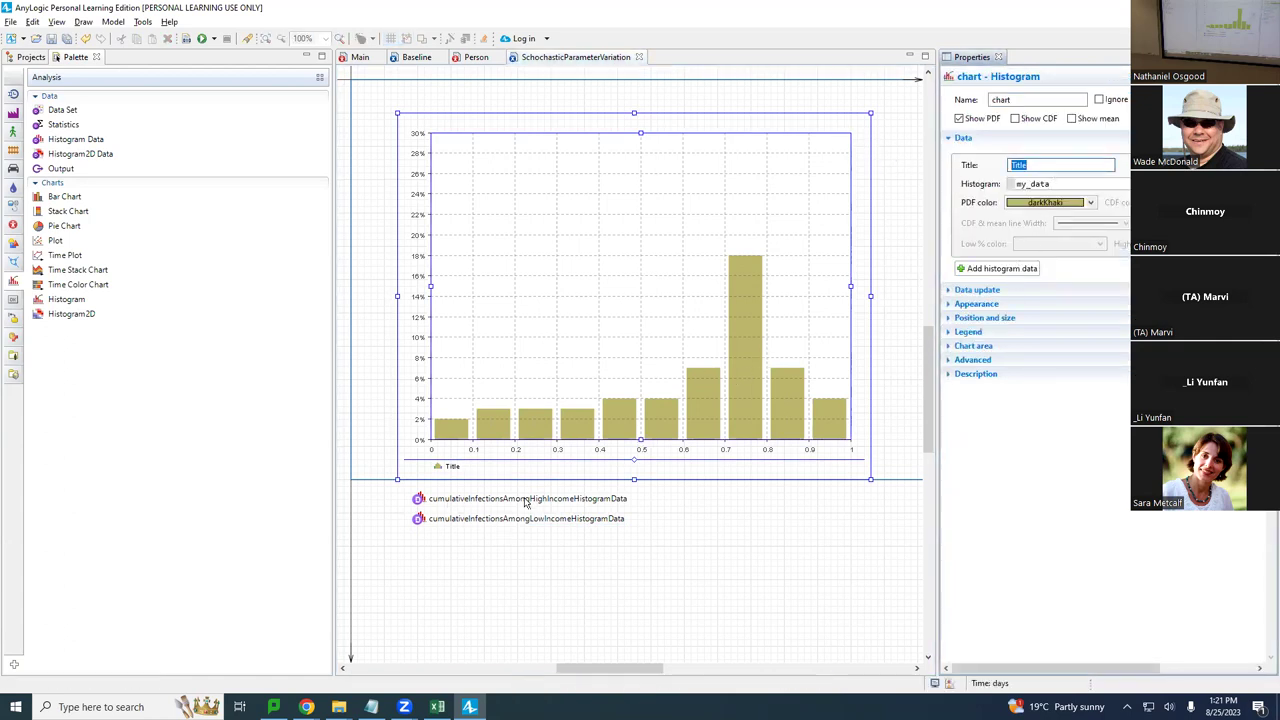
type("Vui")
key("BackSpace")
key("BackSpace")
key("BackSpace")
type("Cumu")
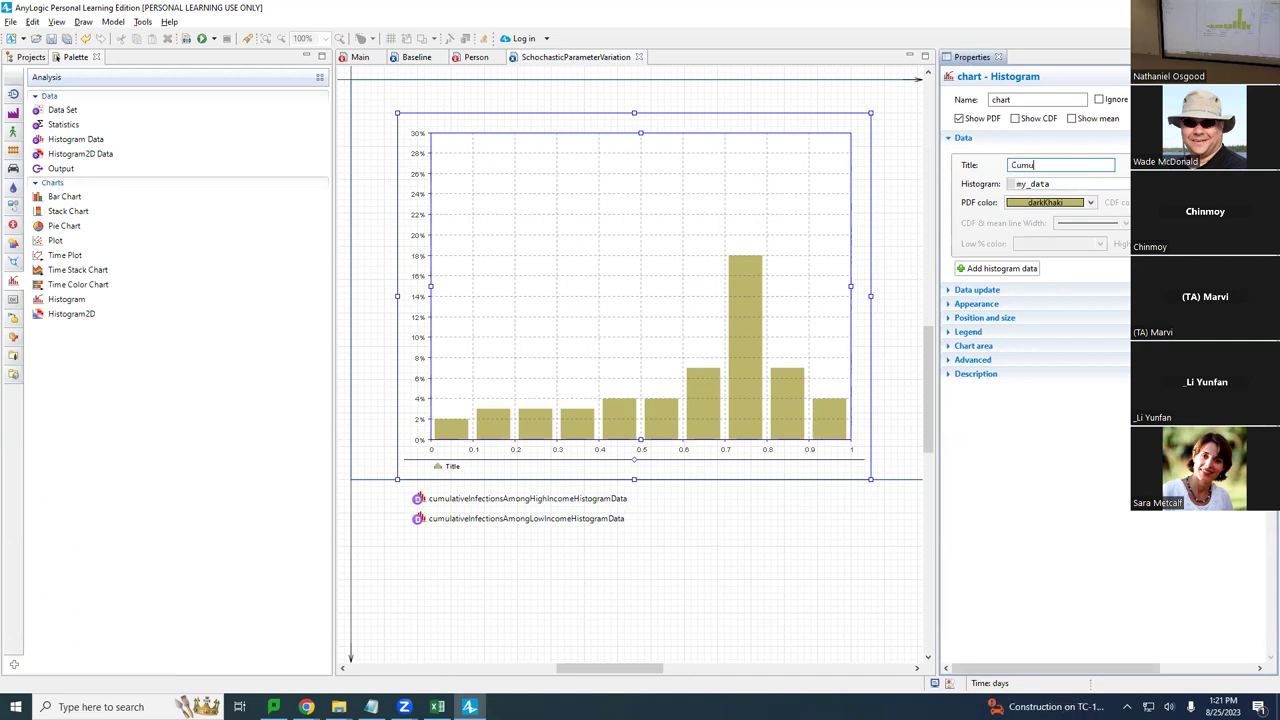
type("lative Infections")
Feed the series the low-income histogram data and add a second data series.
left_click_drag(1063, 180, 968, 185)
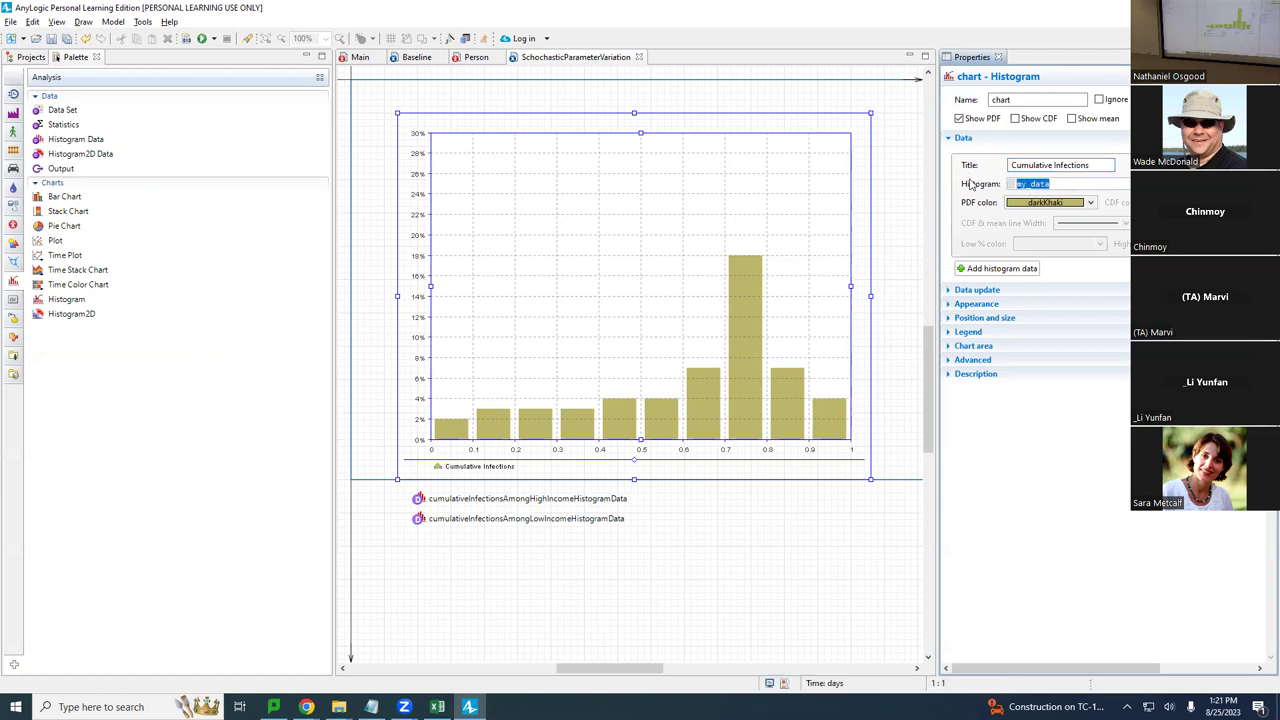
type("cumulati")
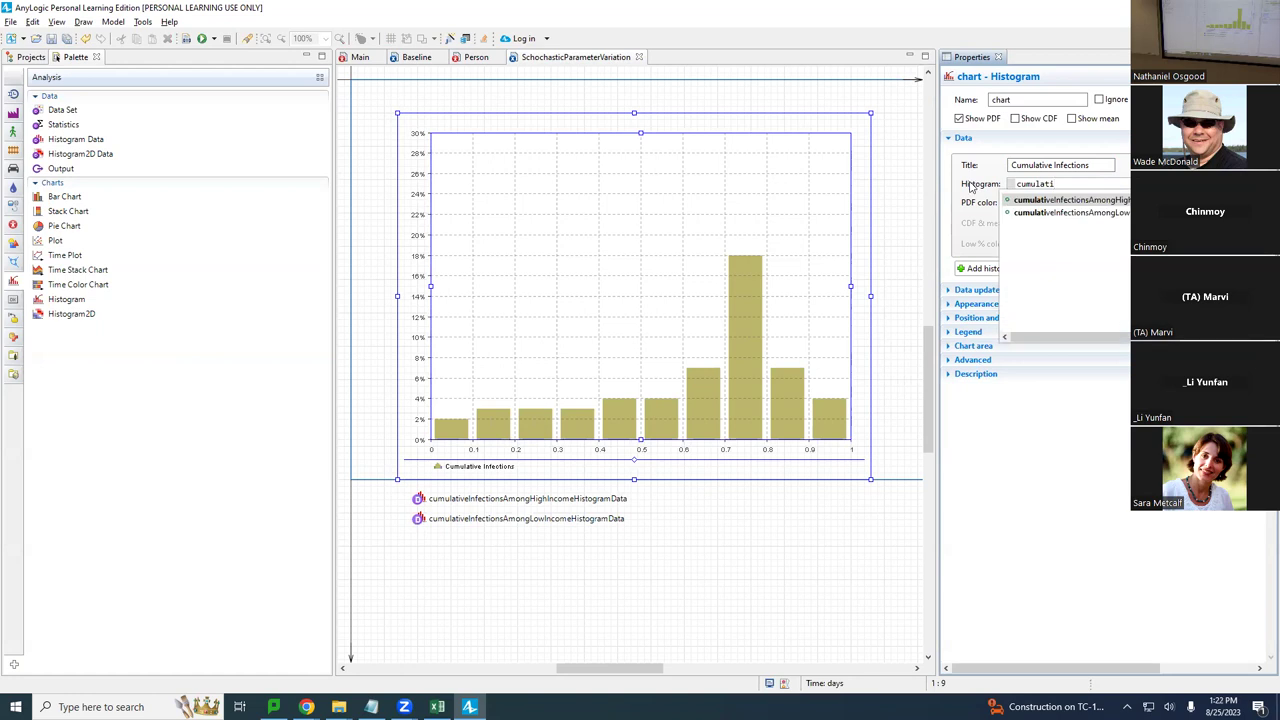
key("Down")
key("Return")
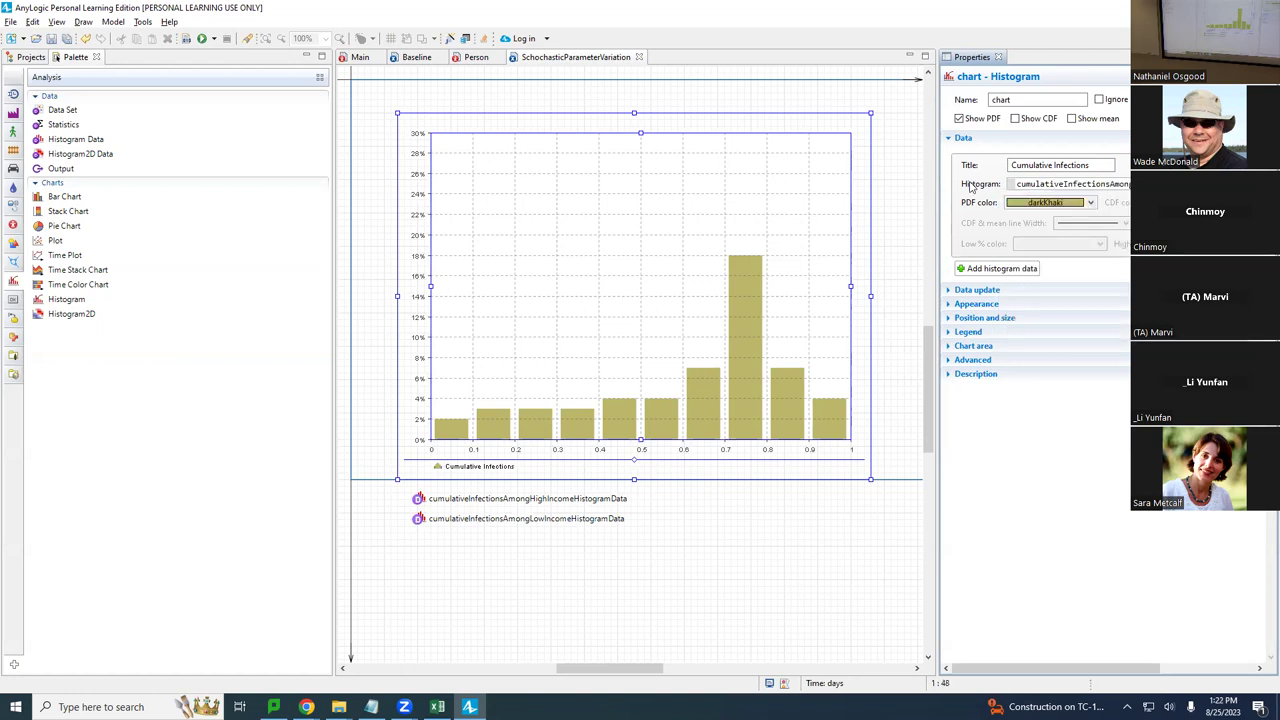
left_click(979, 270)
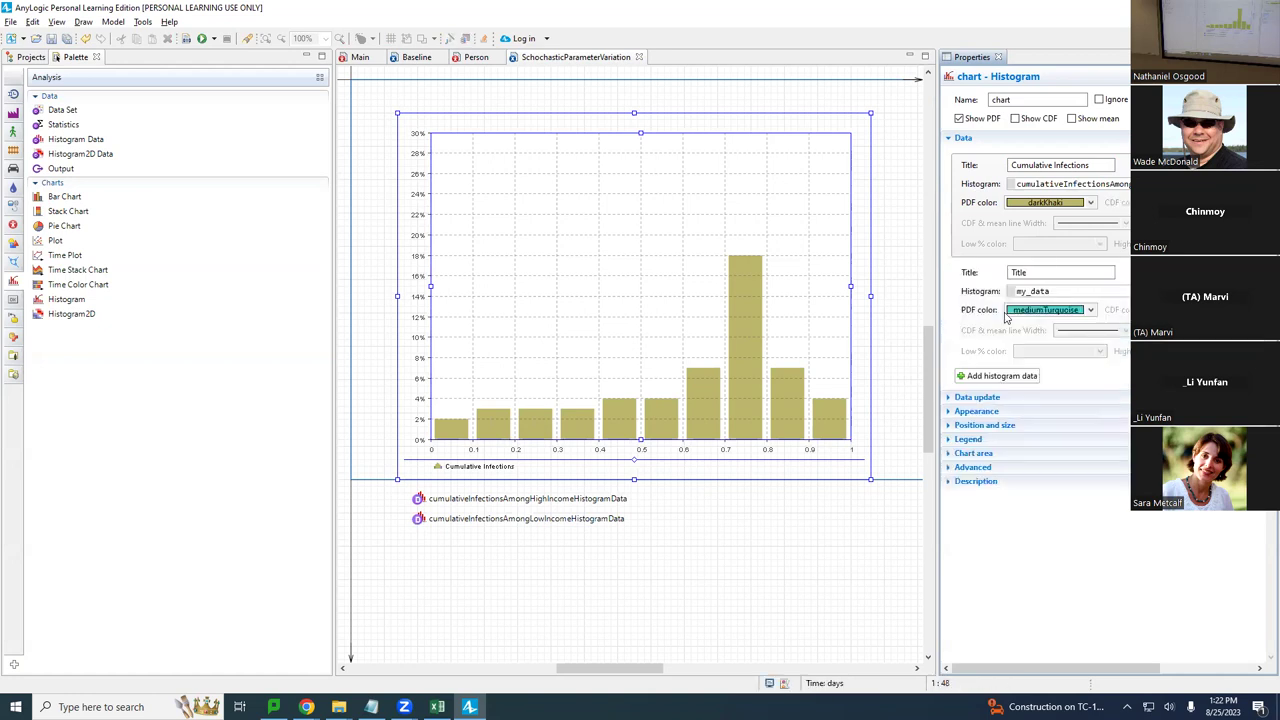
Title the first series '…amongst Low Income' and the second series '…amongst High Income'.
left_click(1095, 165)
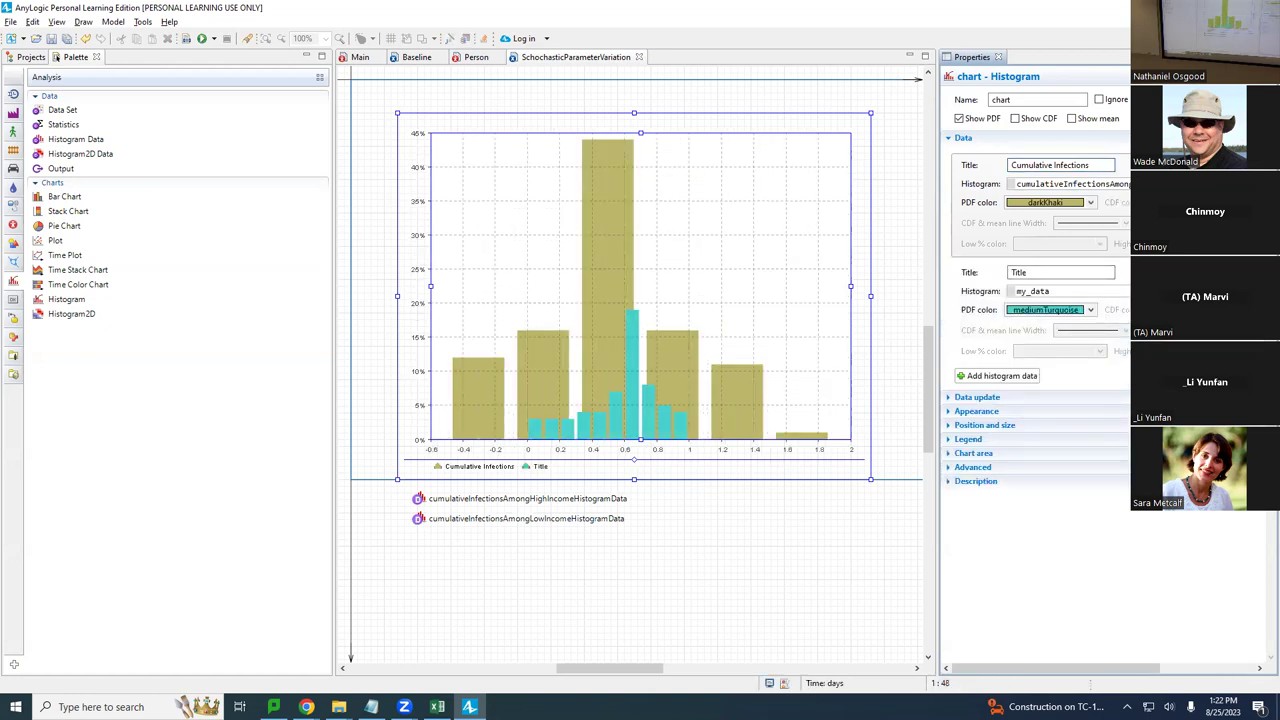
type("ong Lowe")
key("BackSpace")
type("Income")
type("st")
key("ctrl+a")
key("ctrl+c")
double_click(1057, 274)
key("ctrl+v")
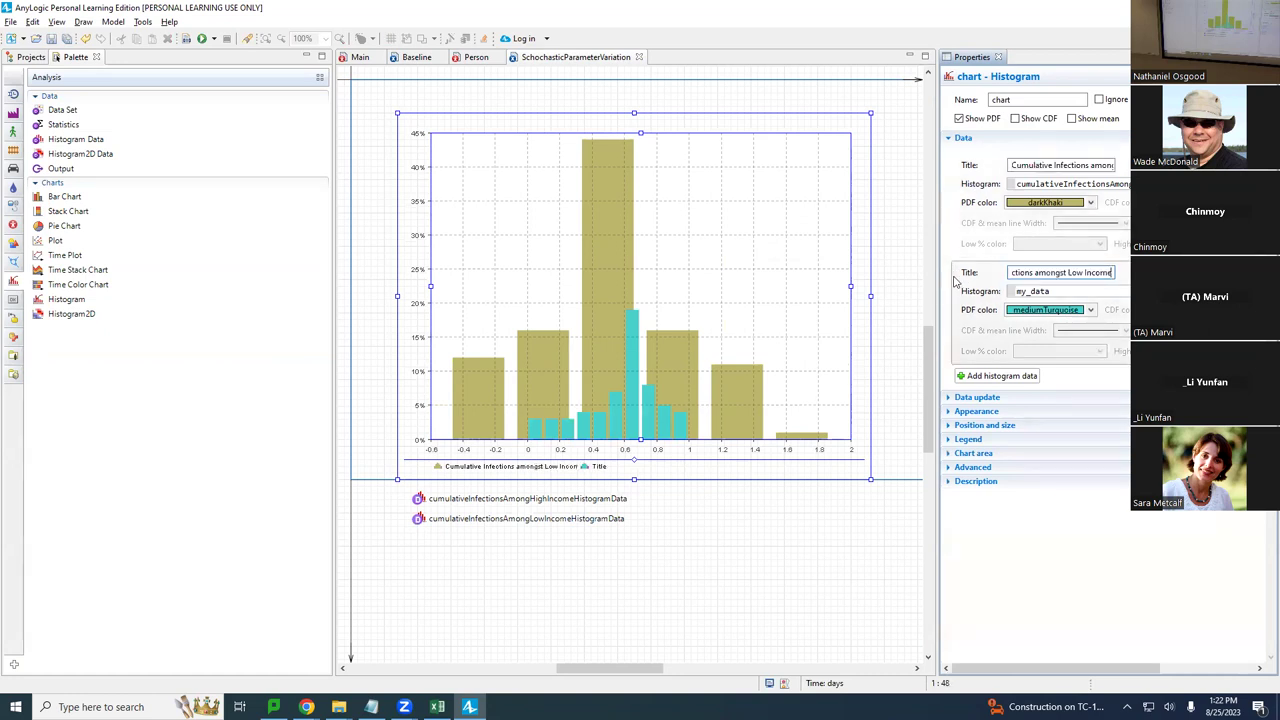
key("ctrl+Left")
key("ctrl+shift+Left")
type("High")
key("Return")
key("ctrl+s")
Retitle the second series '…amongst Medium and High Income' and point it at the high-income data.
key("End")
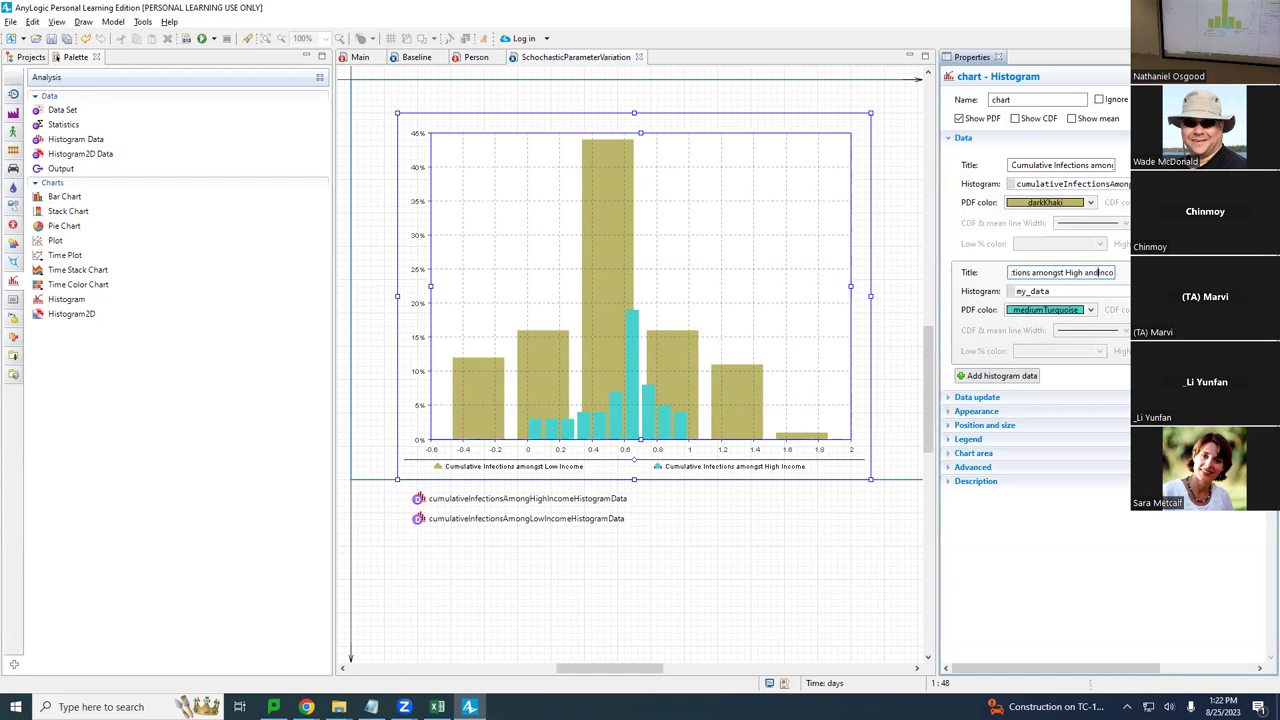
left_click(1065, 272)
type("Medium and")
key("Return")
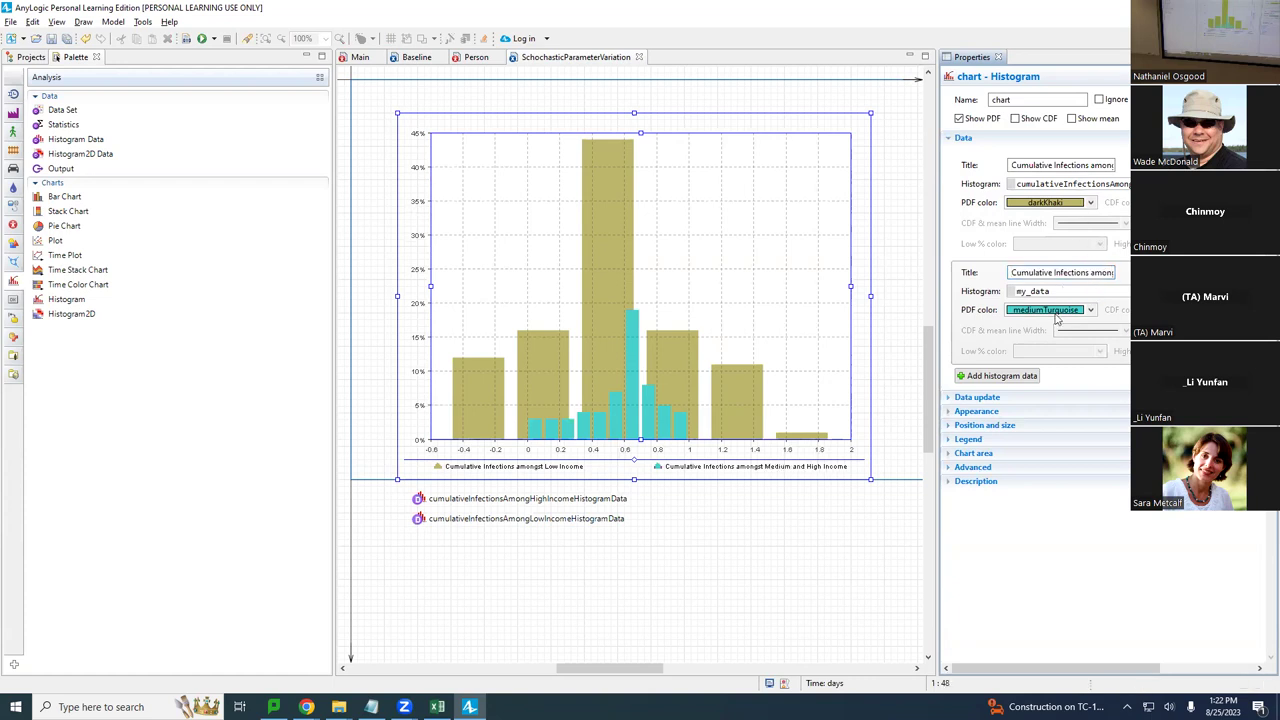
double_click(1057, 288)
type("cumulativeIn")
key("ctrl+space")
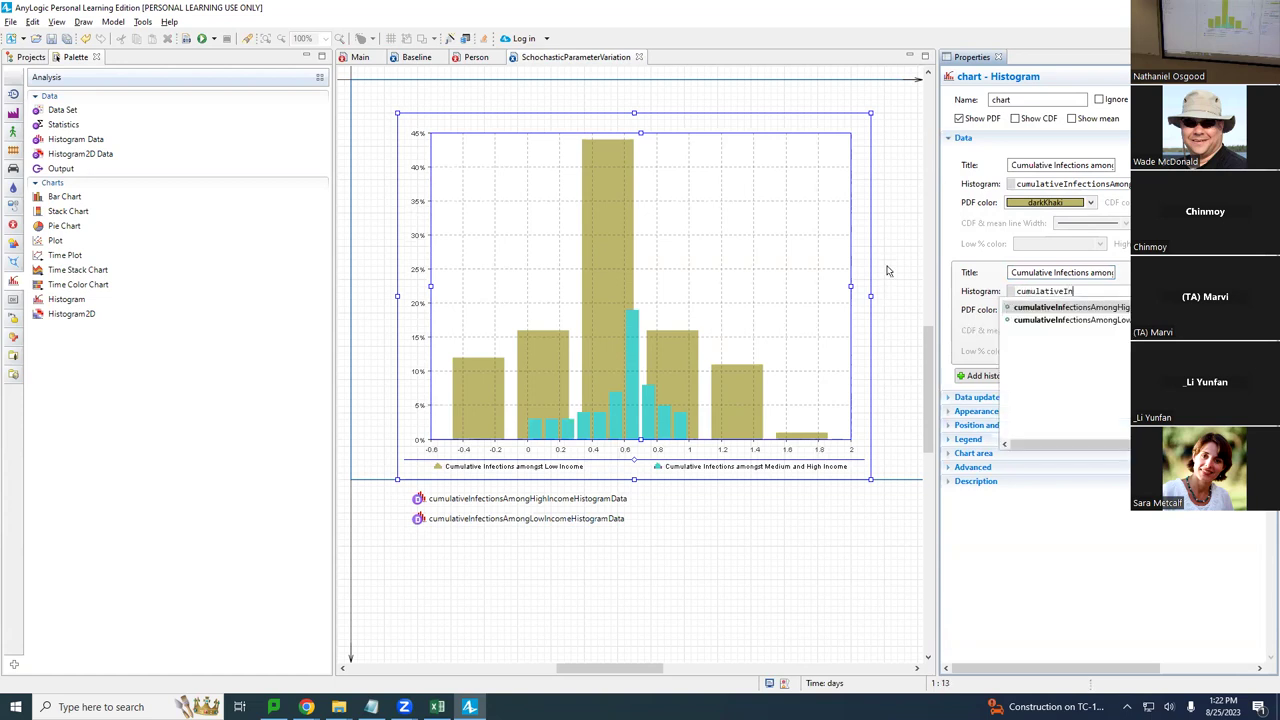
key("Return")
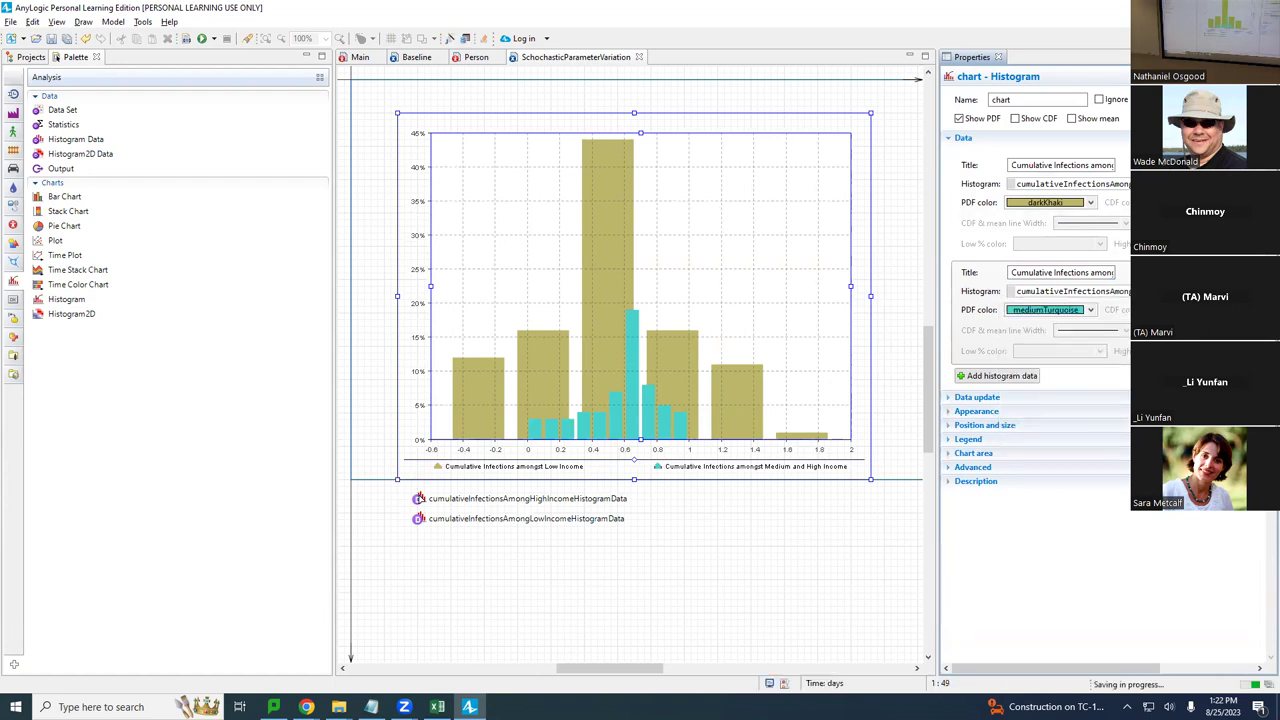
Rename the high-income data element to cumulativeInfectionsAmongMiddleAndHighIncomeHistogramData.
left_click(419, 498)
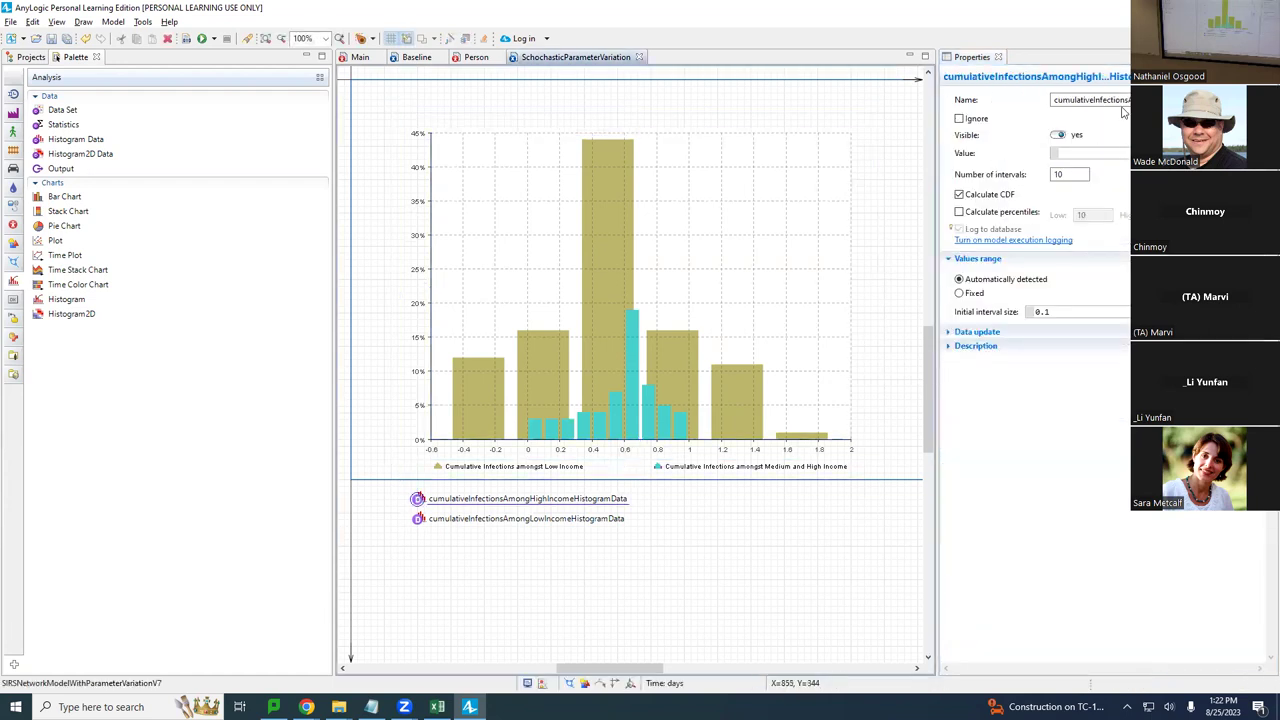
left_click(1118, 101)
key("End")
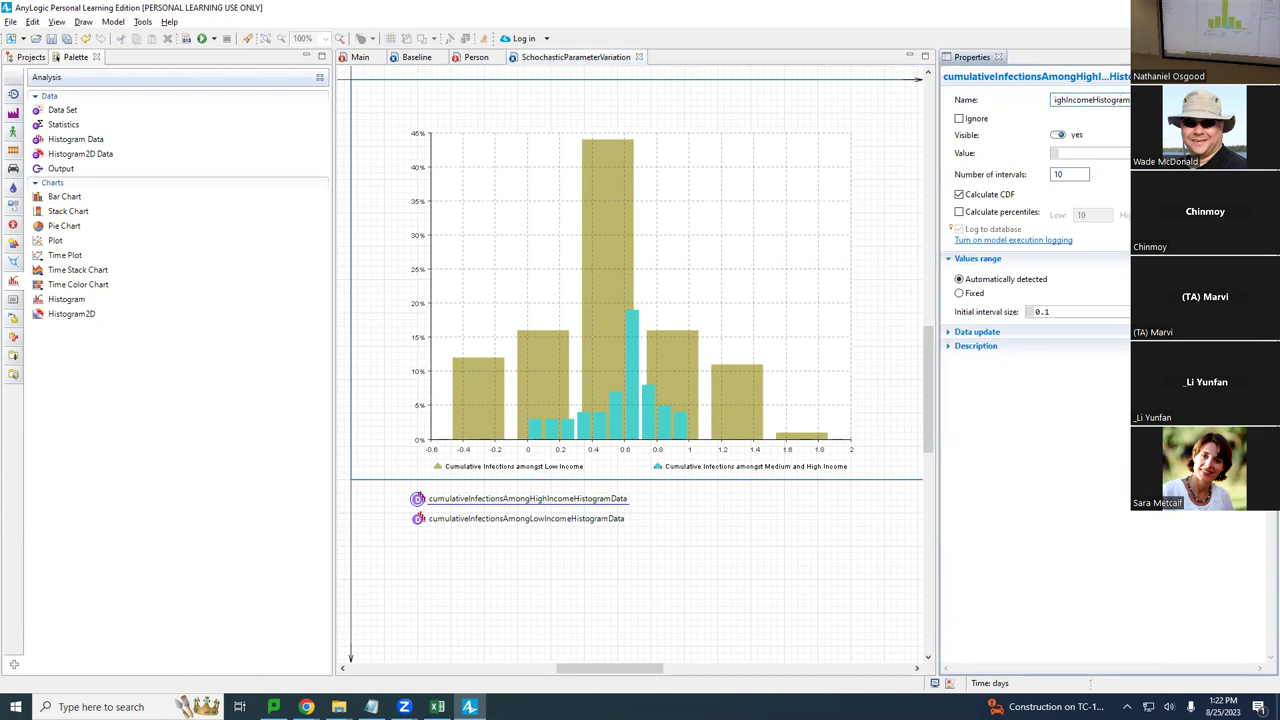
key("Left")
key("Left")
key("Left")
key("Left")
key("Left")
key("Left")
key("Left")
key("Left")
key("Left")
key("Left")
key("Left")
key("Left")
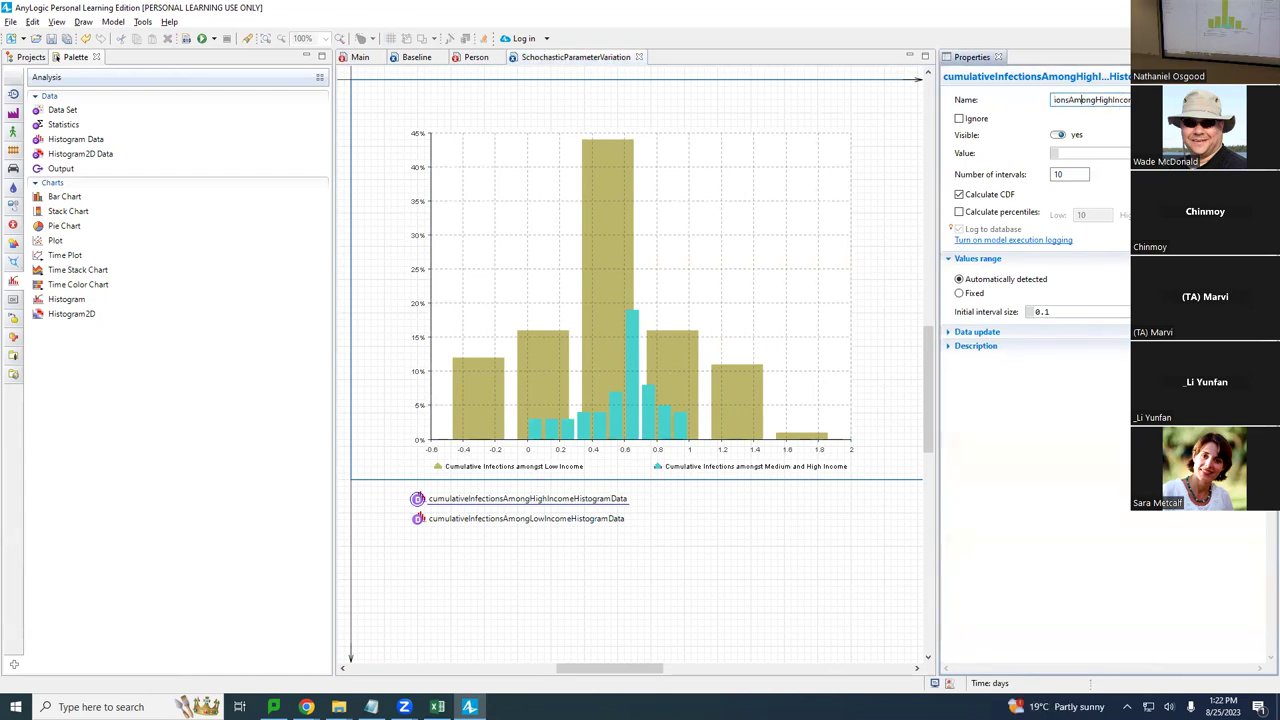
type("MiddleAnd")
key("ctrl+s")
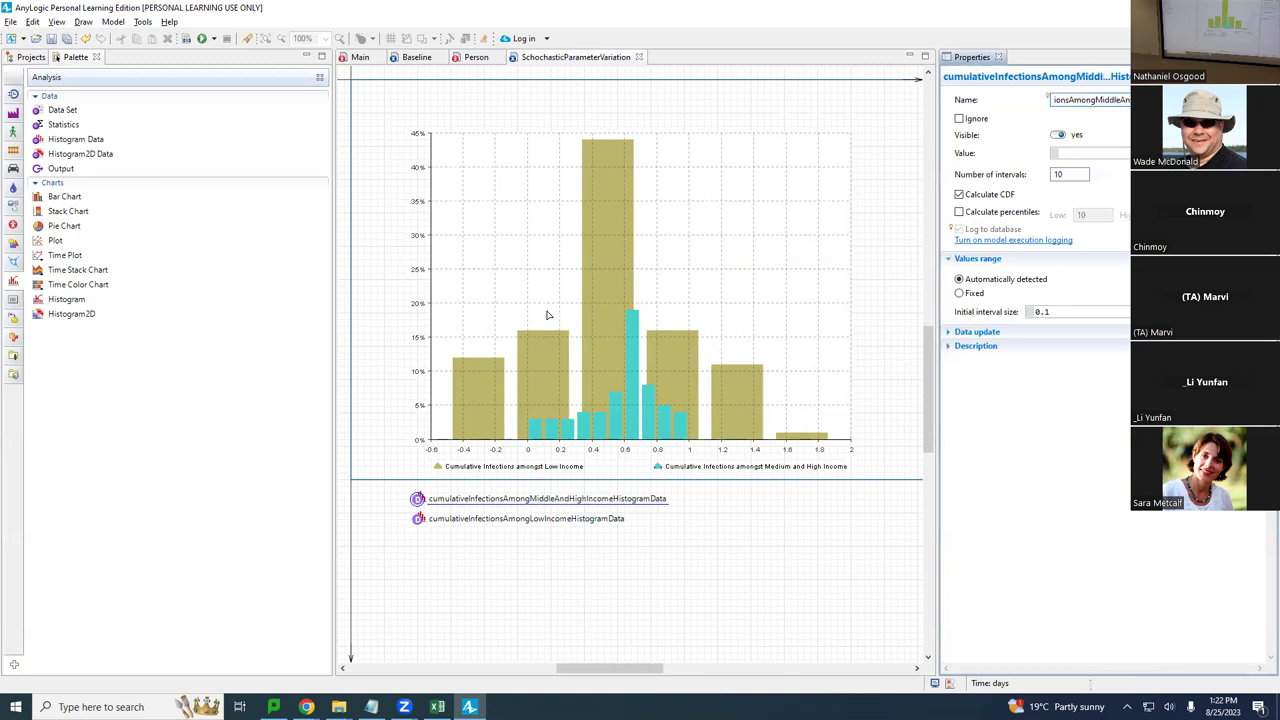
left_click(580, 326)
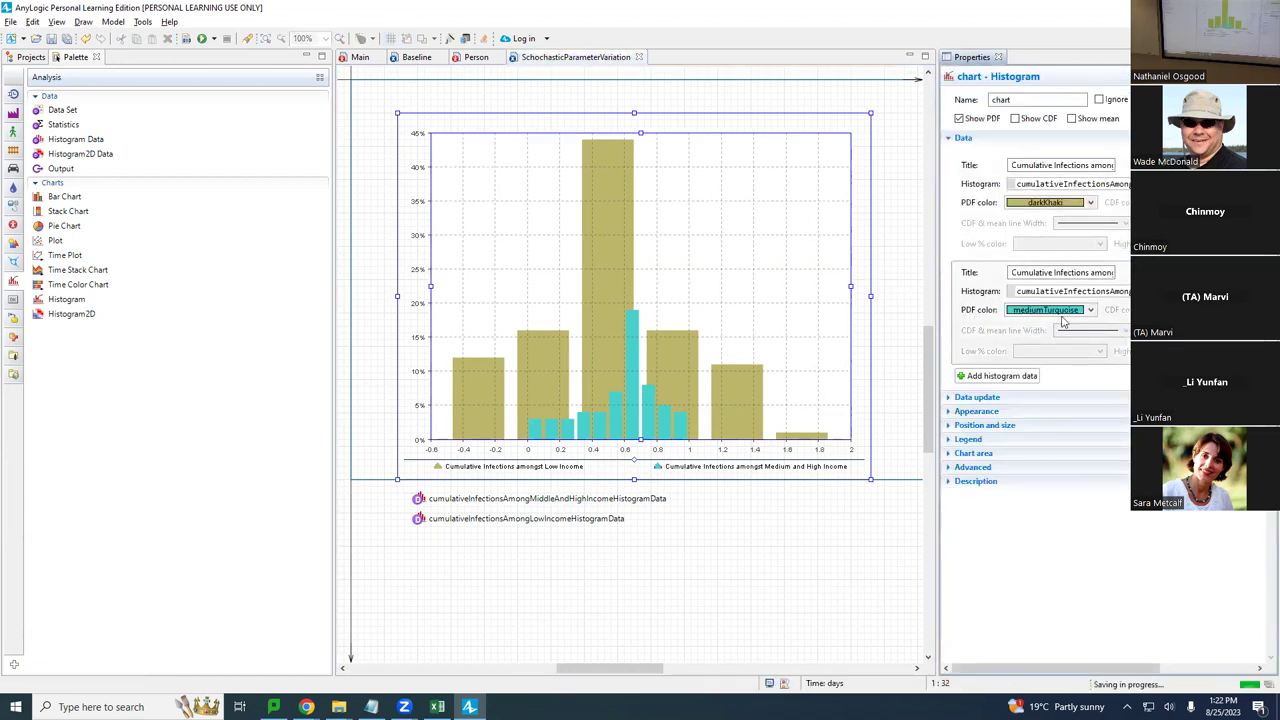
Widen the histogram chart and review both series titles.
left_click(605, 252)
left_click_drag(957, 298, 922, 298)
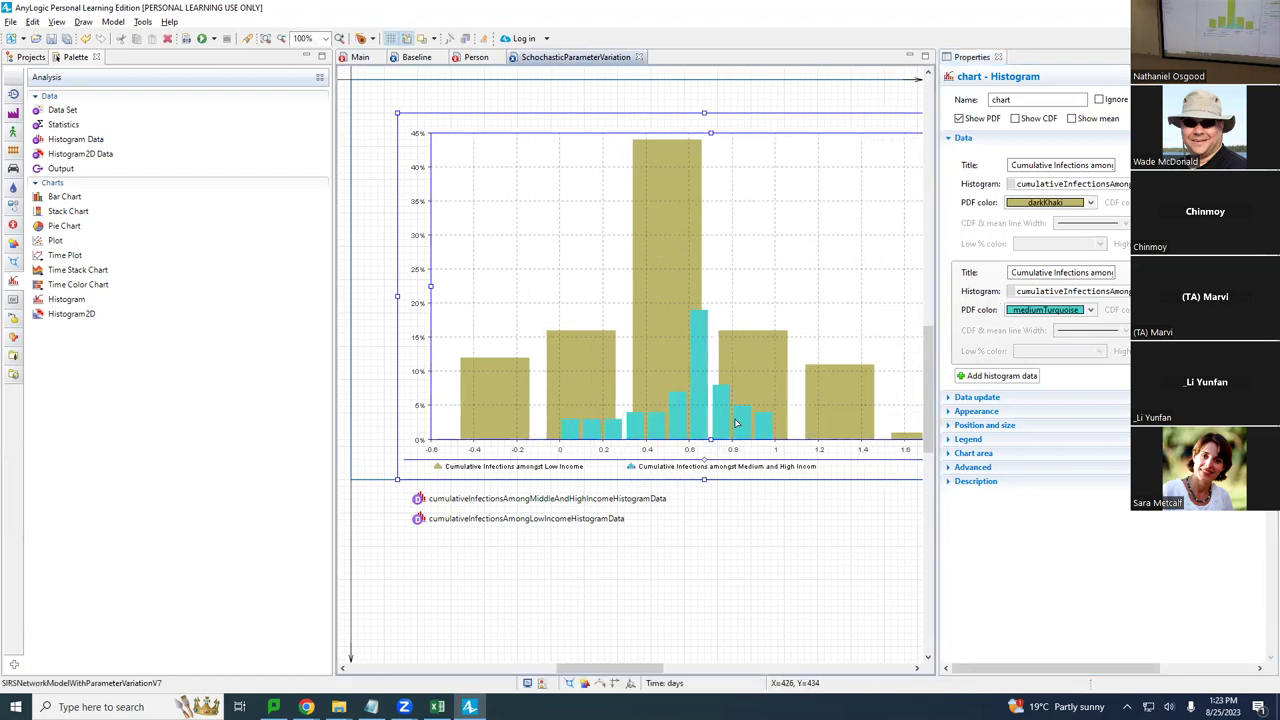
triple_click(1071, 165)
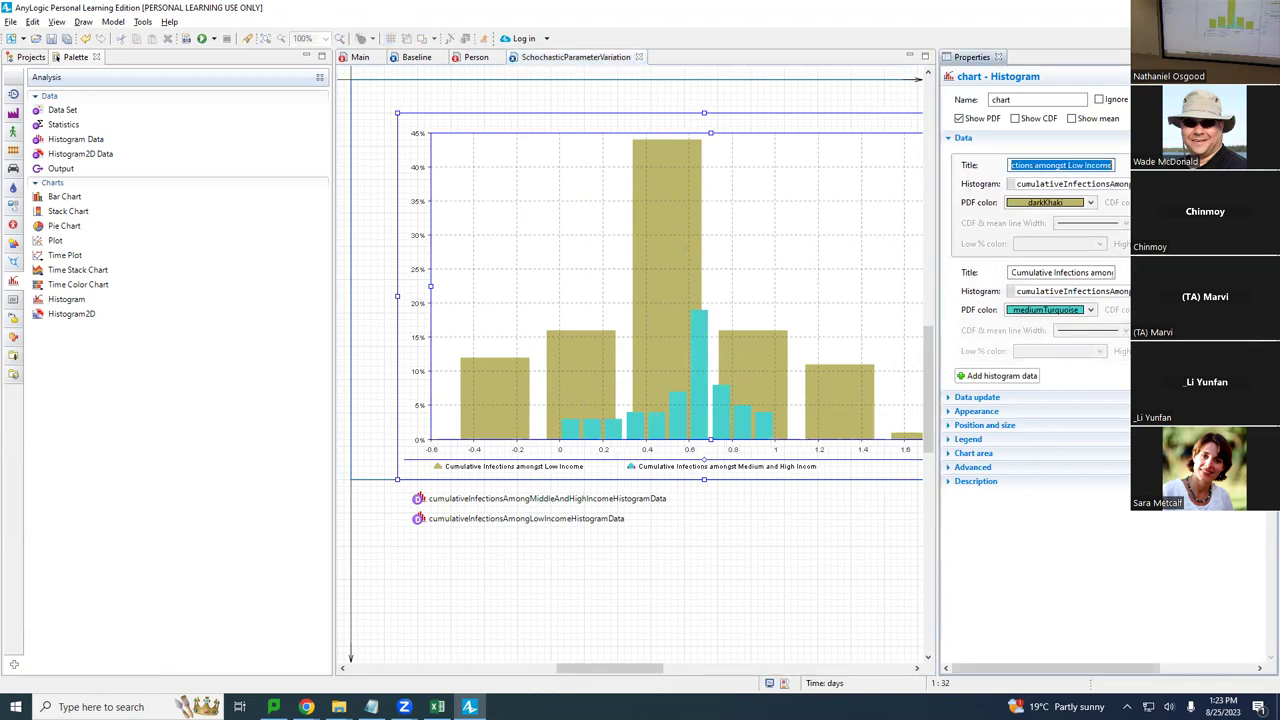
triple_click(1037, 275)
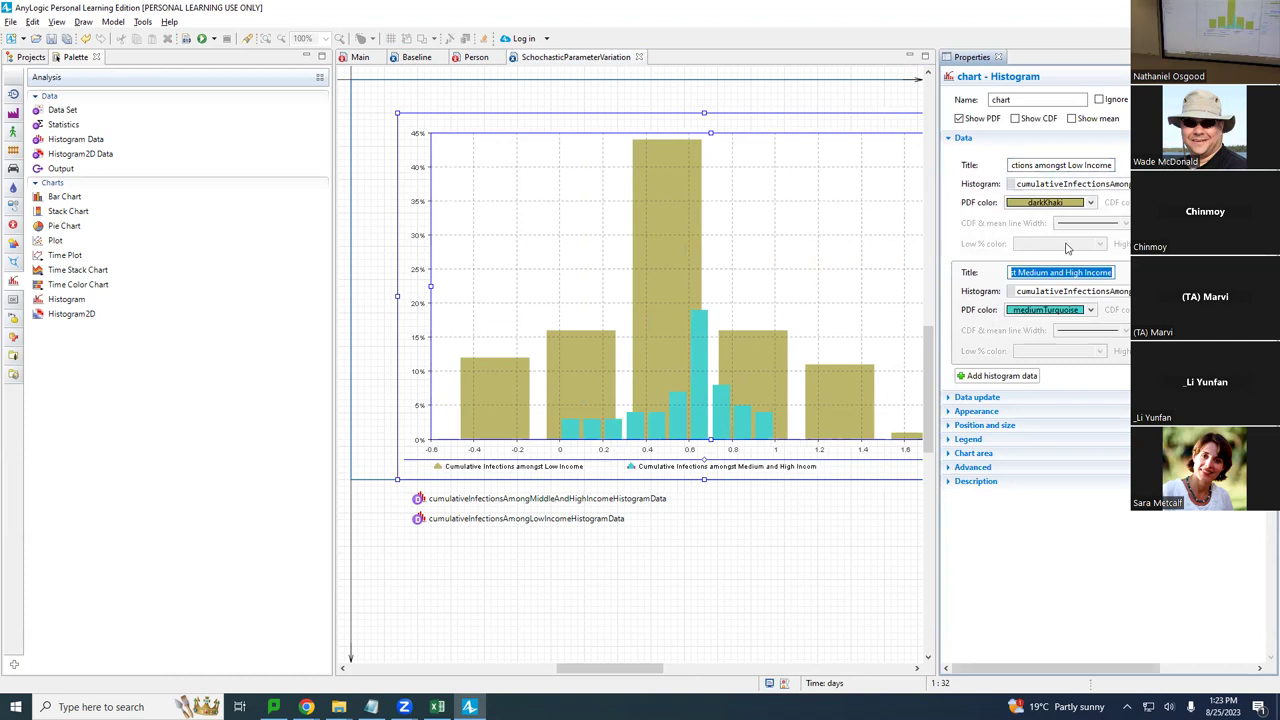
Check both histogram data elements and build the model.
left_click(418, 498)
left_click(420, 517)
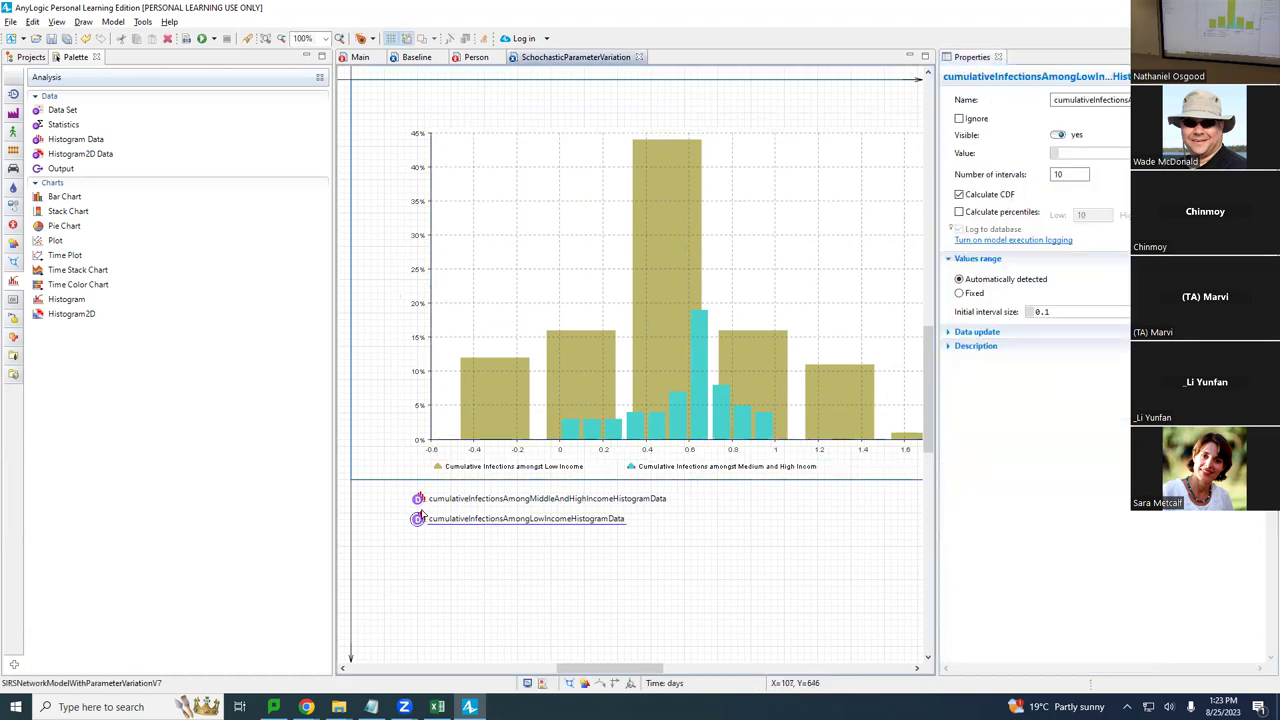
left_click(424, 503)
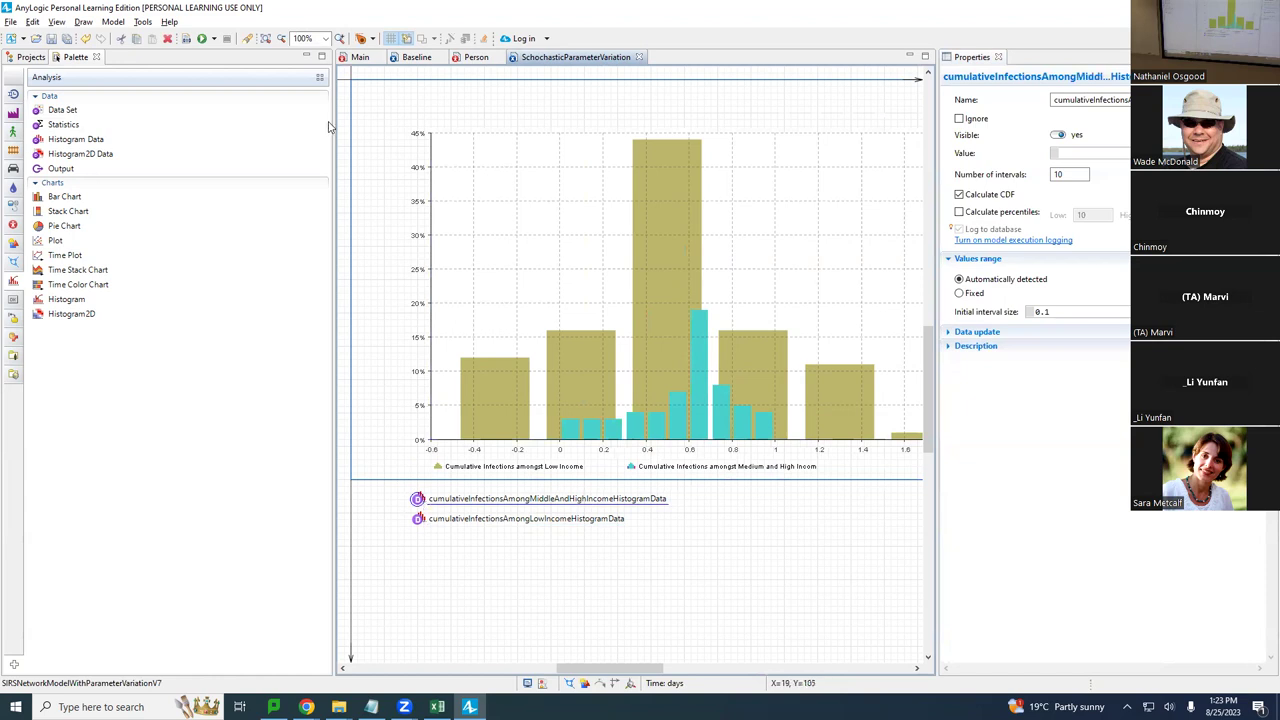
left_click(186, 38)
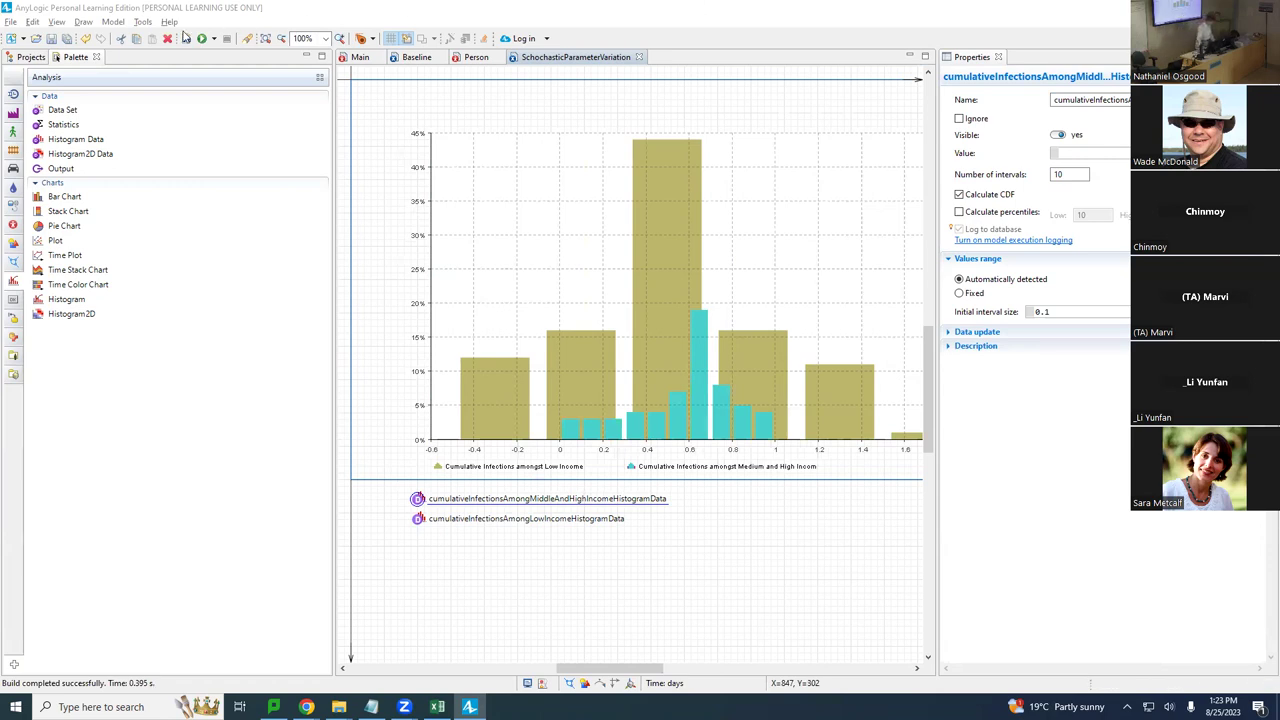
left_click(325, 40)
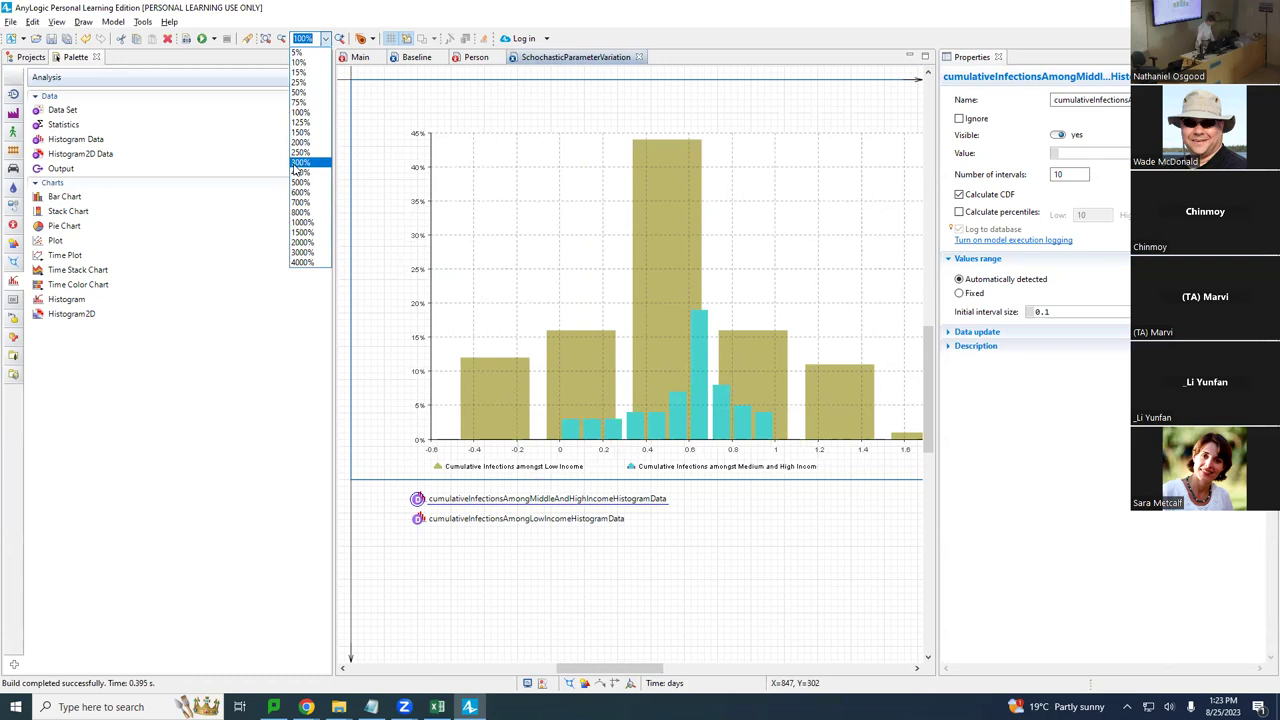
Zoom the canvas to 200% and scroll left to show the histogram's -0.6 to 0.4 range.
left_click(303, 143)
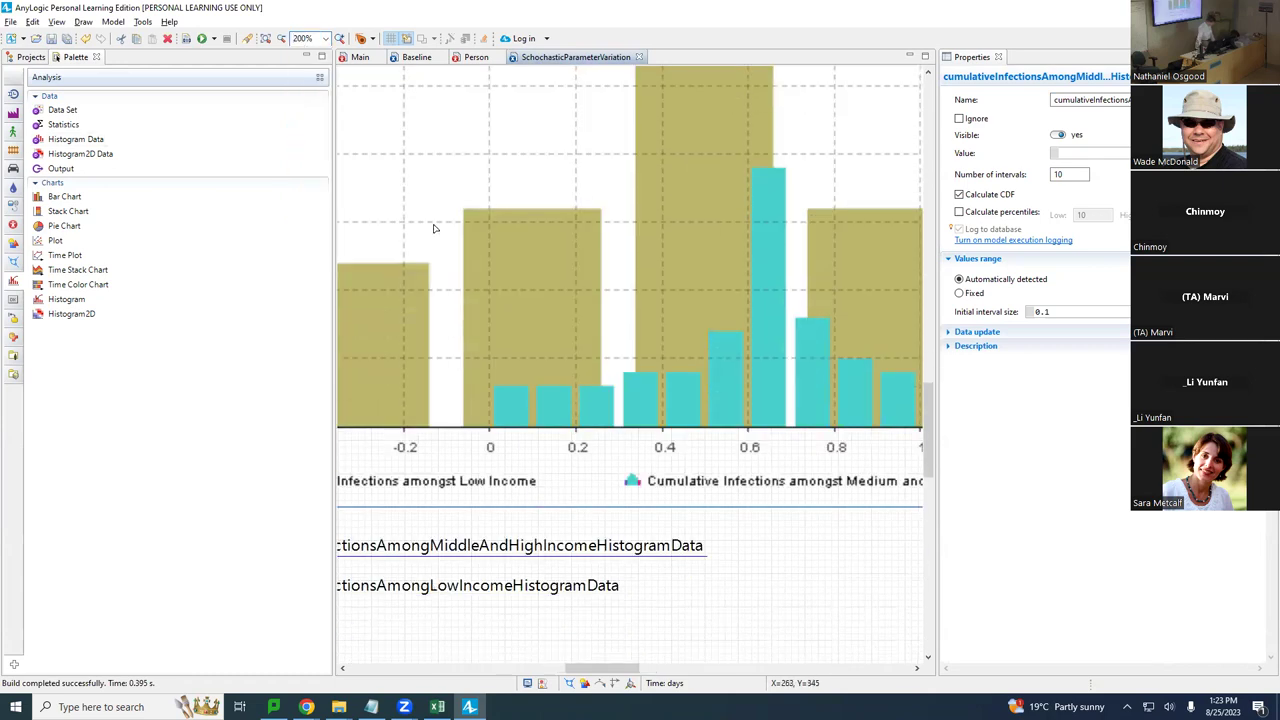
left_click_drag(598, 668, 551, 675)
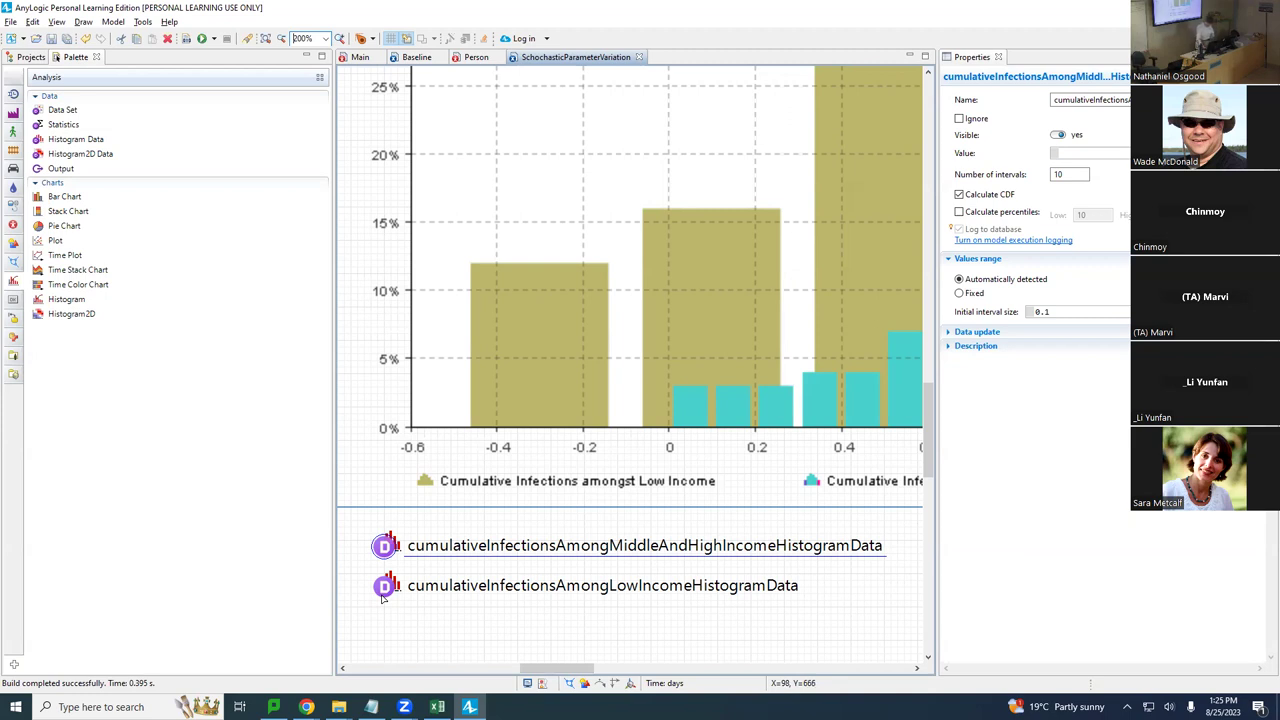
Select SchochasticParameterVariation: Main in the Projects list to show its properties.
key("Return")
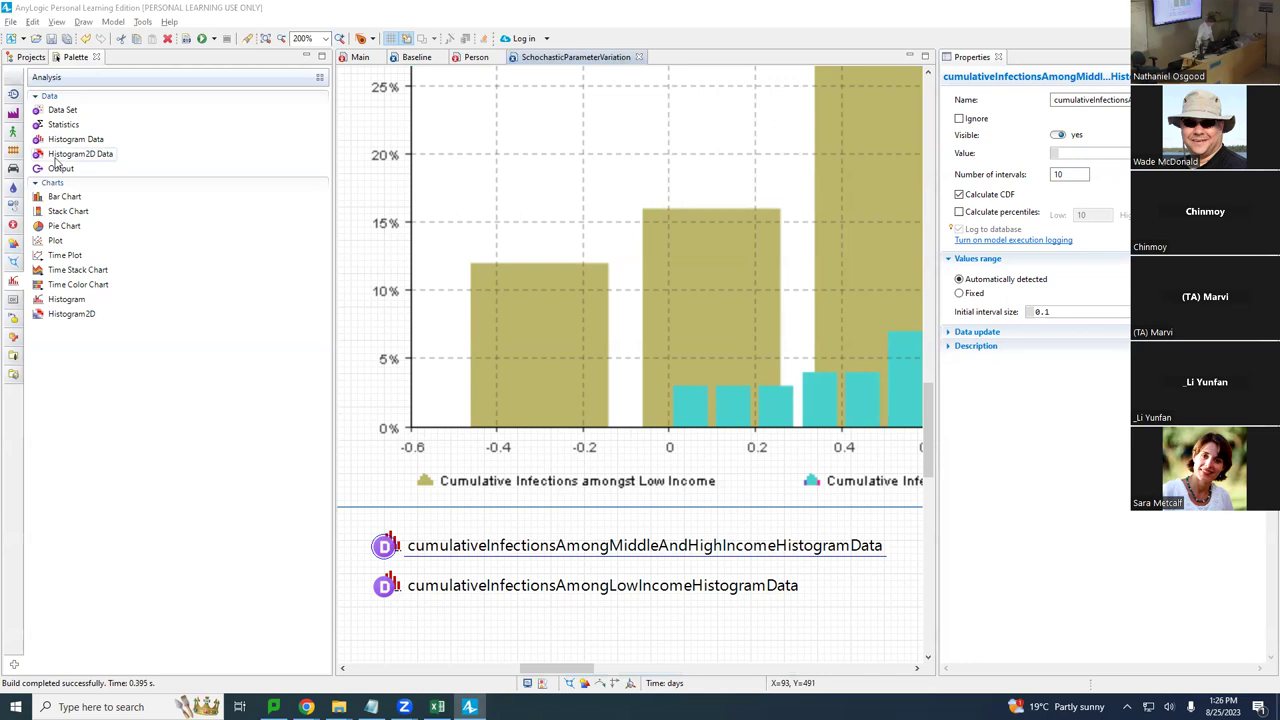
left_click(30, 57)
left_click(67, 169)
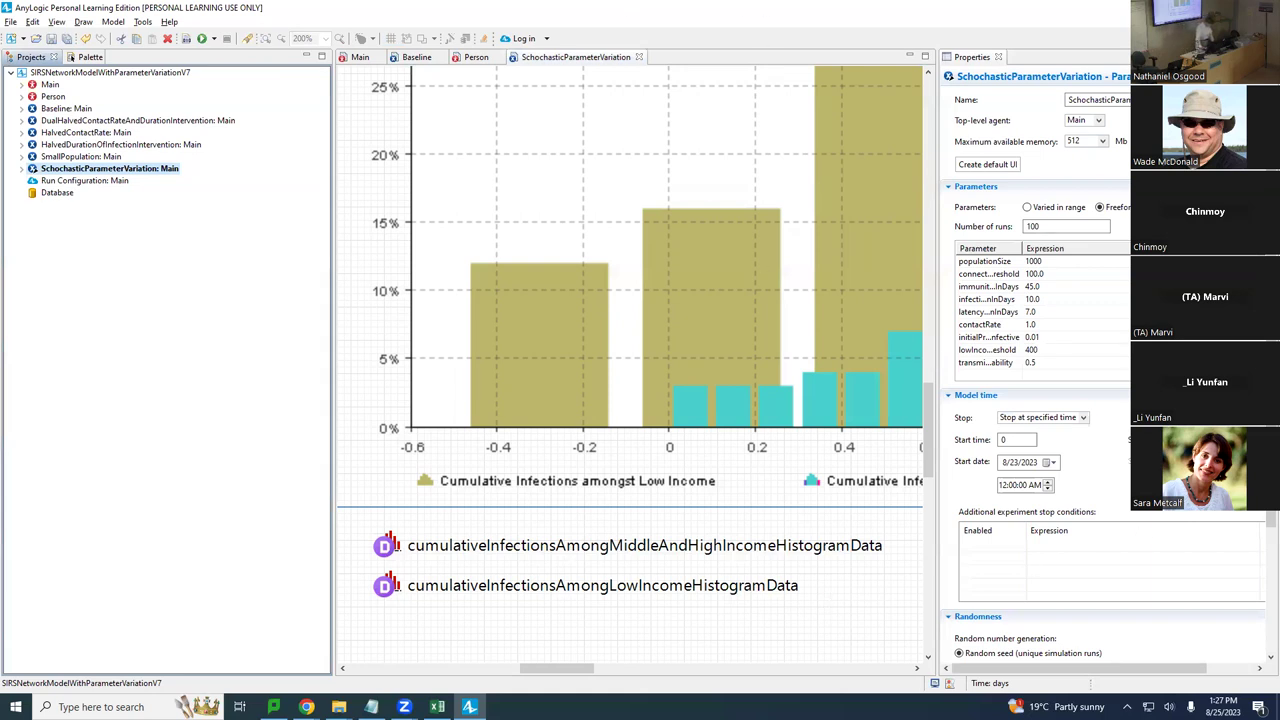
Expand the Java actions section and place the cursor in the Before each experiment run field.
scroll(1036, 583, "down", 5)
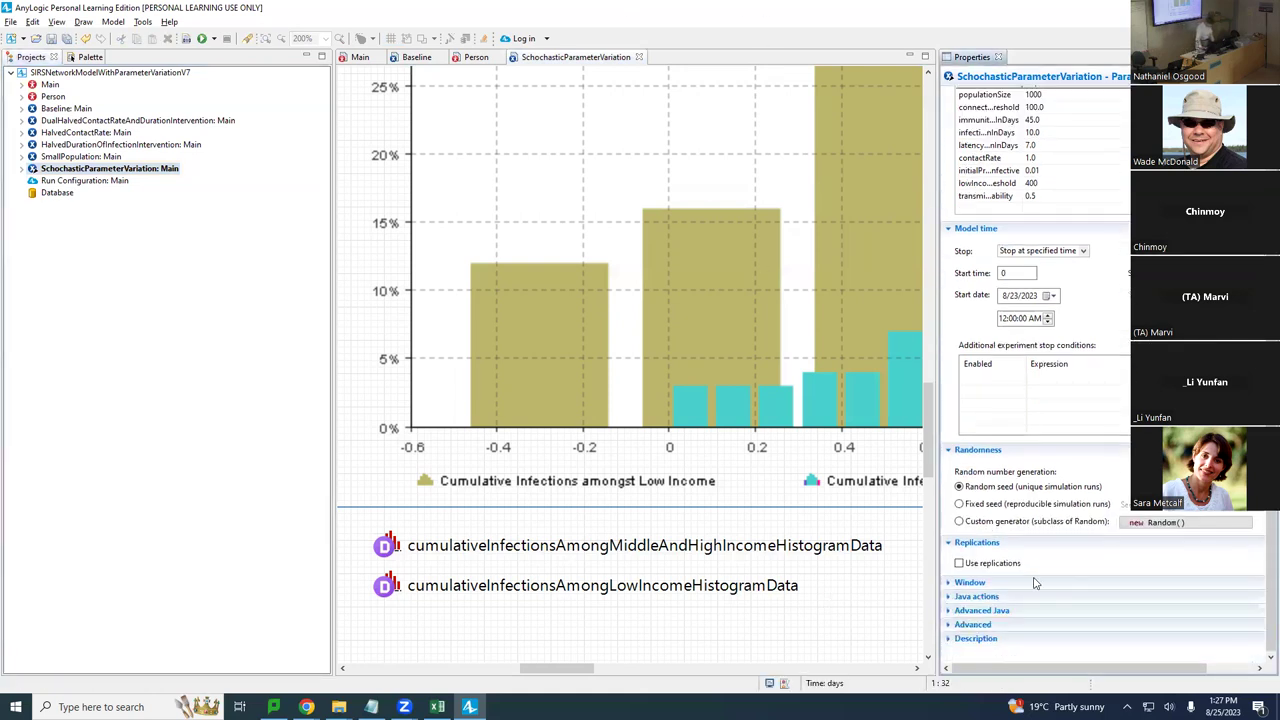
left_click(948, 598)
scroll(1088, 578, "down", 6)
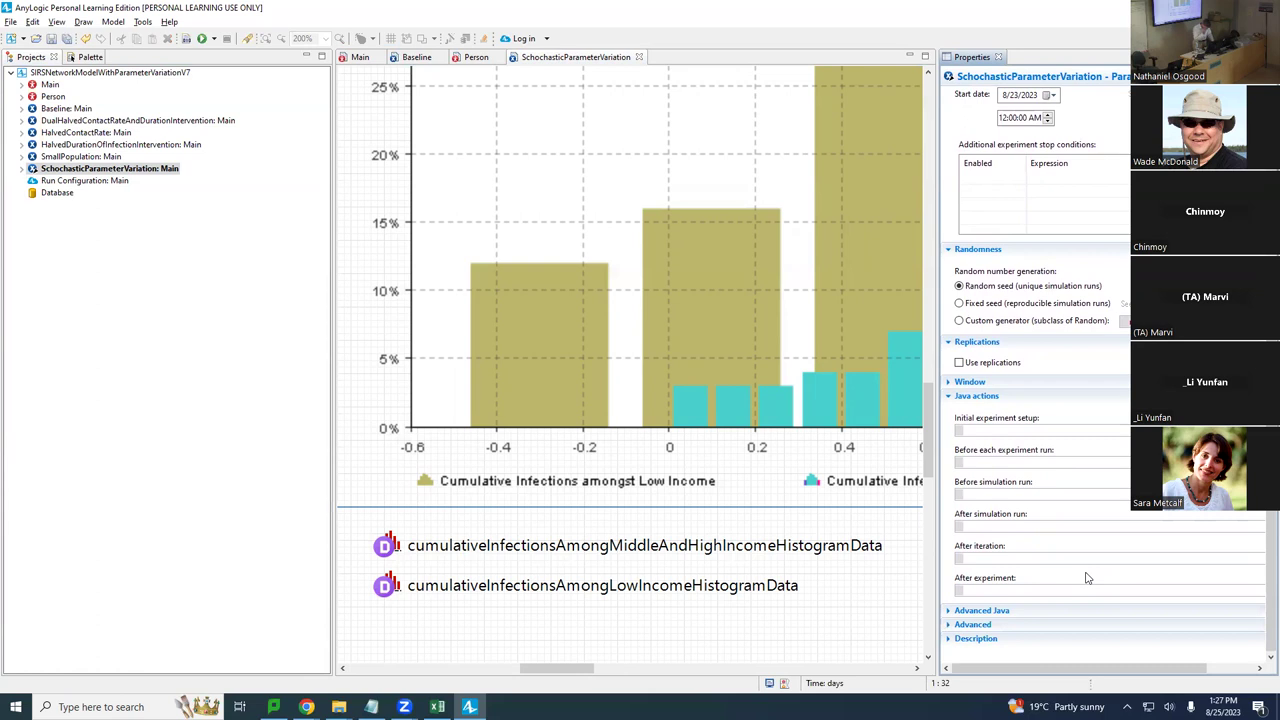
left_click(998, 484)
left_click(1030, 461)
Add cumulativeInfectionsAmongLowIncomeHistogramData.reset(); to the Before each experiment run action.
type("cumulati")
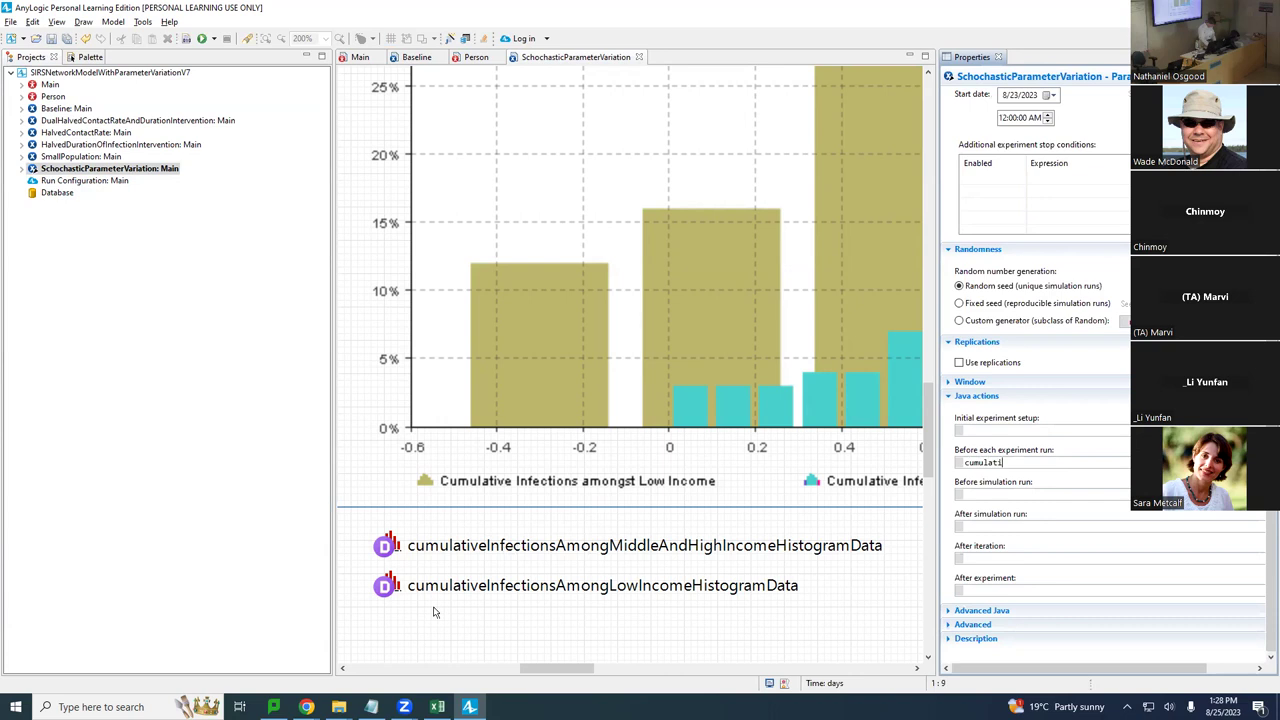
type("veIn")
key("ctrl+space")
key("Return")
type("rere")
key("Return")
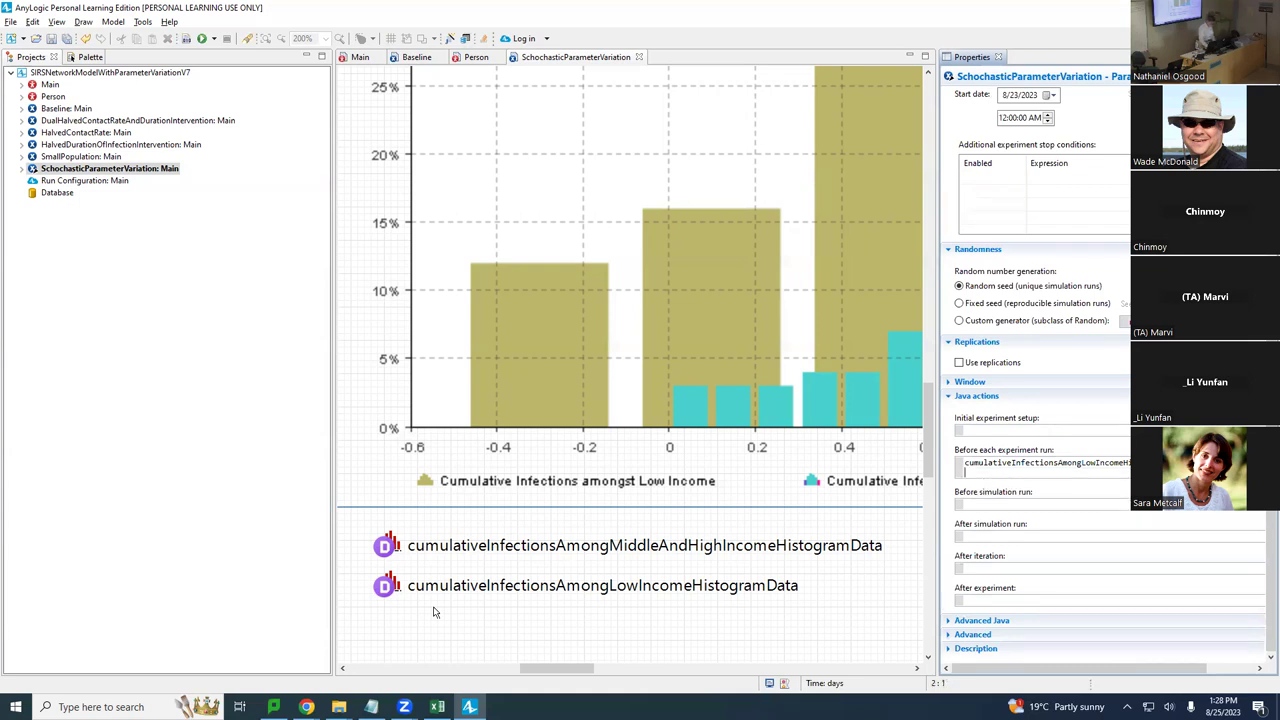
Add a second line resetting cumulativeInfectionsAmongMiddleAndHighIncomeHistogramData, then save the project.
type("cumulativer")
key("ctrl+space")
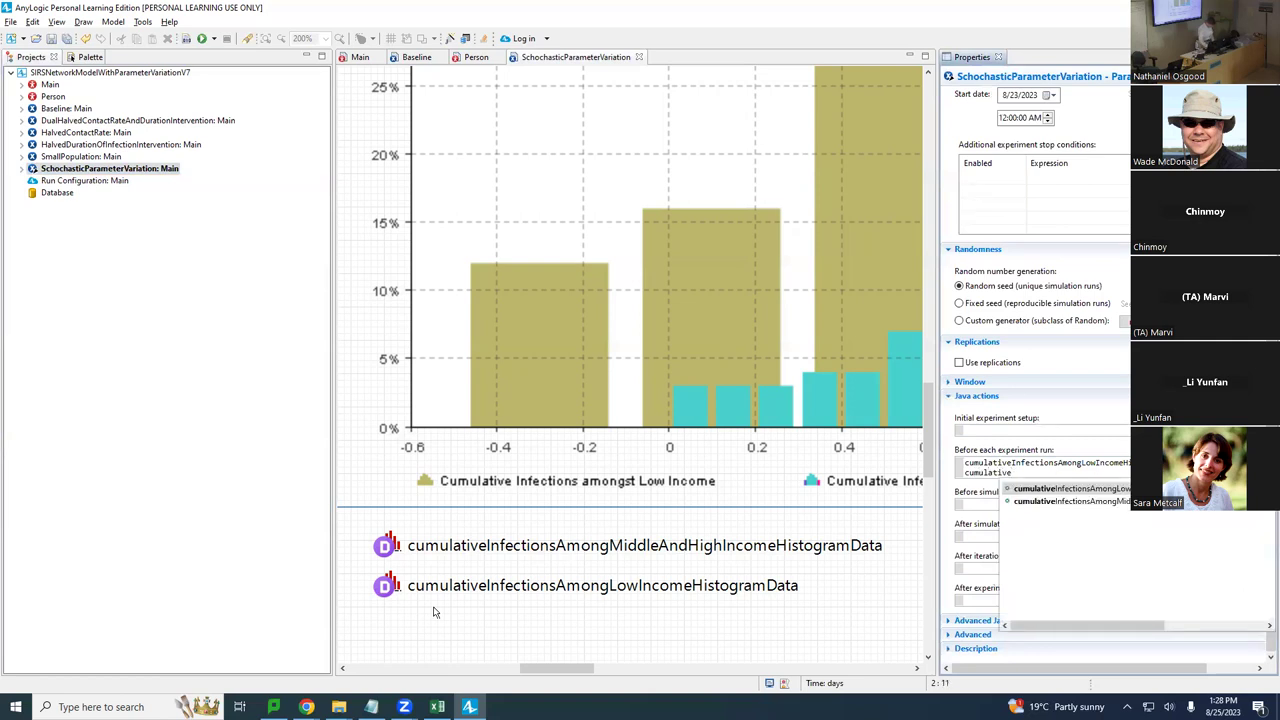
key("Down")
key("Return")
type(".reset")
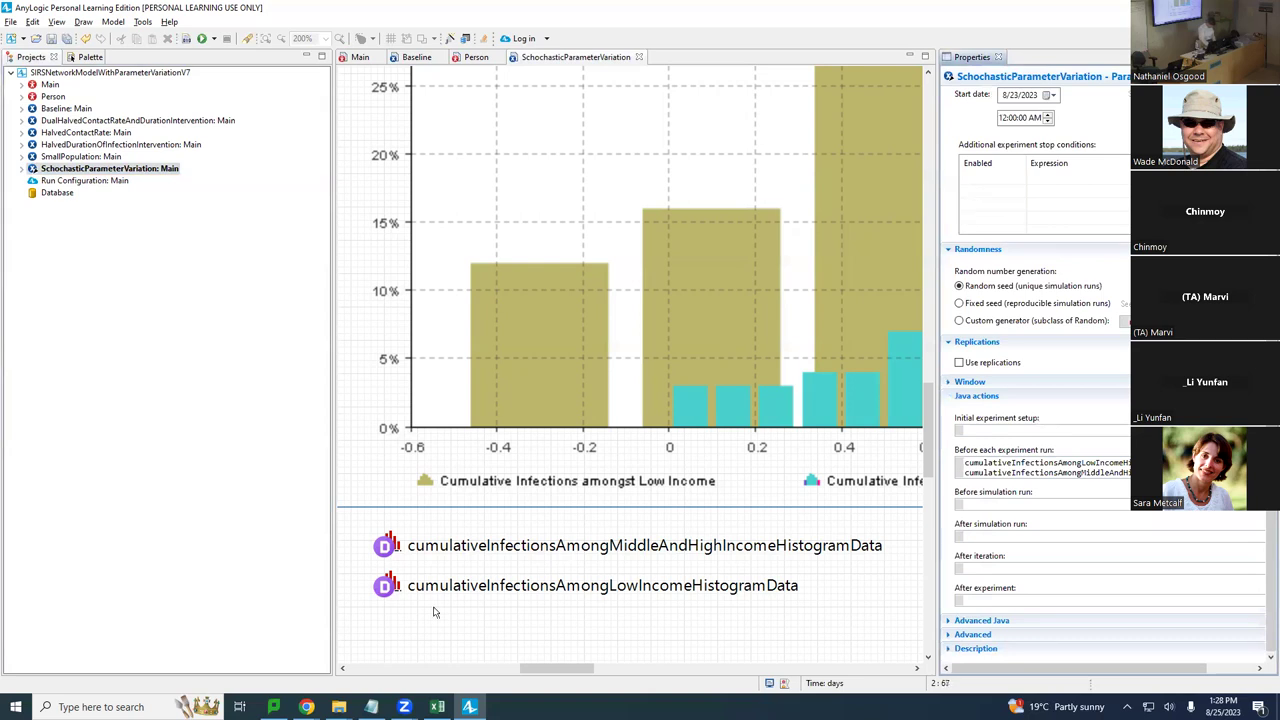
key("ctrl+s")
Start the After simulation run code with 'cumulativeInf'.
left_click(997, 464)
key("Return")
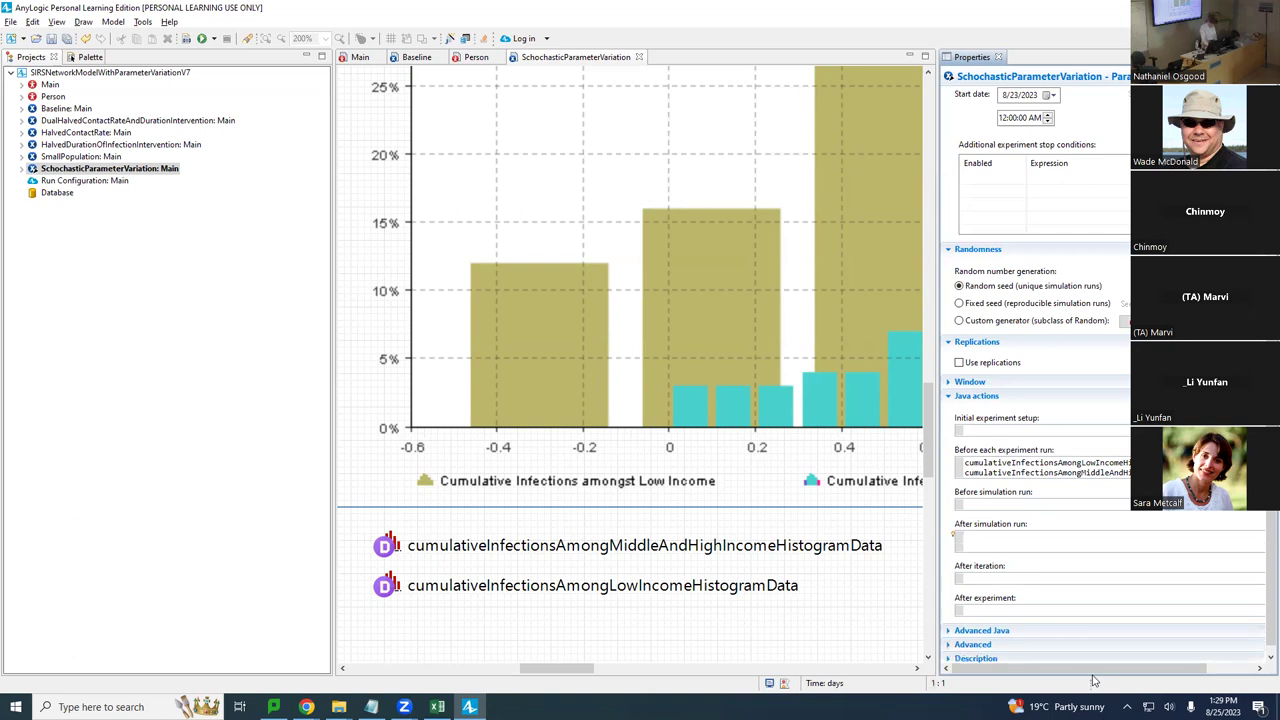
type("cumulativeInf")
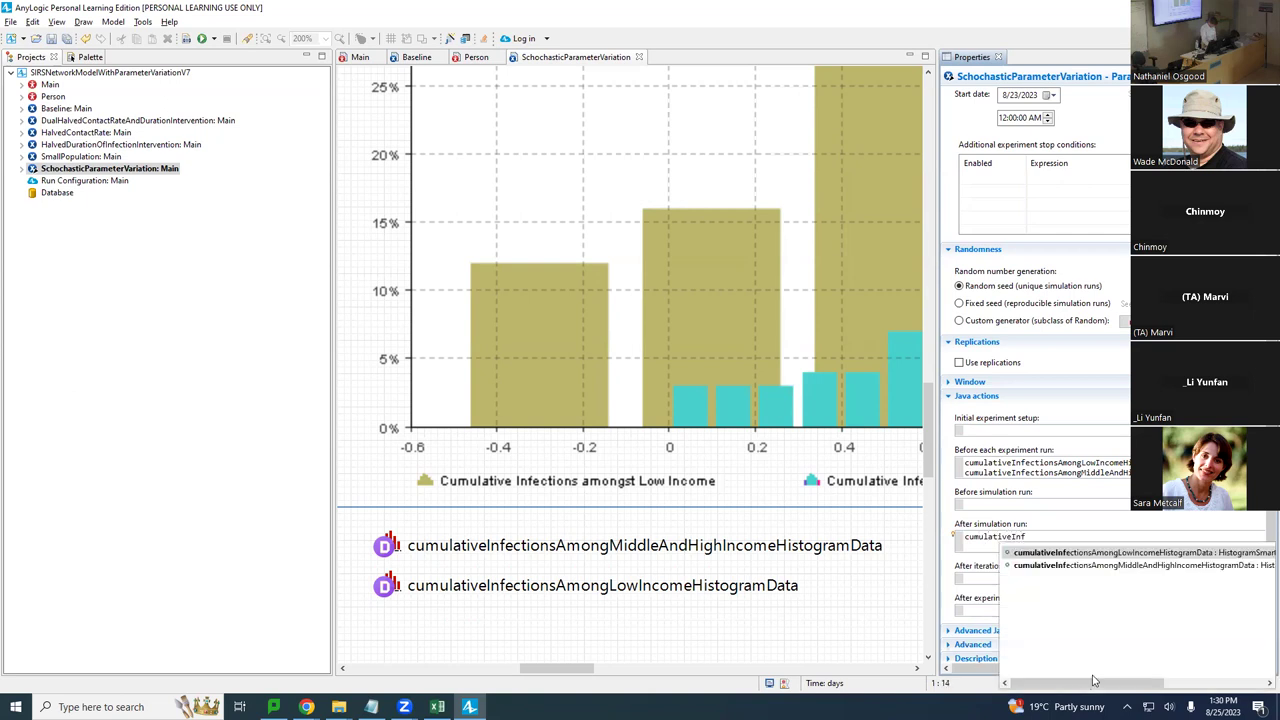
Write cumulativeInfectionsAmongLowIncomeHistogramData.add(val); in the After simulation run action.
key("Return")
key("BackSpace")
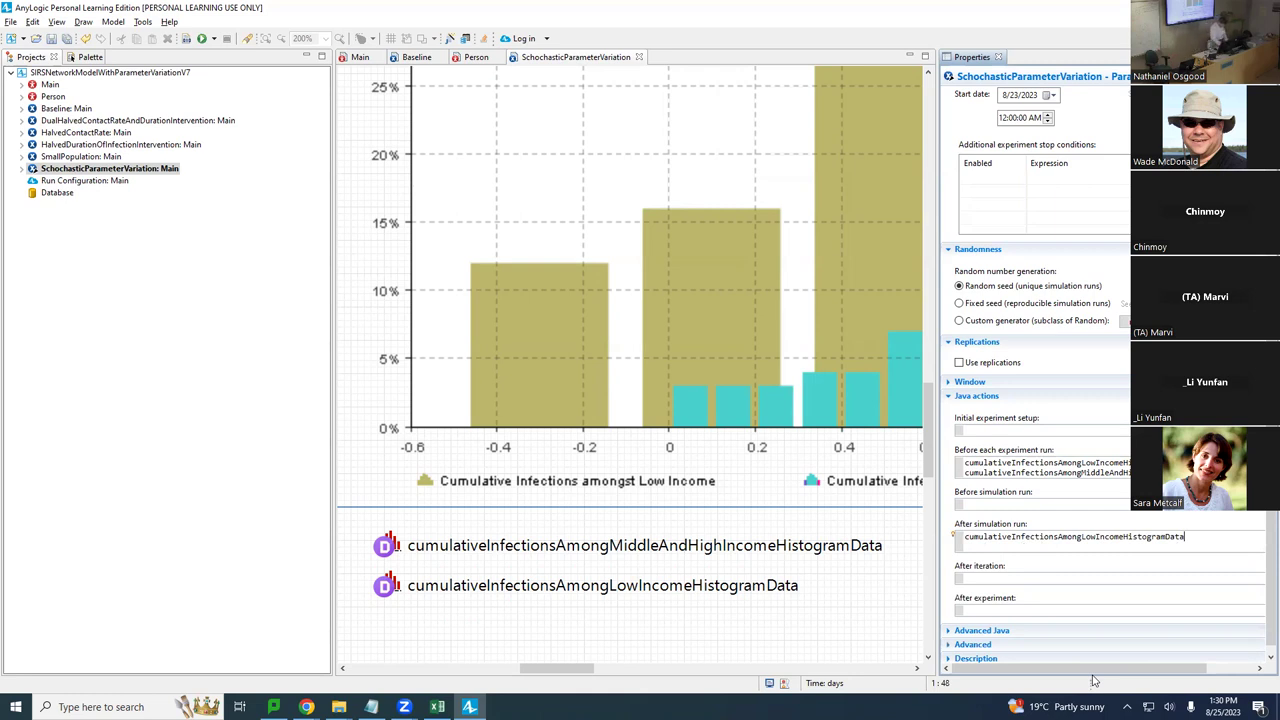
type(".add()")
key("BackSpace")
key("BackSpace")
key("ctrl+space")
key("BackSpace")
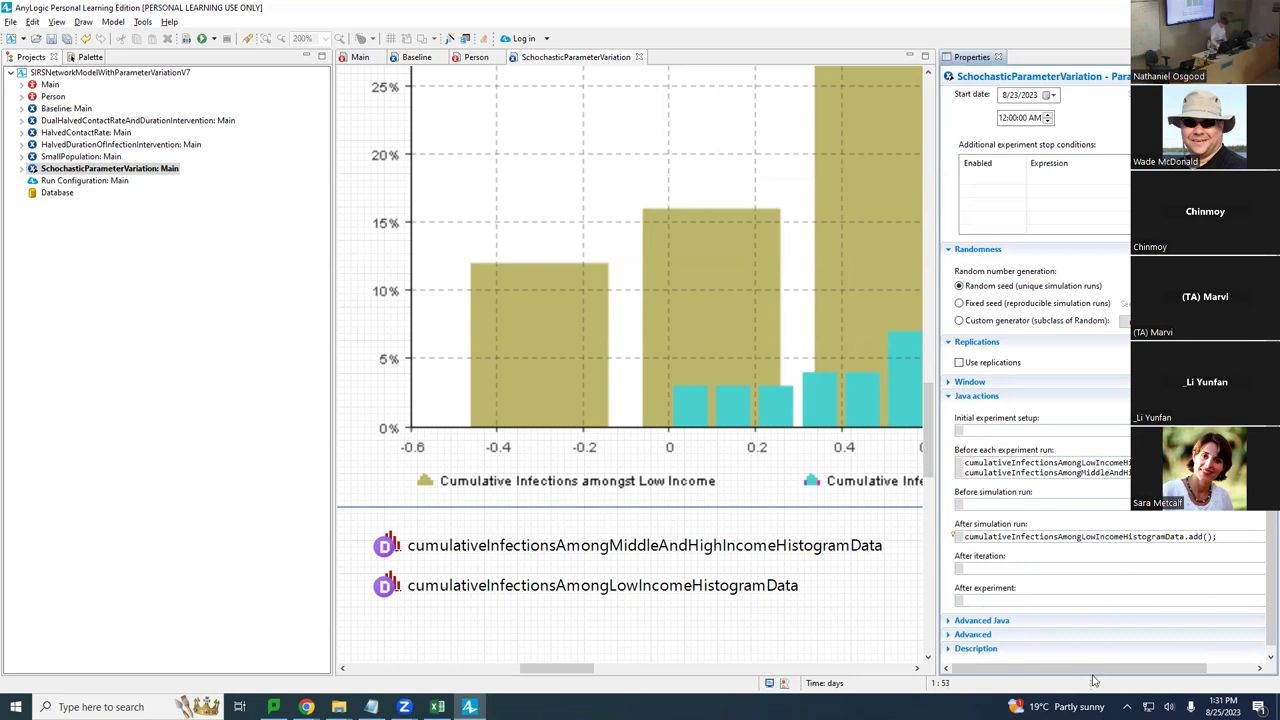
type("val")
key("ctrl+shift+Left")
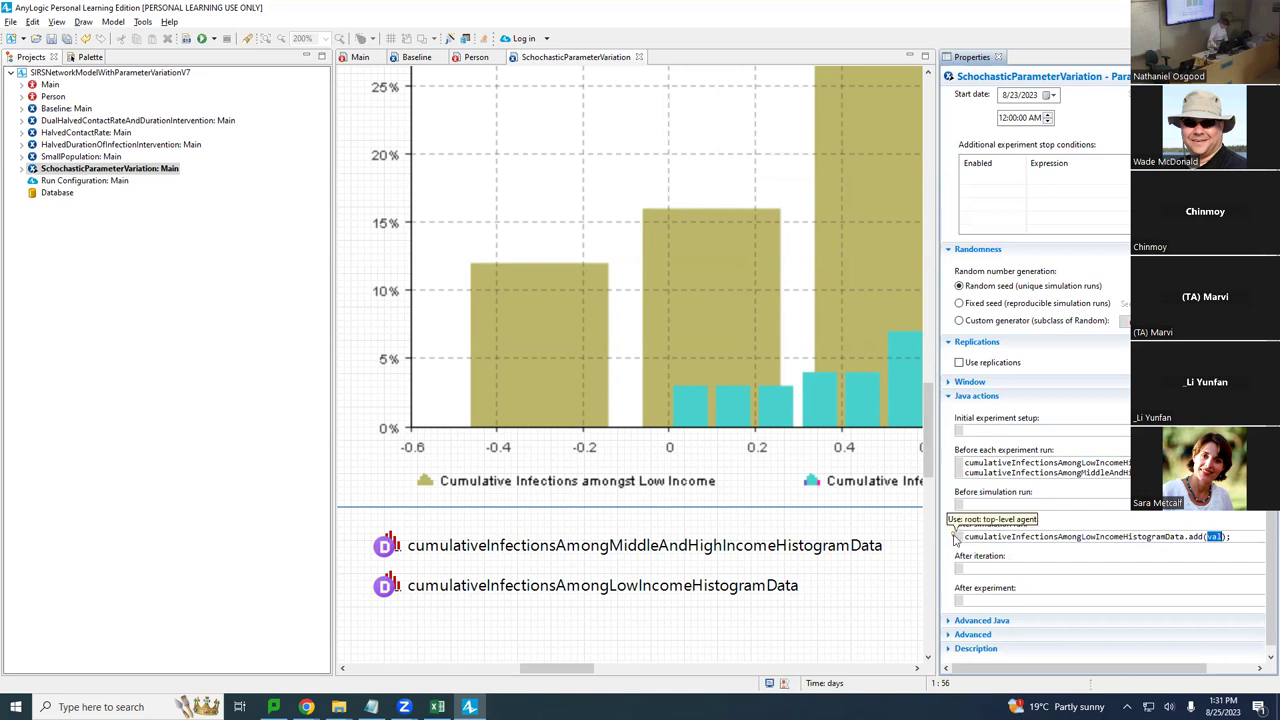
Replace val with root.population.countCumulativeInfectionsAmongstLowIncome() inside the add call.
type("root.")
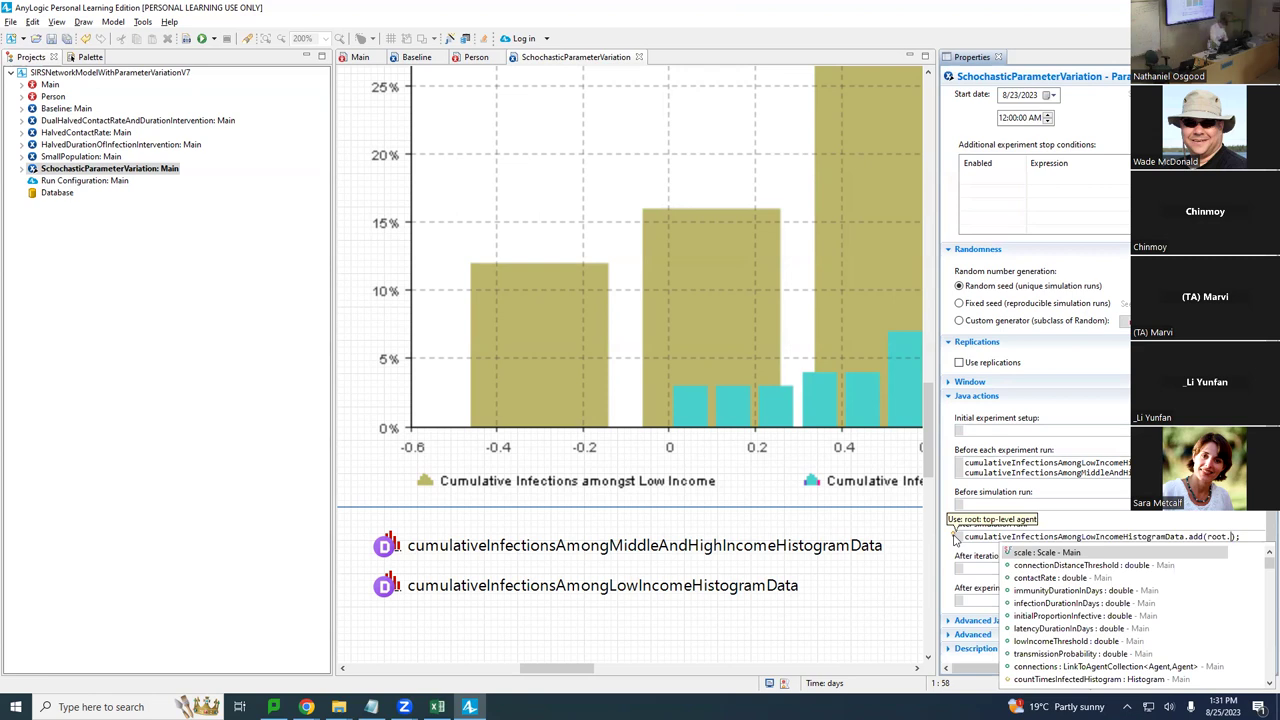
type("pop")
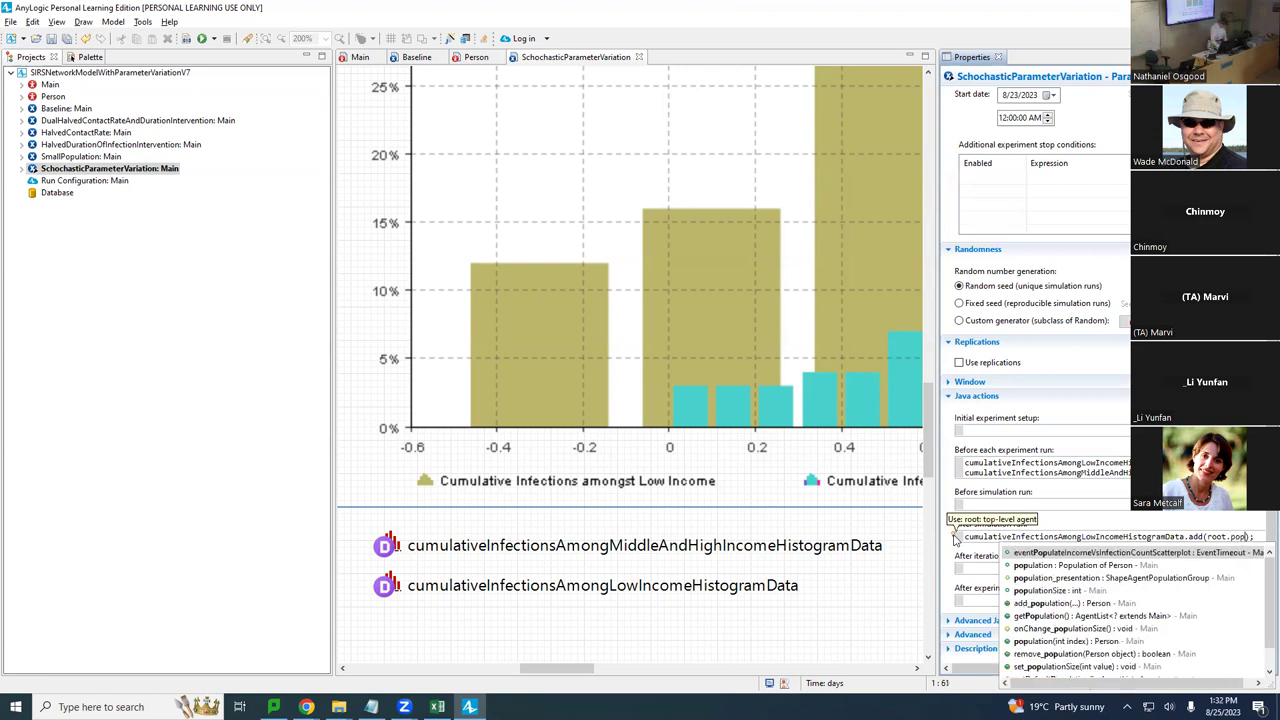
key("Down")
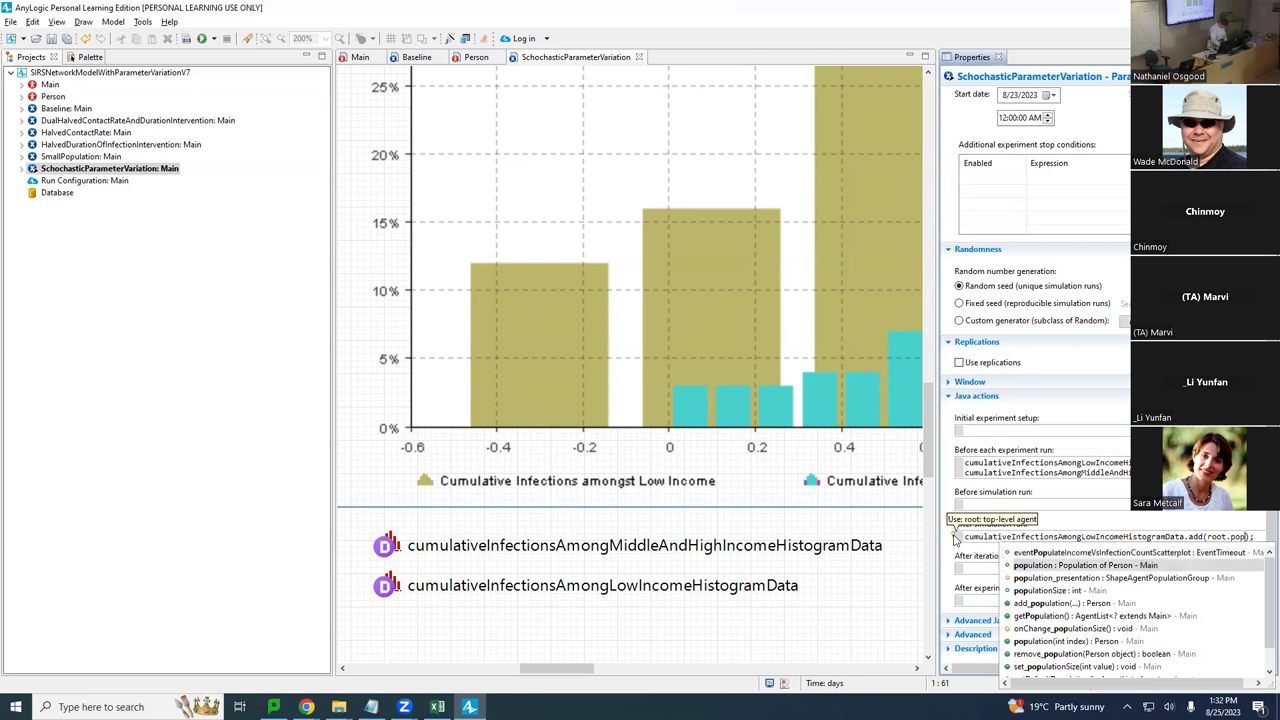
key("Return")
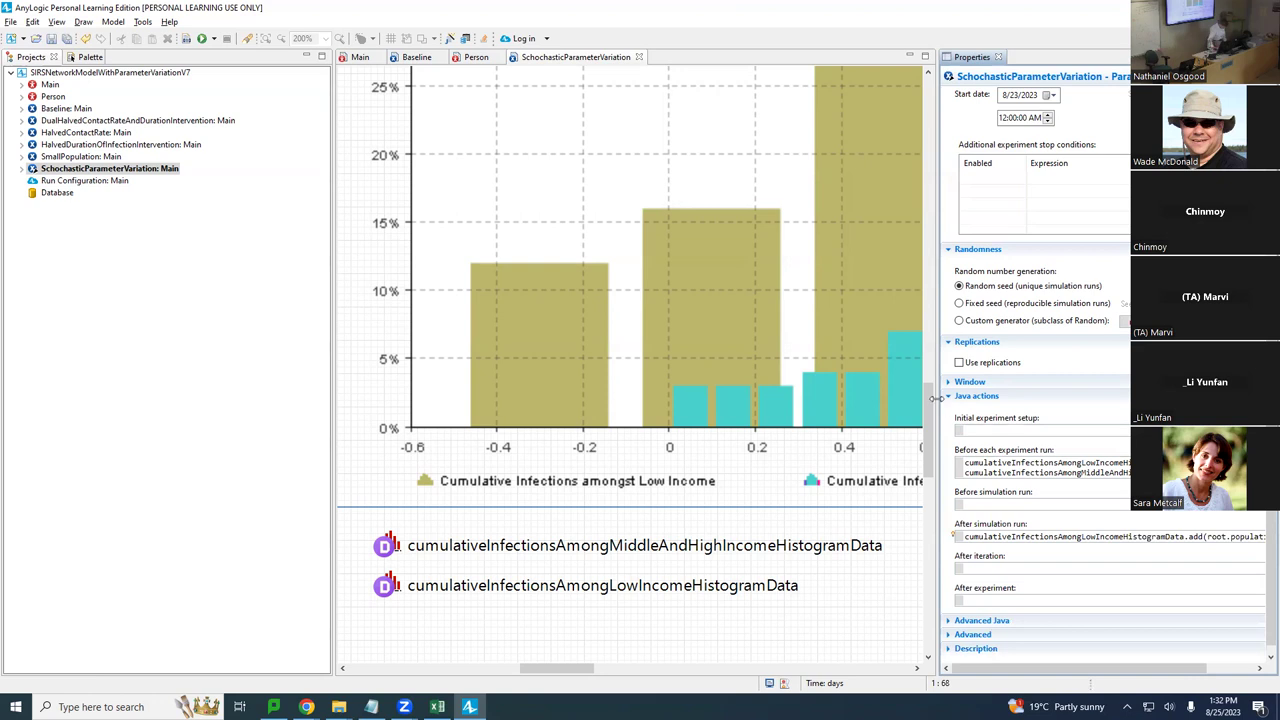
left_click_drag(935, 398, 690, 409)
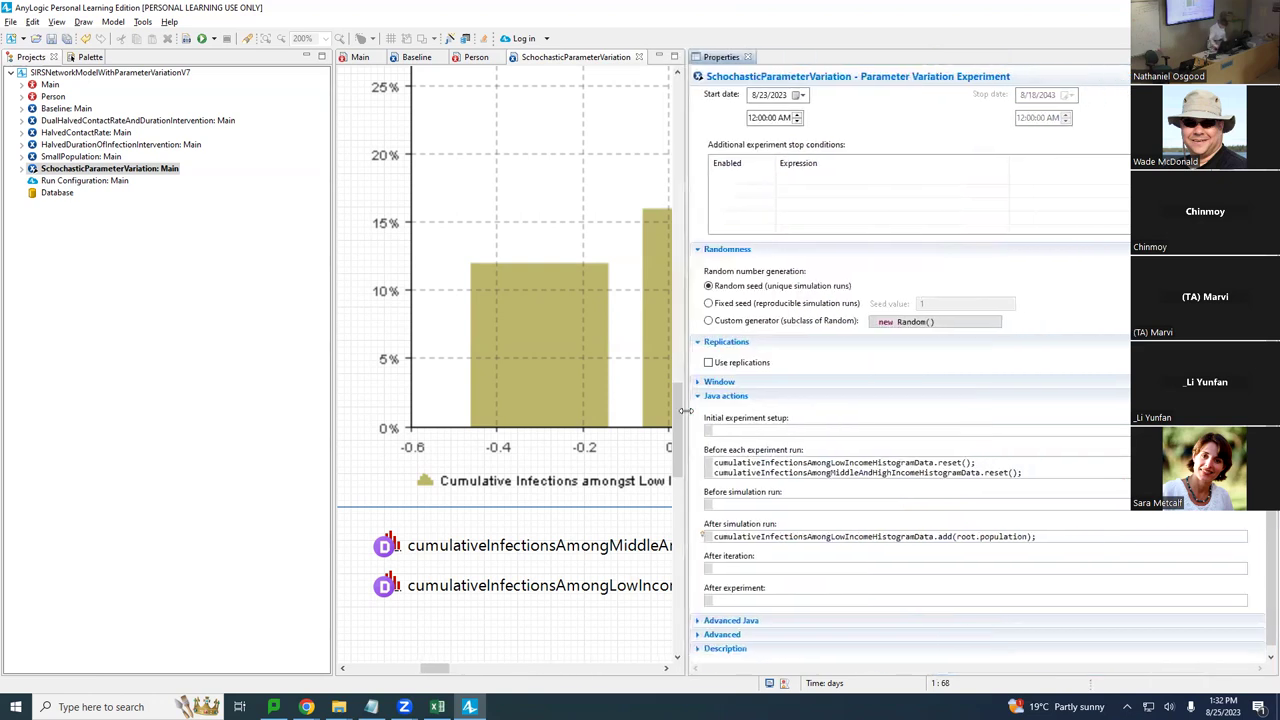
type(".")
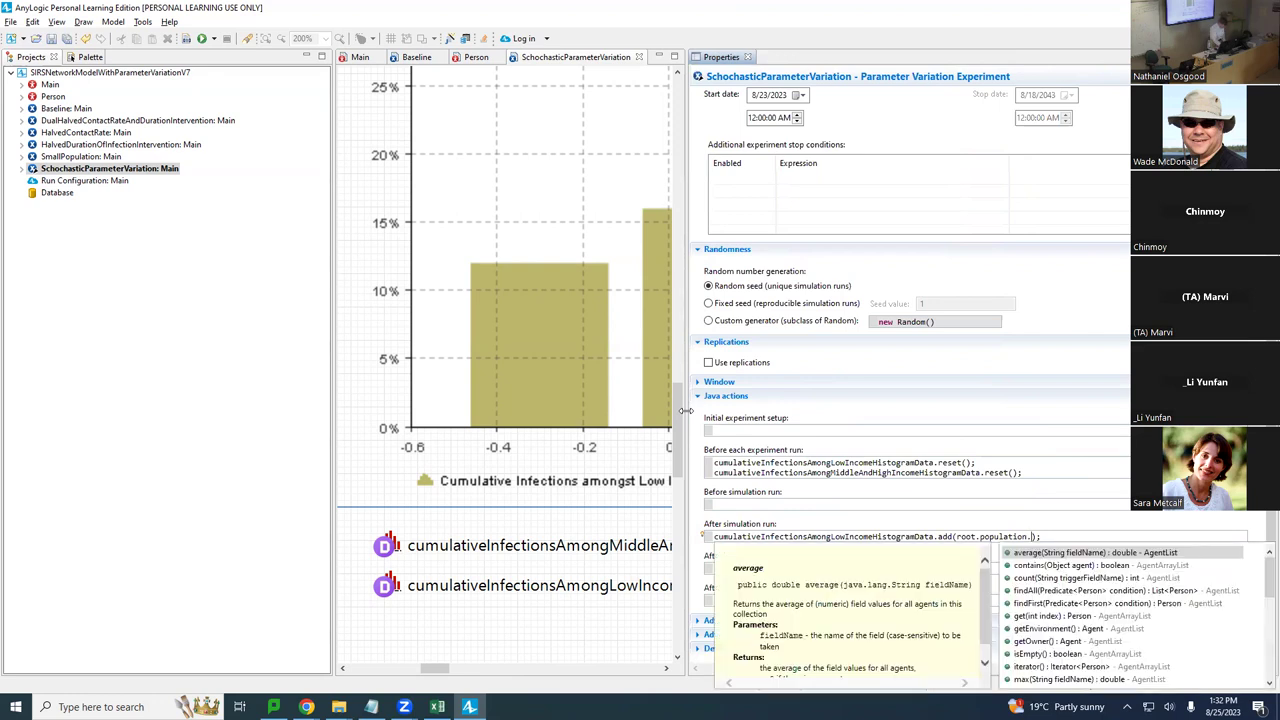
key("Down")
key("Down")
key("Down")
key("Down")
key("Down")
key("Down")
key("Down")
key("Down")
key("Down")
key("Down")
key("Down")
key("Down")
key("Down")
key("Down")
key("Down")
key("Down")
key("Down")
key("Down")
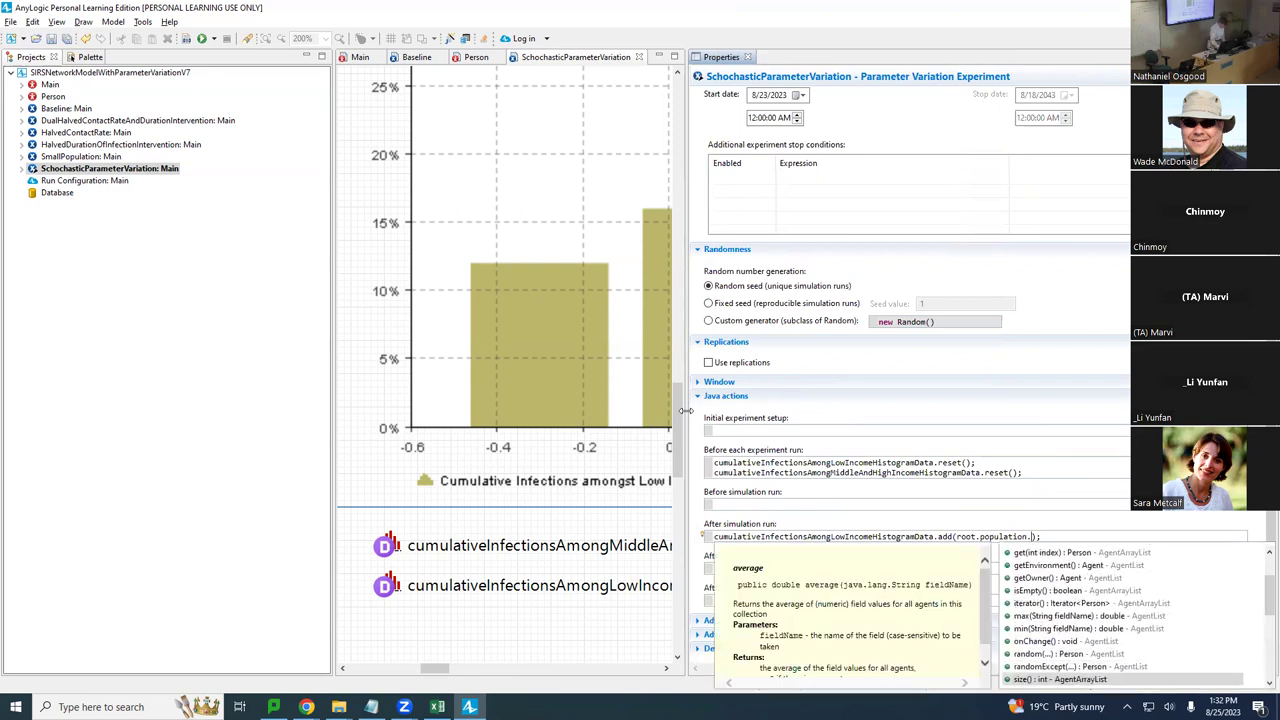
key("Down")
key("Down")
key("Down")
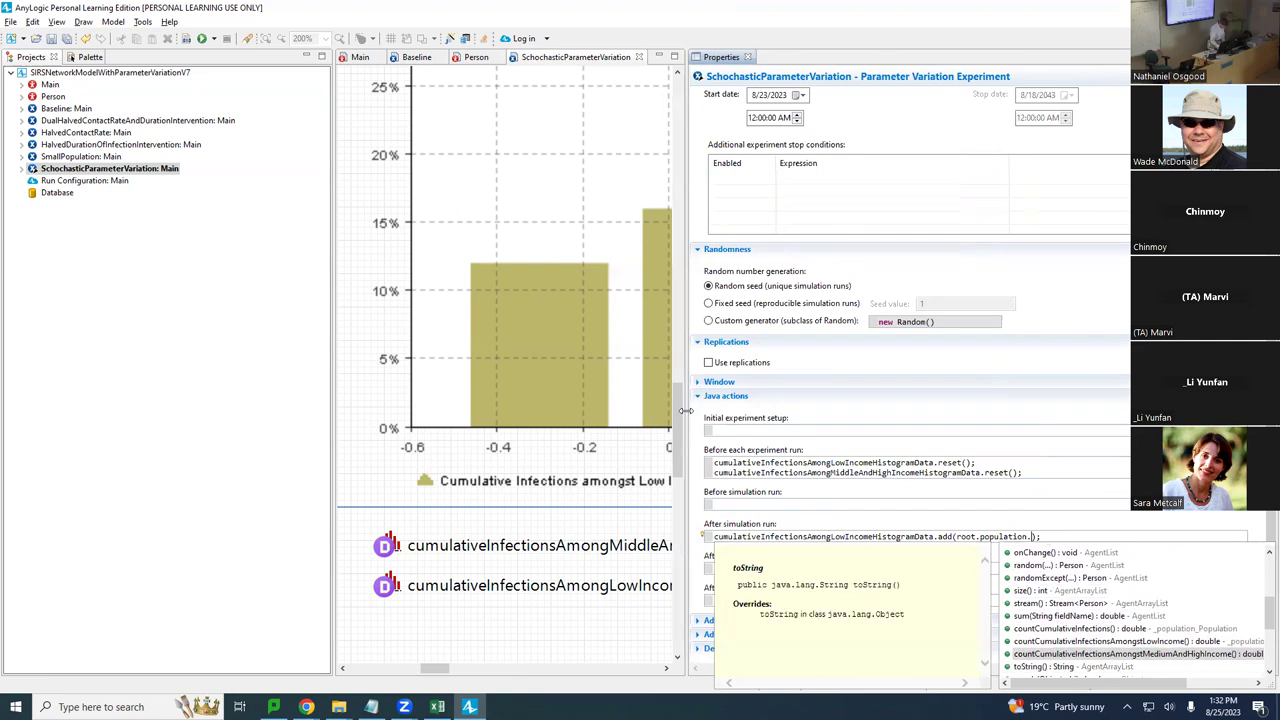
key("Up")
key("Up")
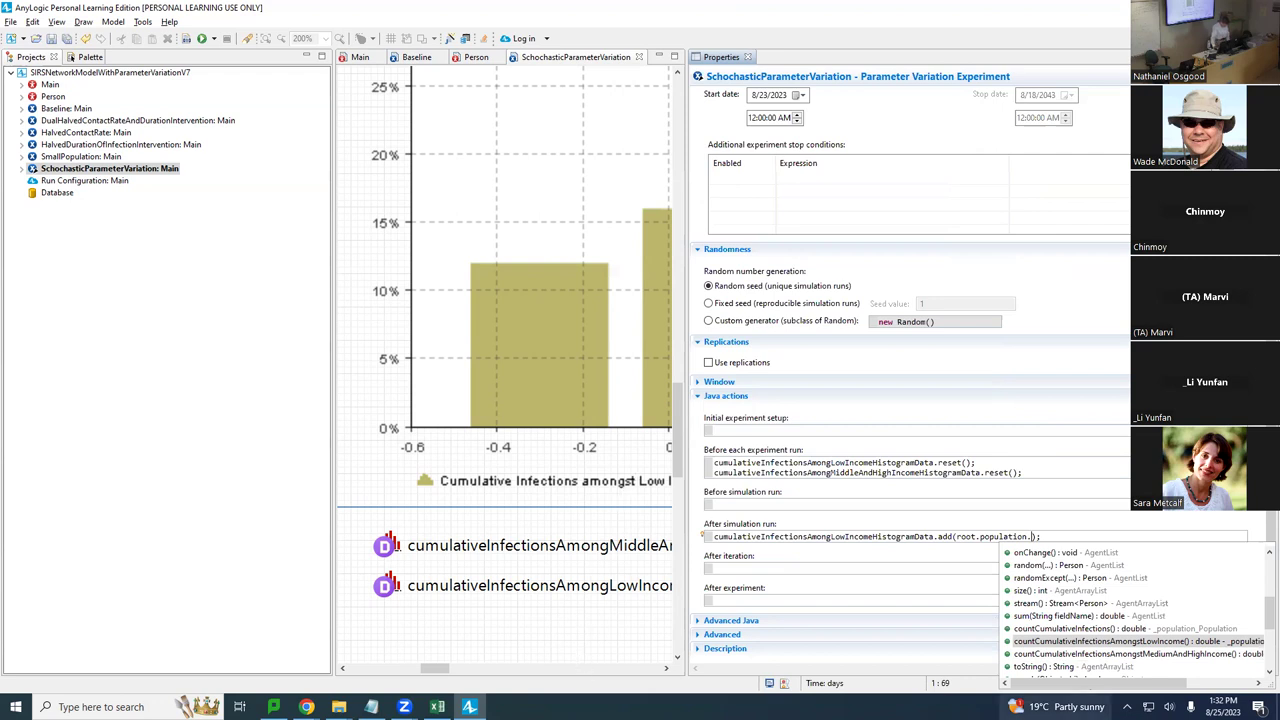
double_click(1092, 642)
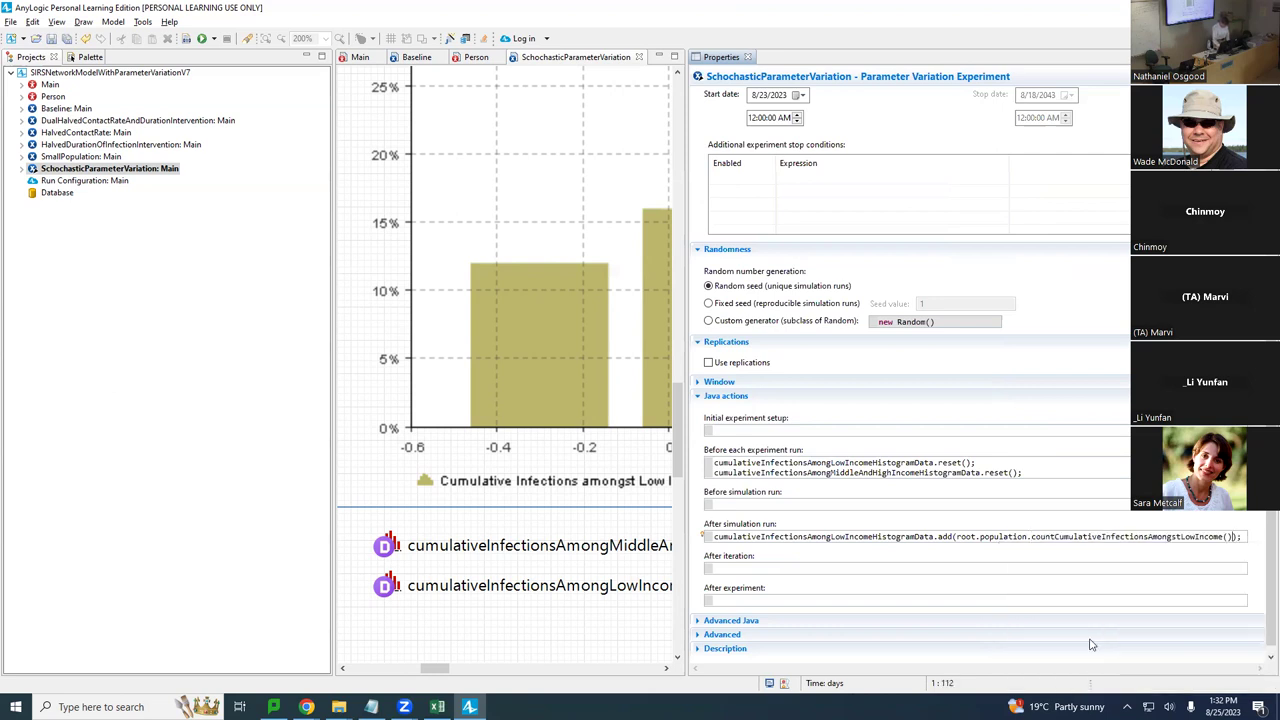
Add line 2: cumulativeInfectionsAmongMiddleAndHighIncomeHistogramData.add(root.population.countCumulativeInfectionsAmongstMediumAndHighIncome());.
key("Return")
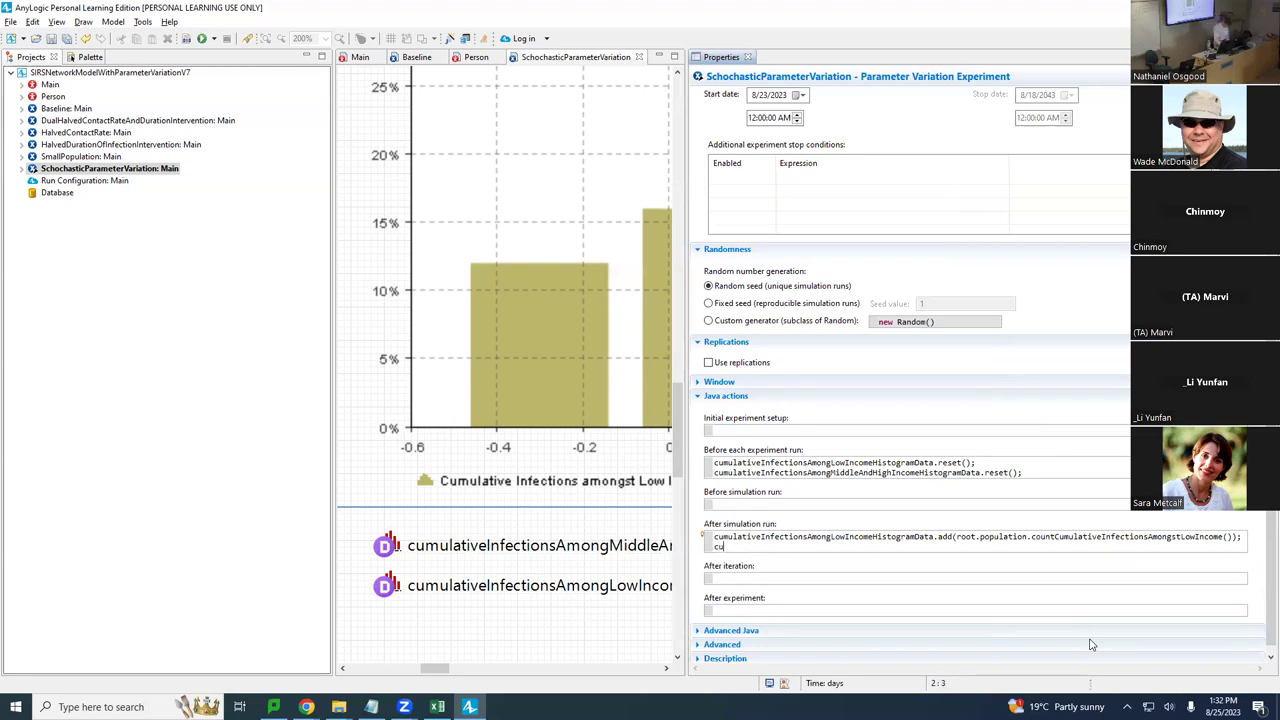
type("veIn")
key("ctrl+space")
key("Down")
key("Return")
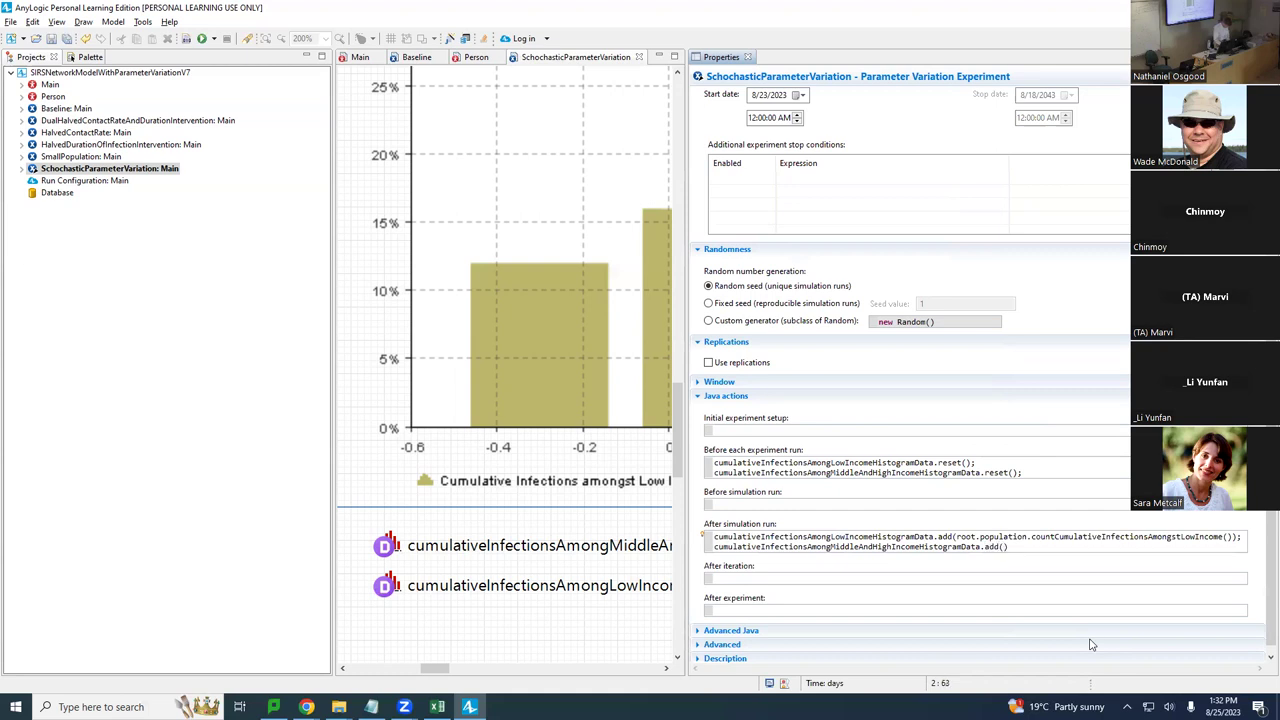
type(".add(root.population.count")
key("ctrl+space")
key("Down")
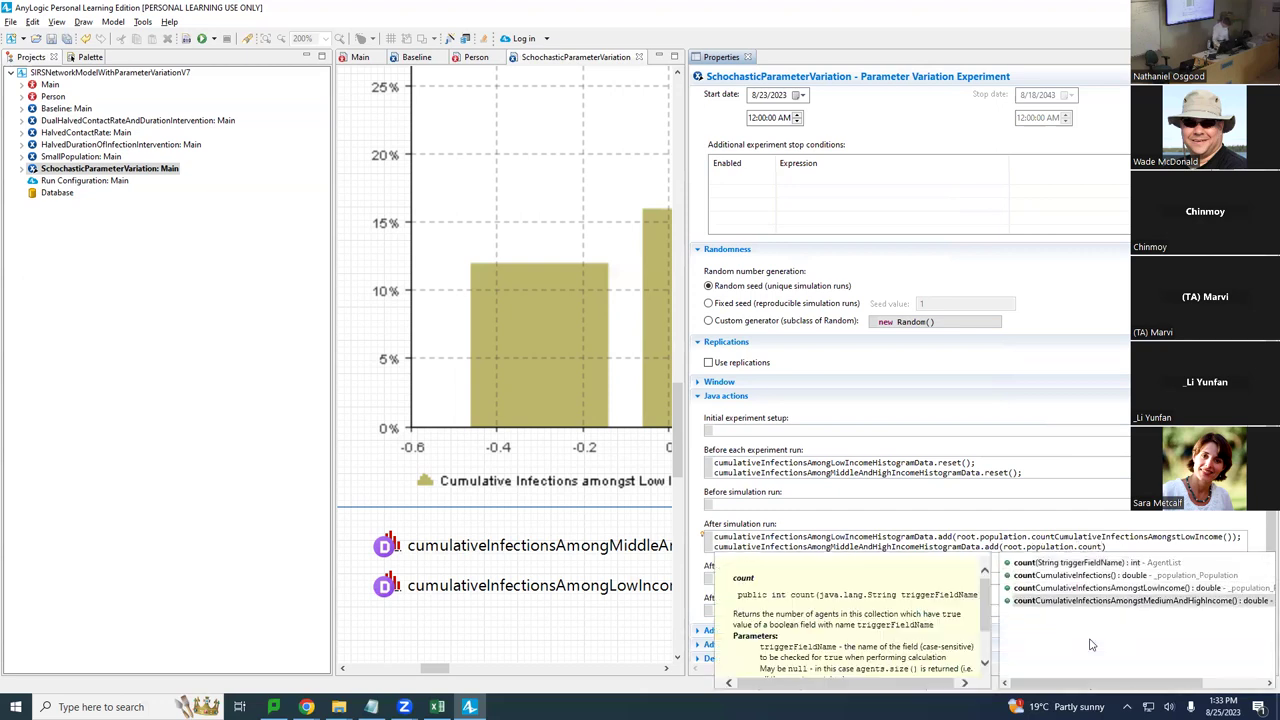
key("Return")
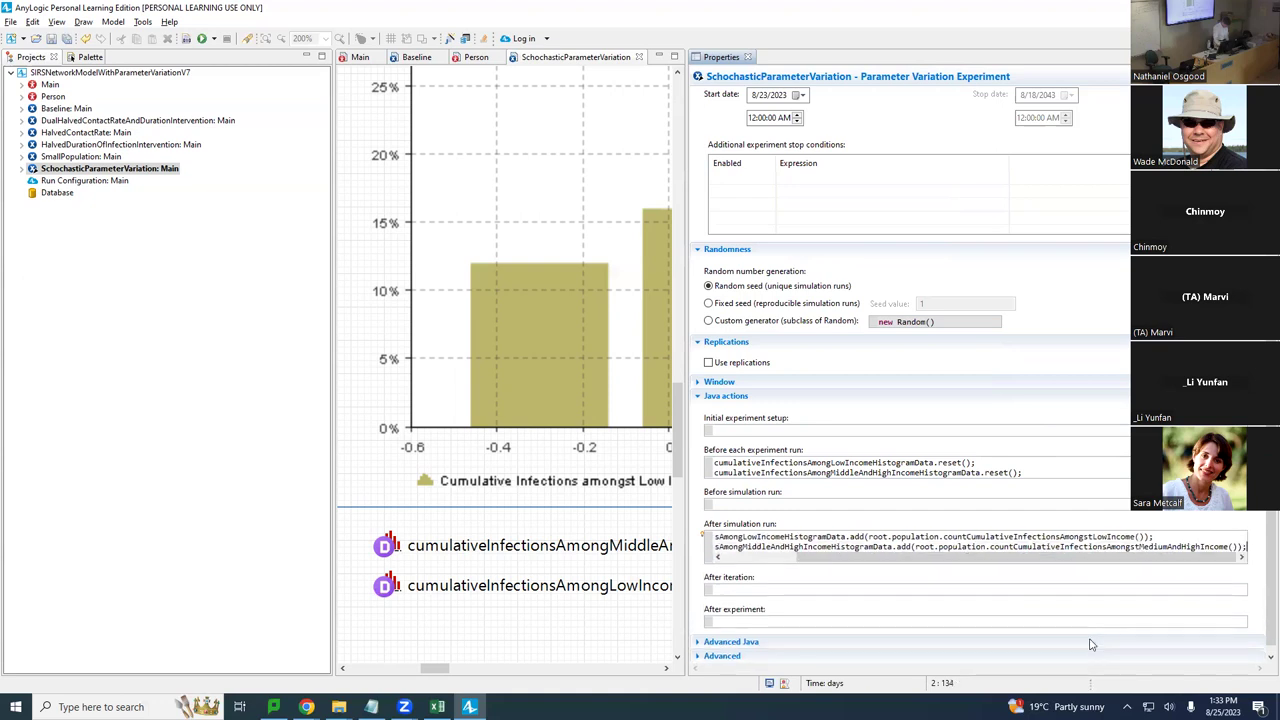
Remove the empty third line and review the two after-run code lines.
key("Return")
key("End")
key("Left")
key("Left")
key("Left")
key("Left")
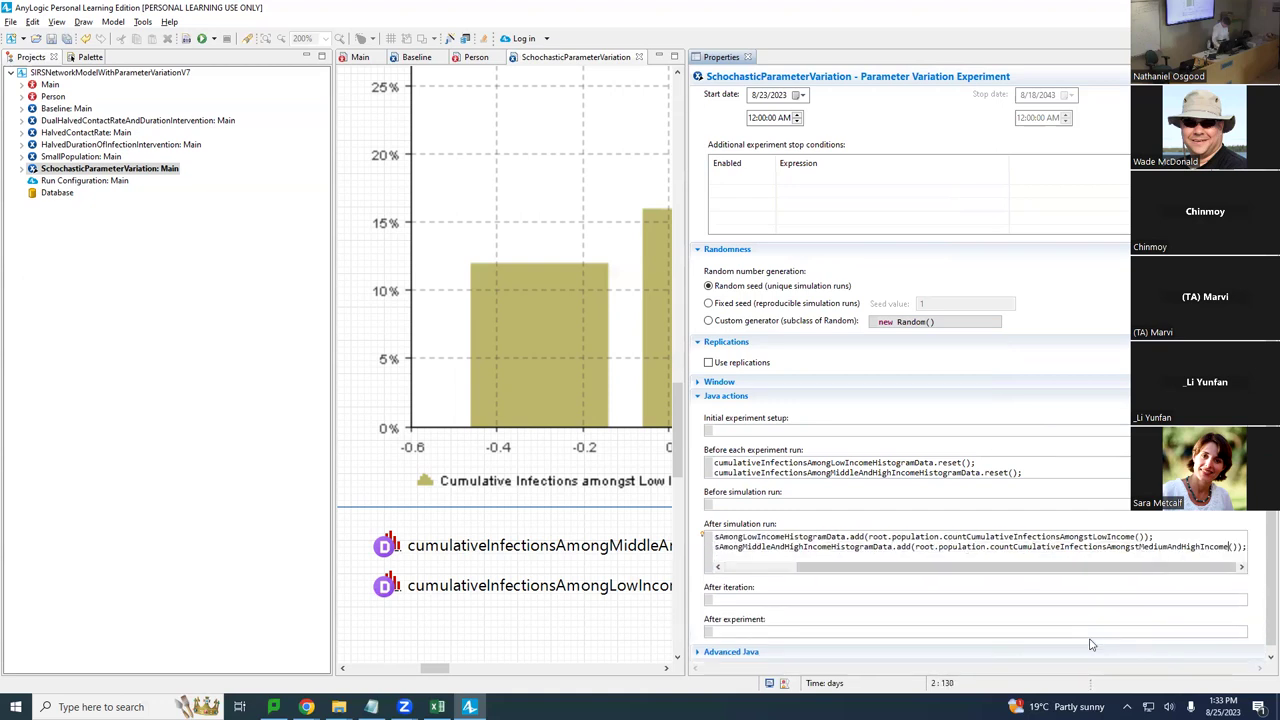
key("ctrl+shift+Left")
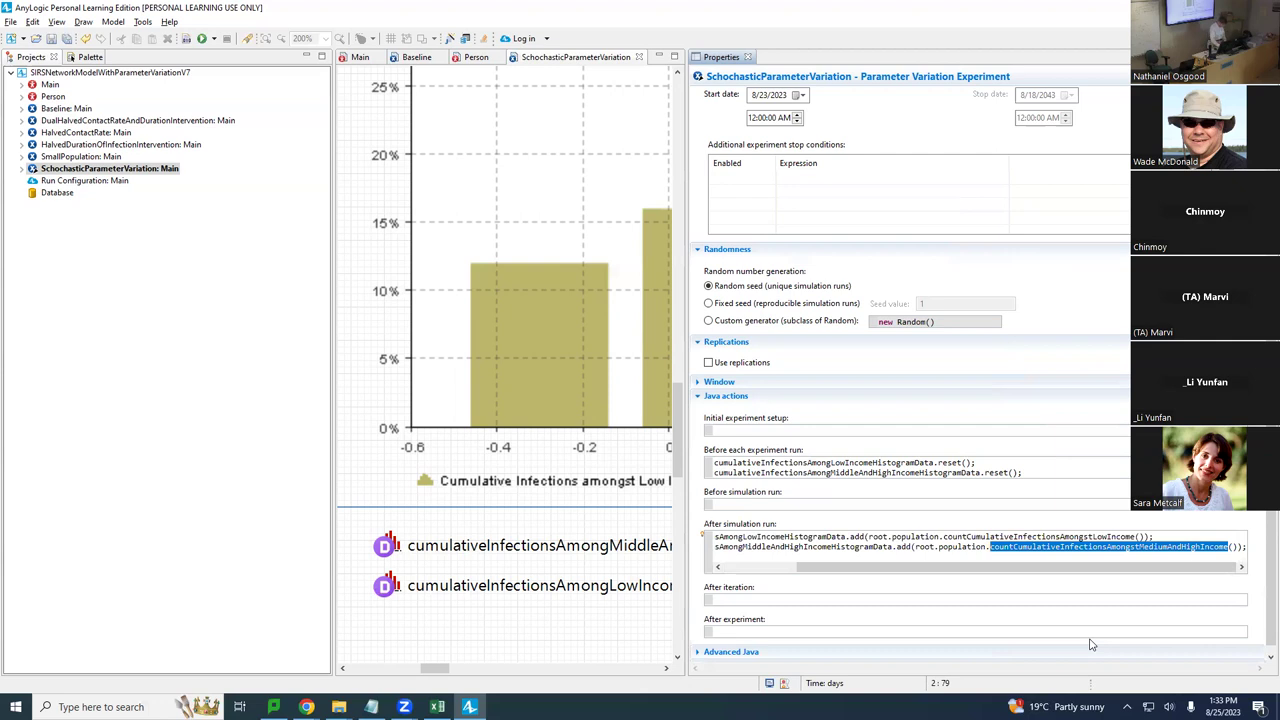
key("Down")
key("BackSpace")
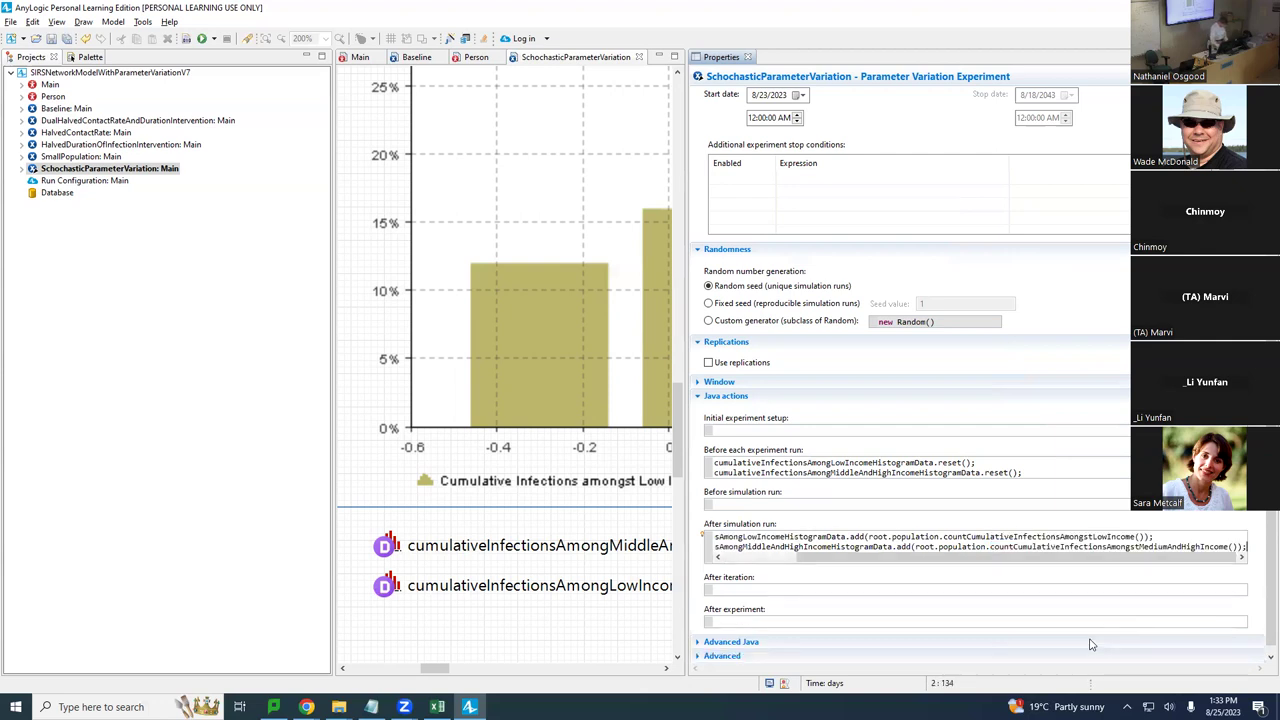
left_click(1092, 645)
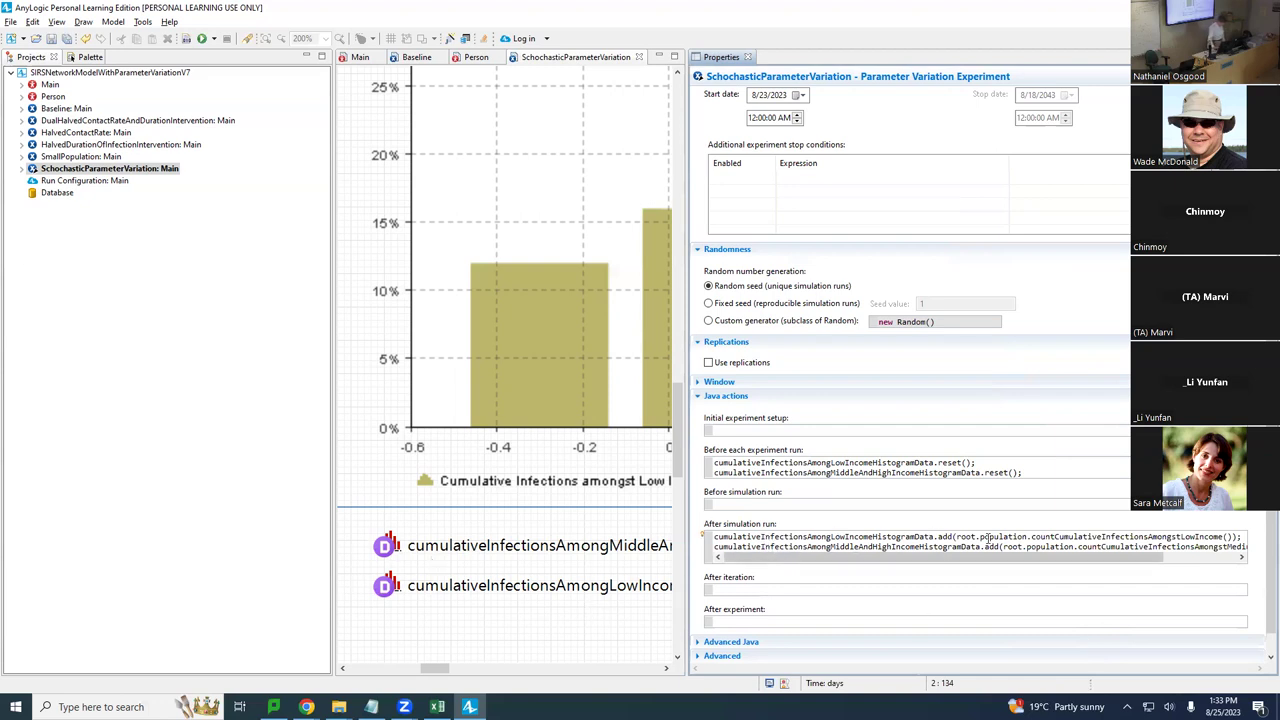
left_click_drag(955, 537, 1244, 530)
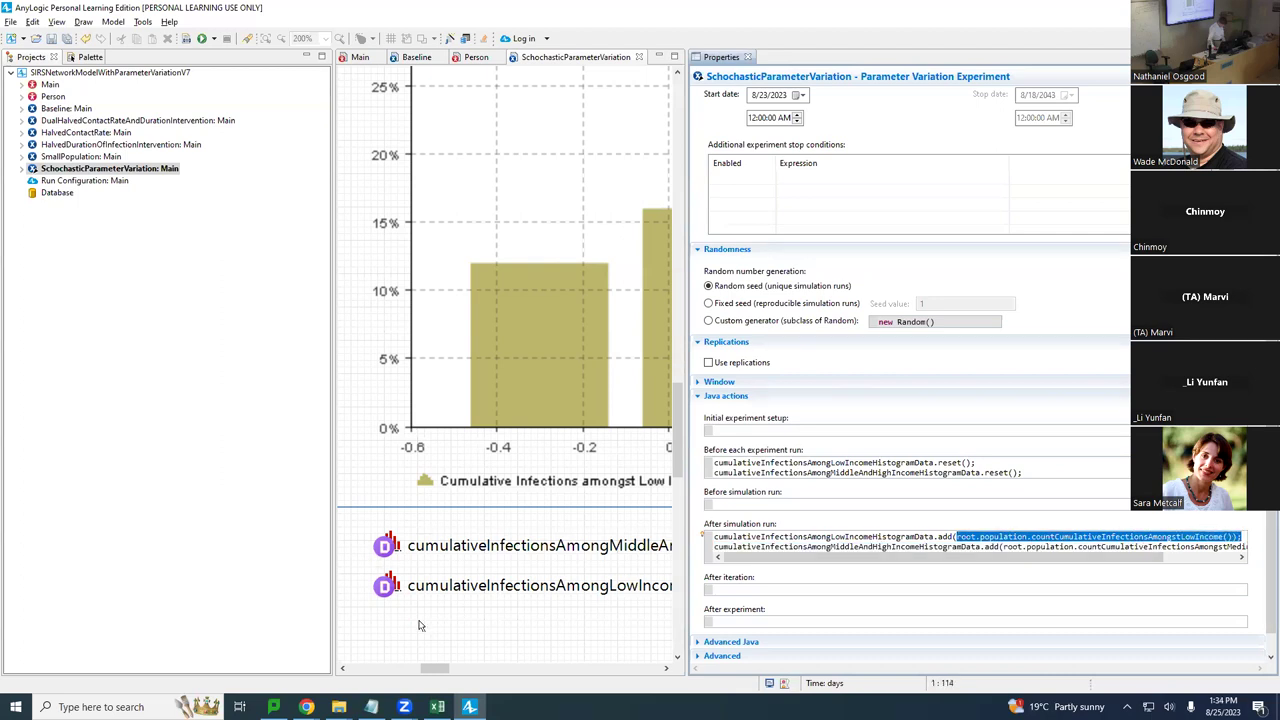
Rename the histogram chart from chart to cumulativeInfectionHistogram and save.
left_click(385, 587)
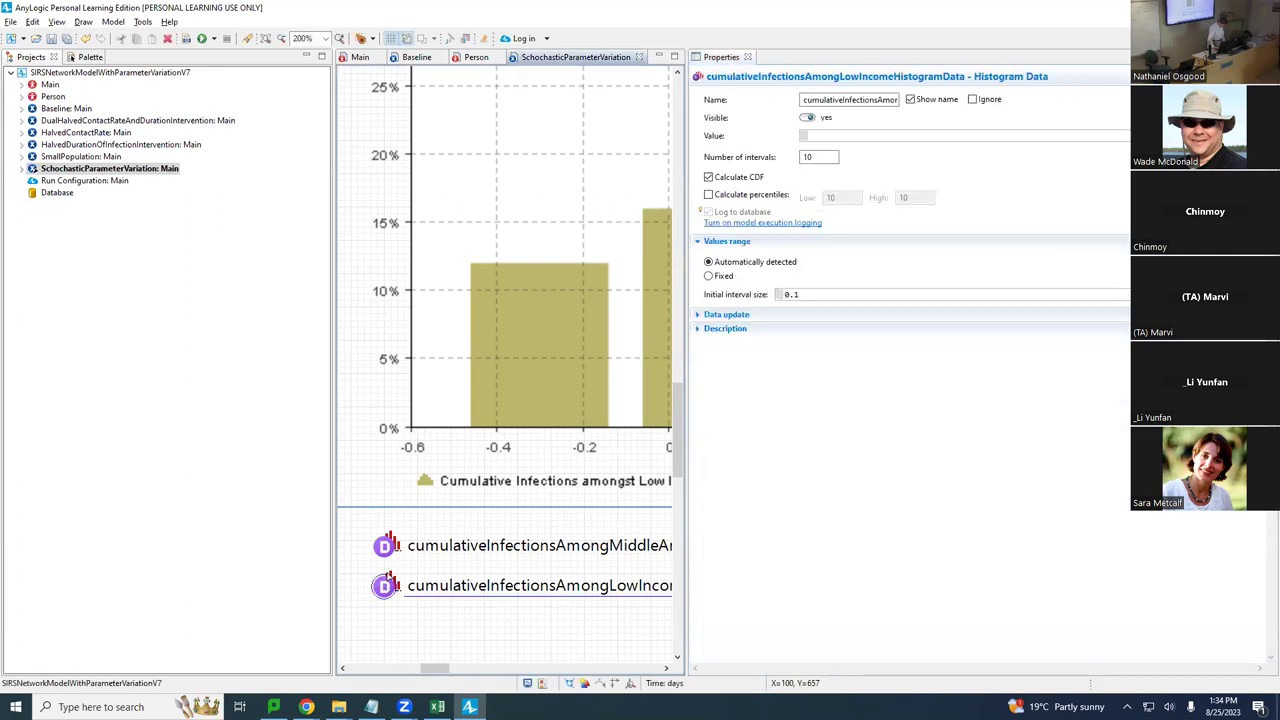
left_click(105, 169)
scroll(865, 551, "down", 8)
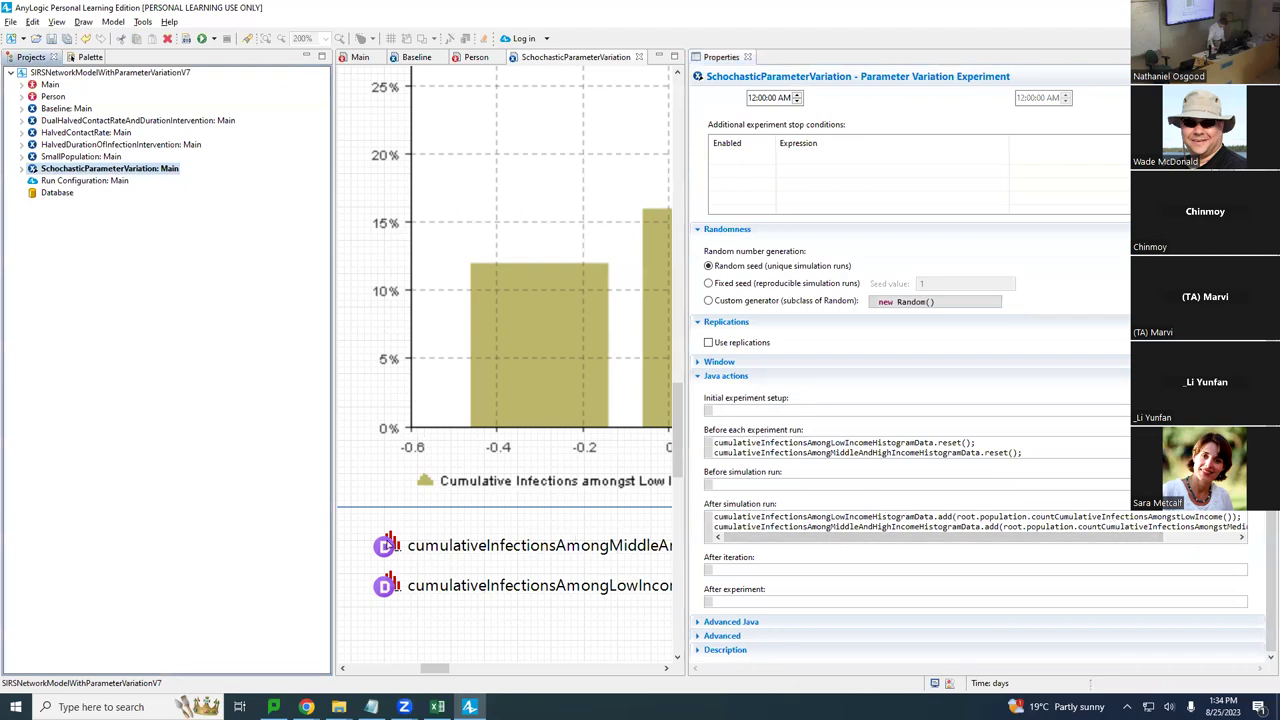
left_click(522, 333)
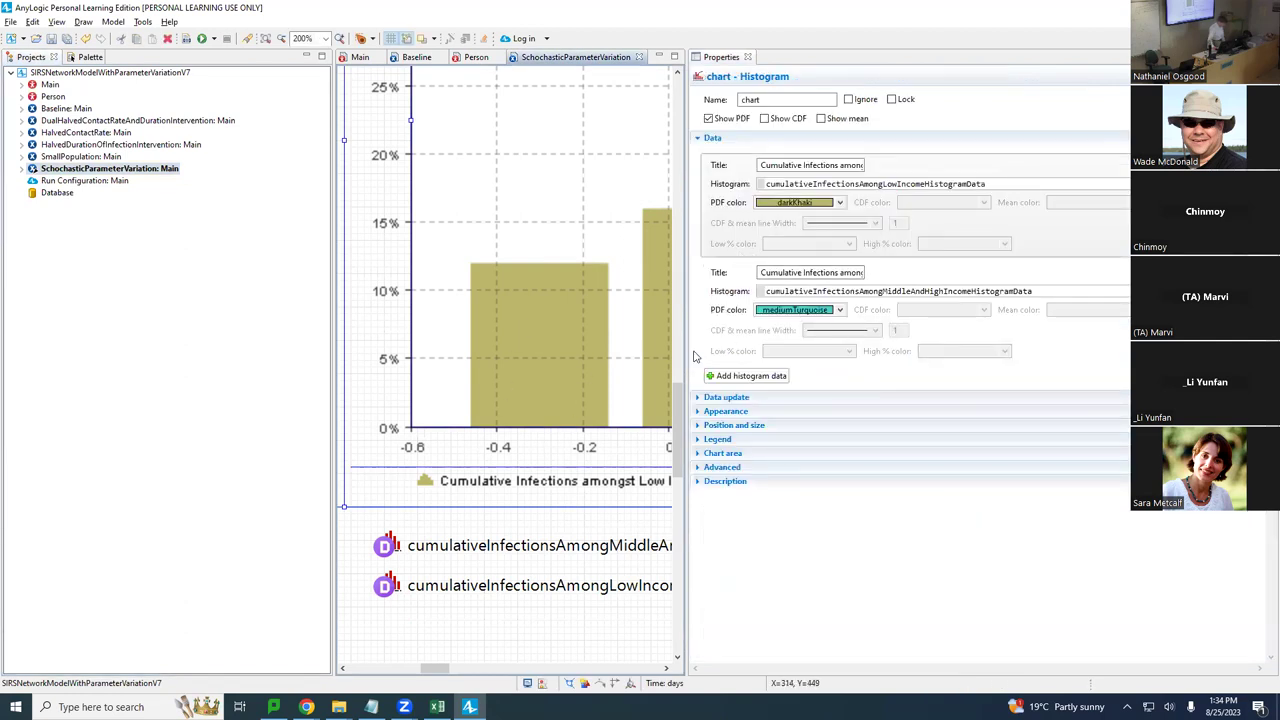
left_click(588, 82)
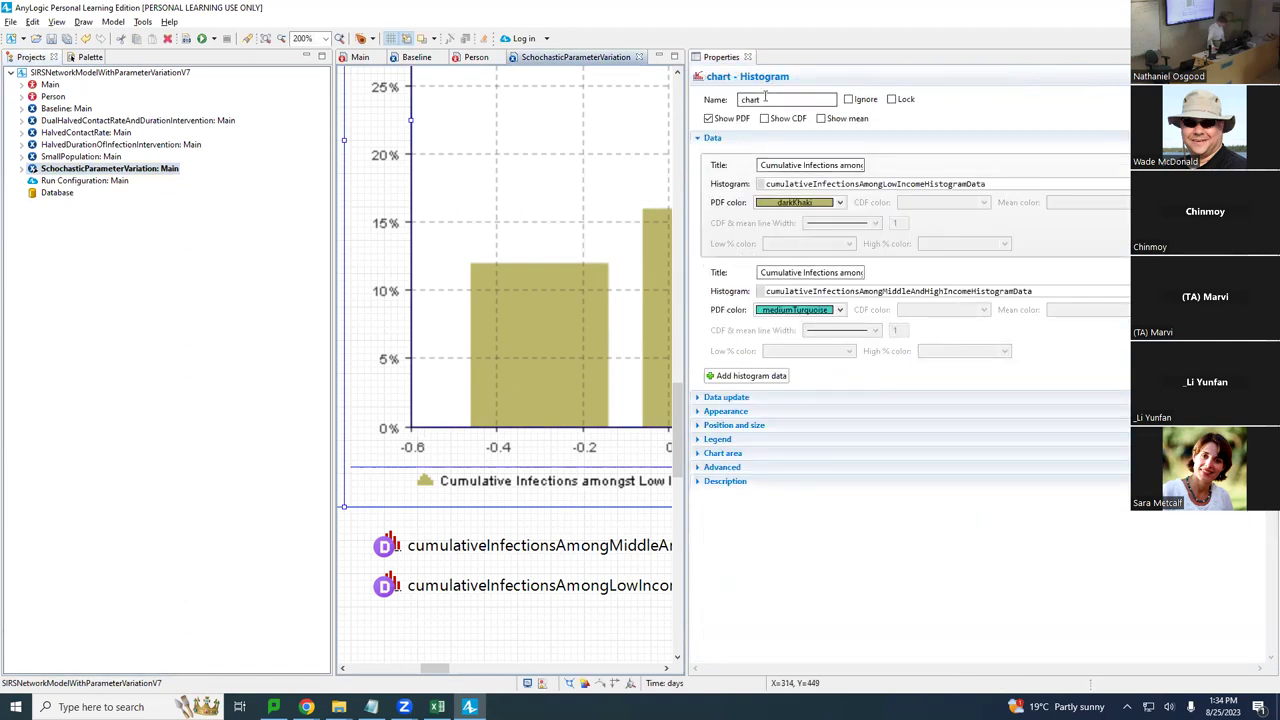
type("cumulativeInfection")
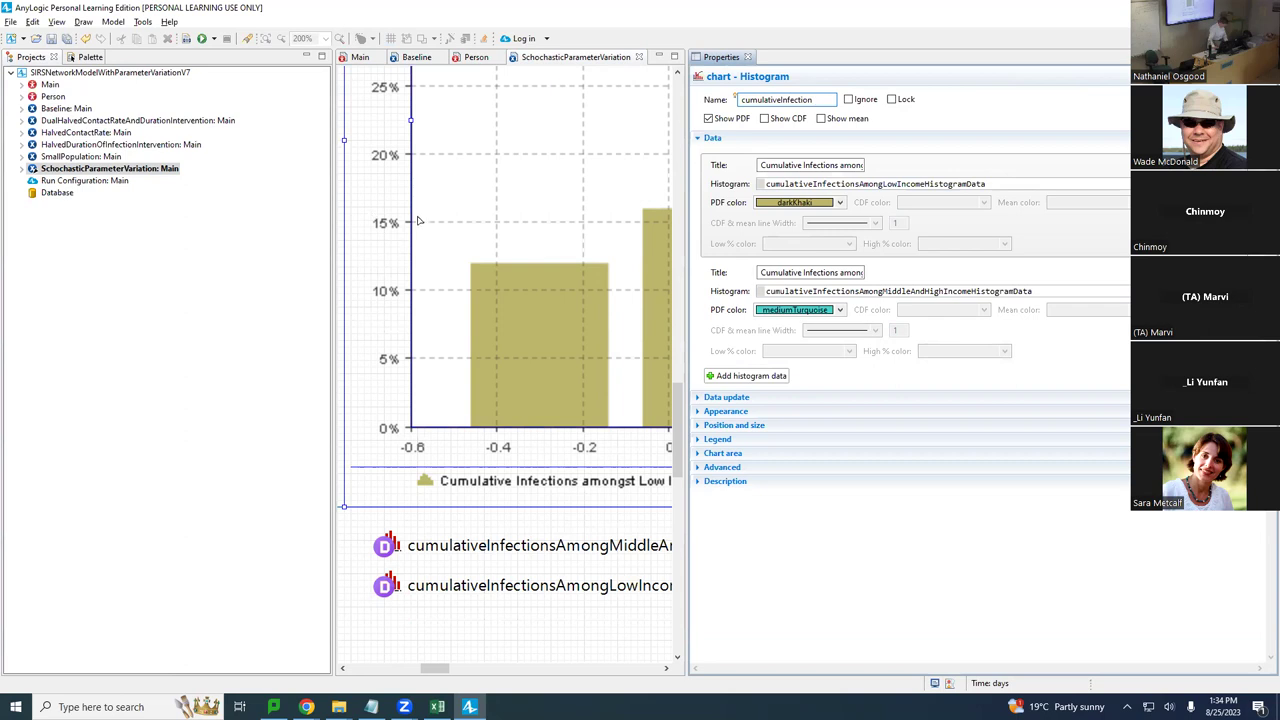
type("Histogram")
key("ctrl+s")
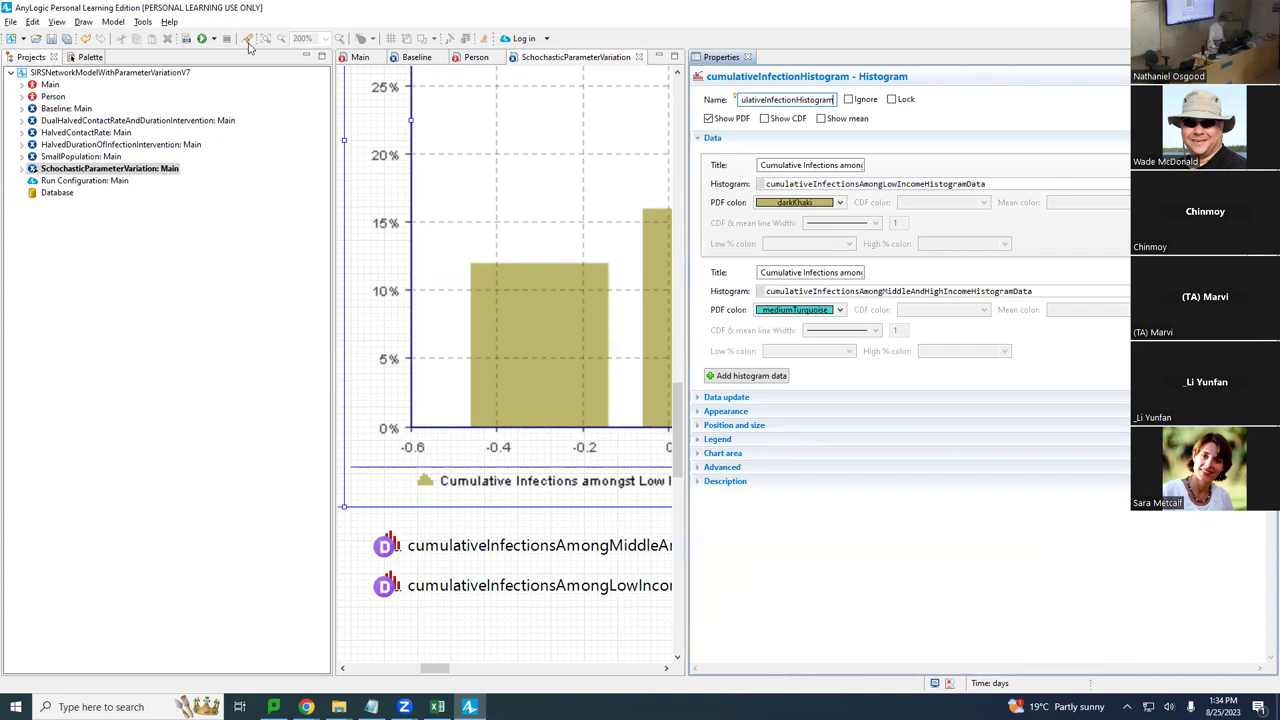
Build the model, run SchochasticParameterVariation, and return to its 100-run settings.
left_click(186, 38)
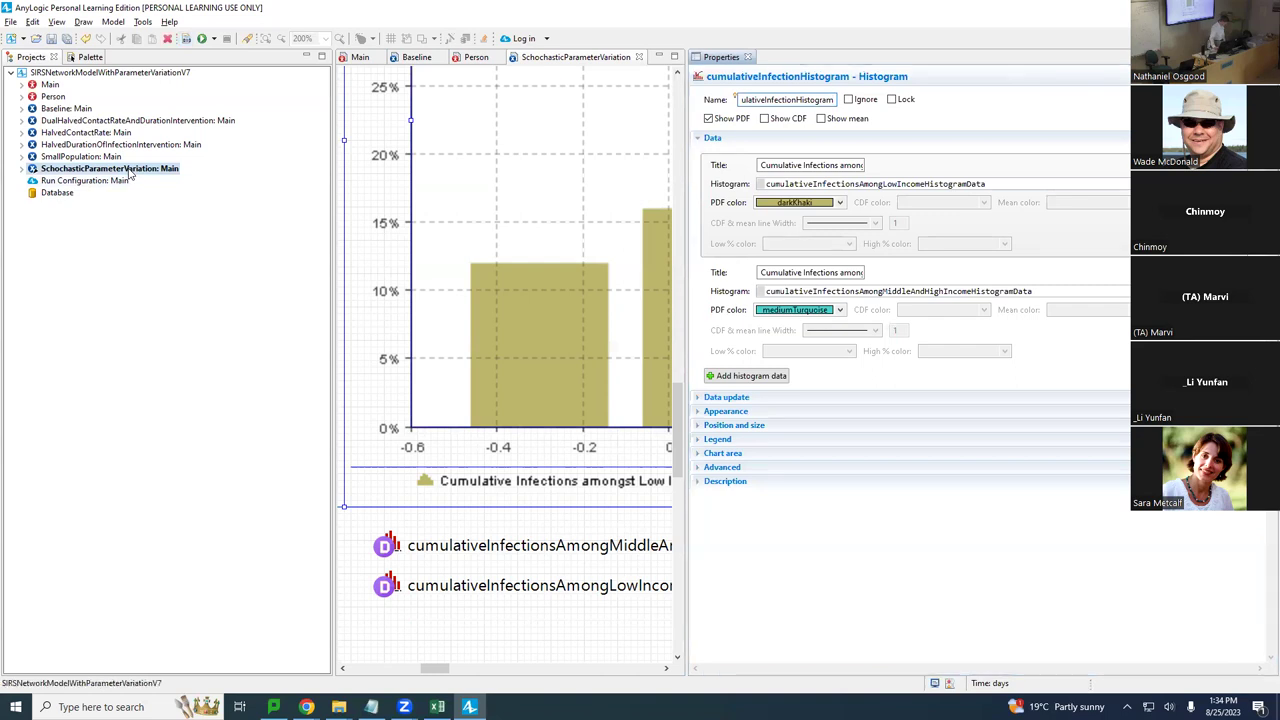
right_click(128, 171)
left_click(186, 371)
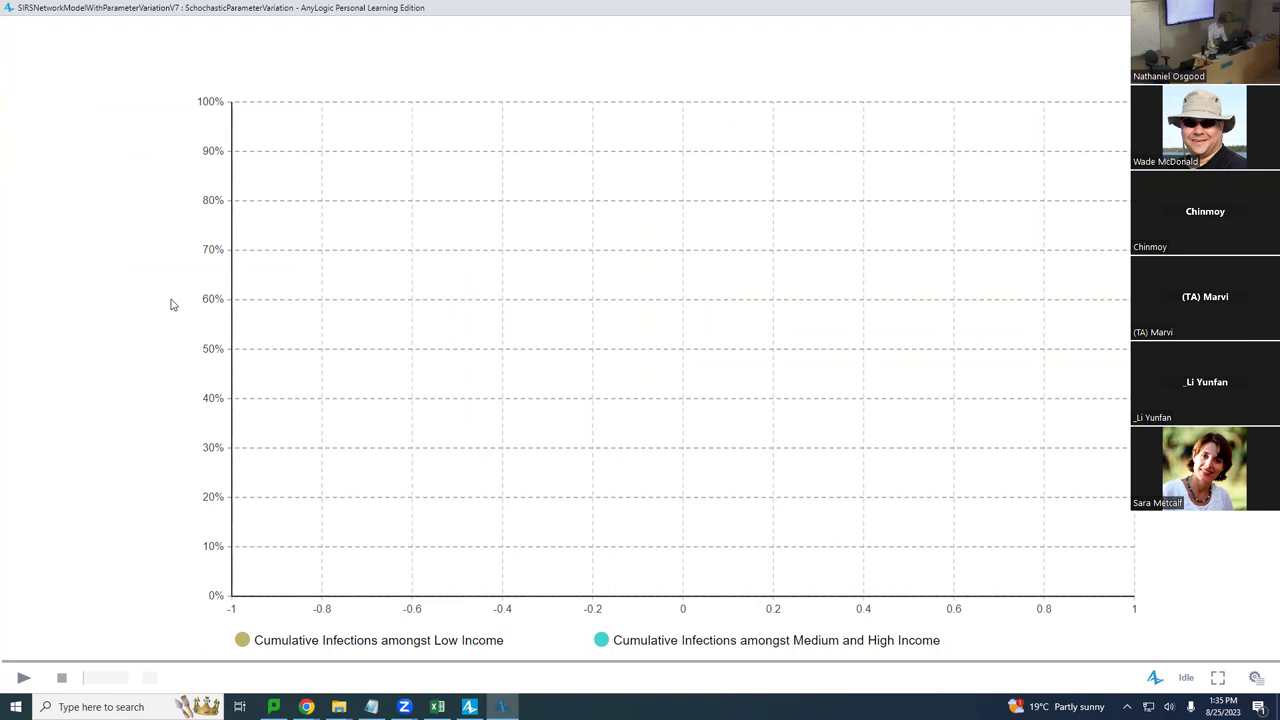
key("alt+Tab")
double_click(813, 229)
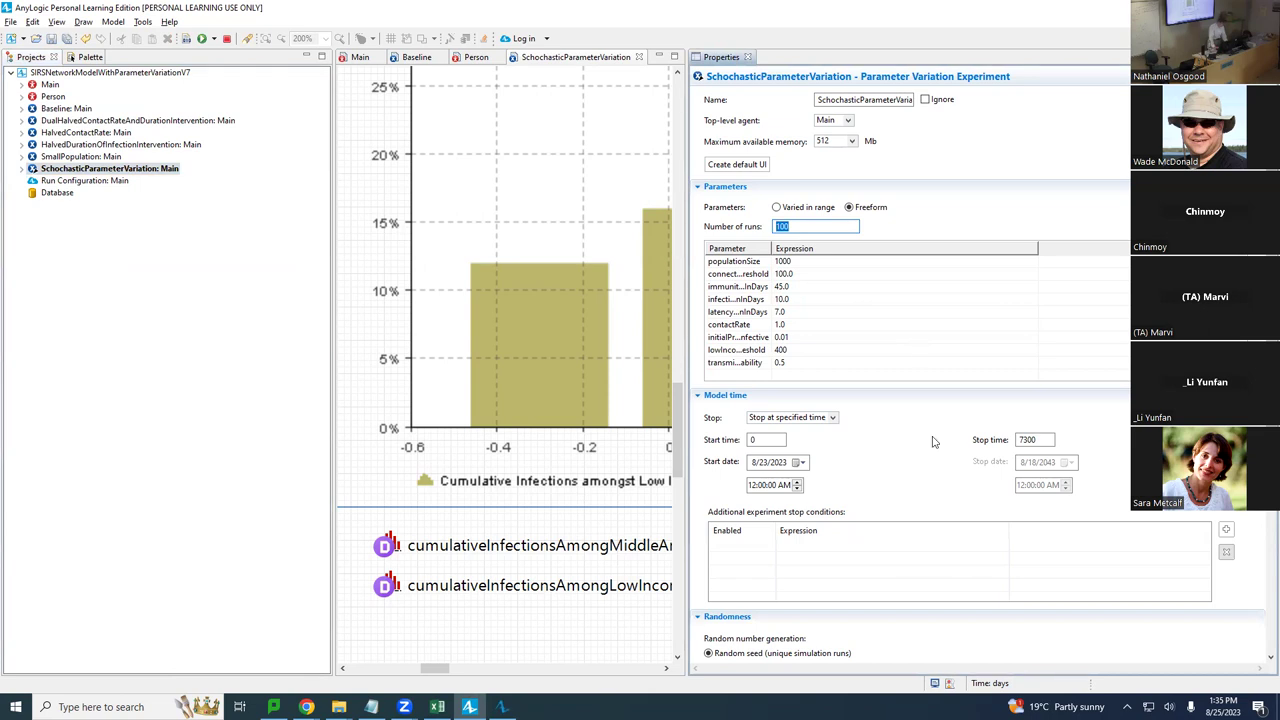
Review the after-run code, then start the experiment from its run window.
scroll(940, 455, "down", 6)
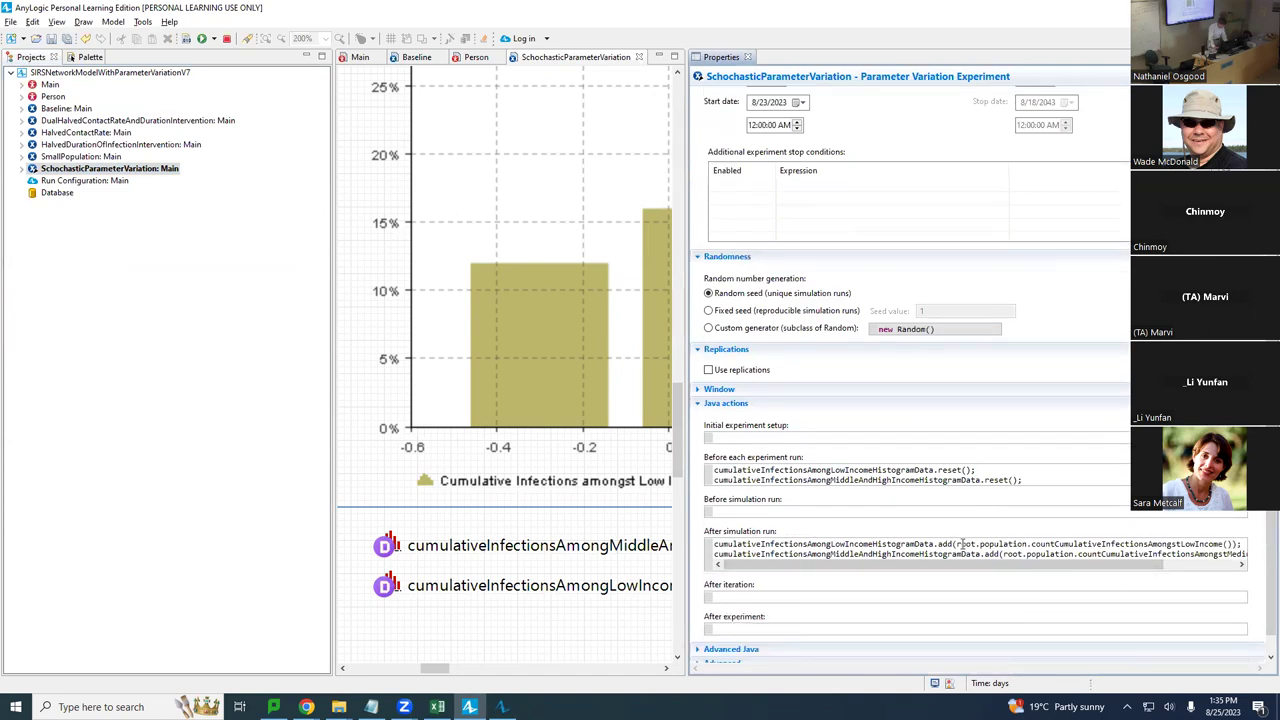
left_click_drag(954, 545, 1242, 543)
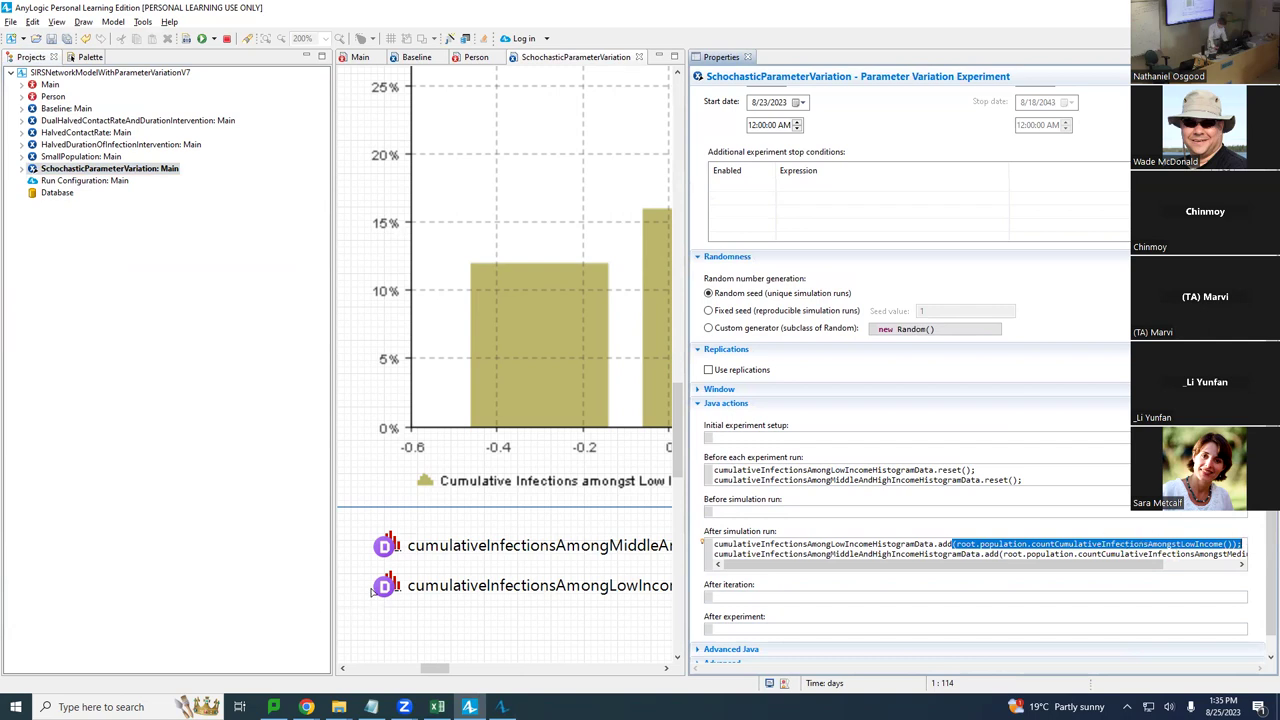
left_click(1001, 554)
left_click_drag(1215, 553, 1240, 554)
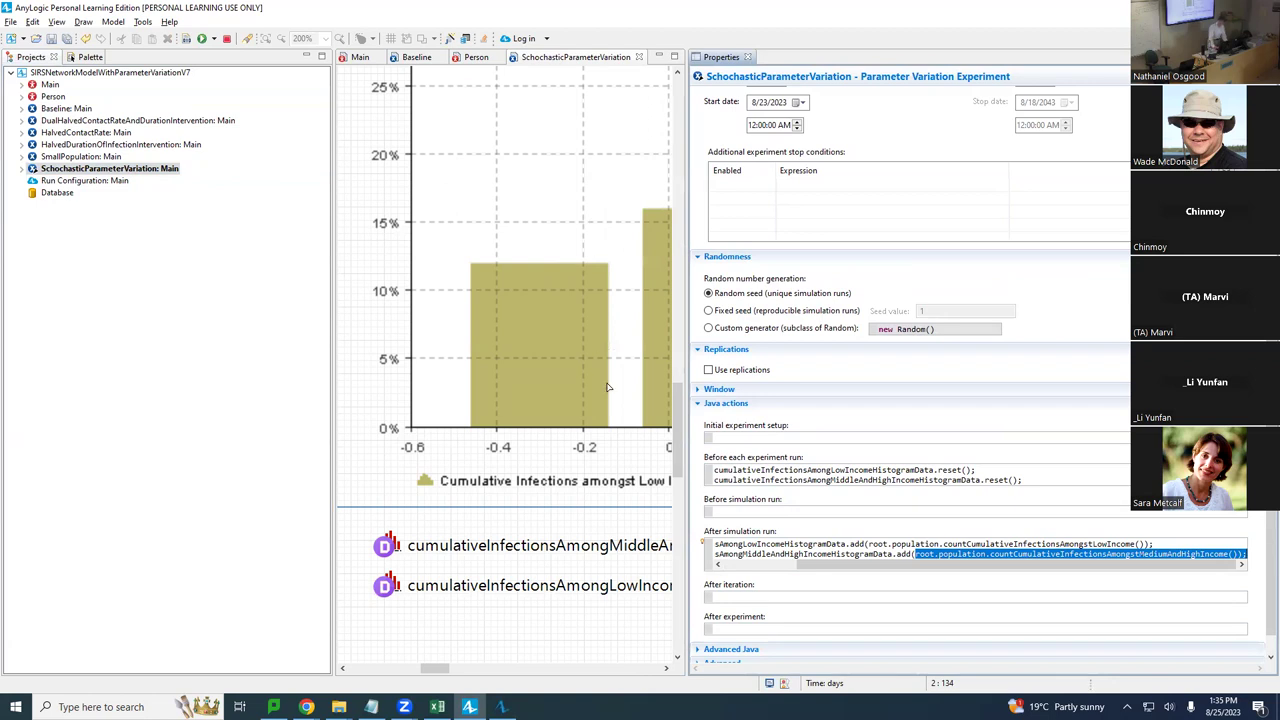
key("F5")
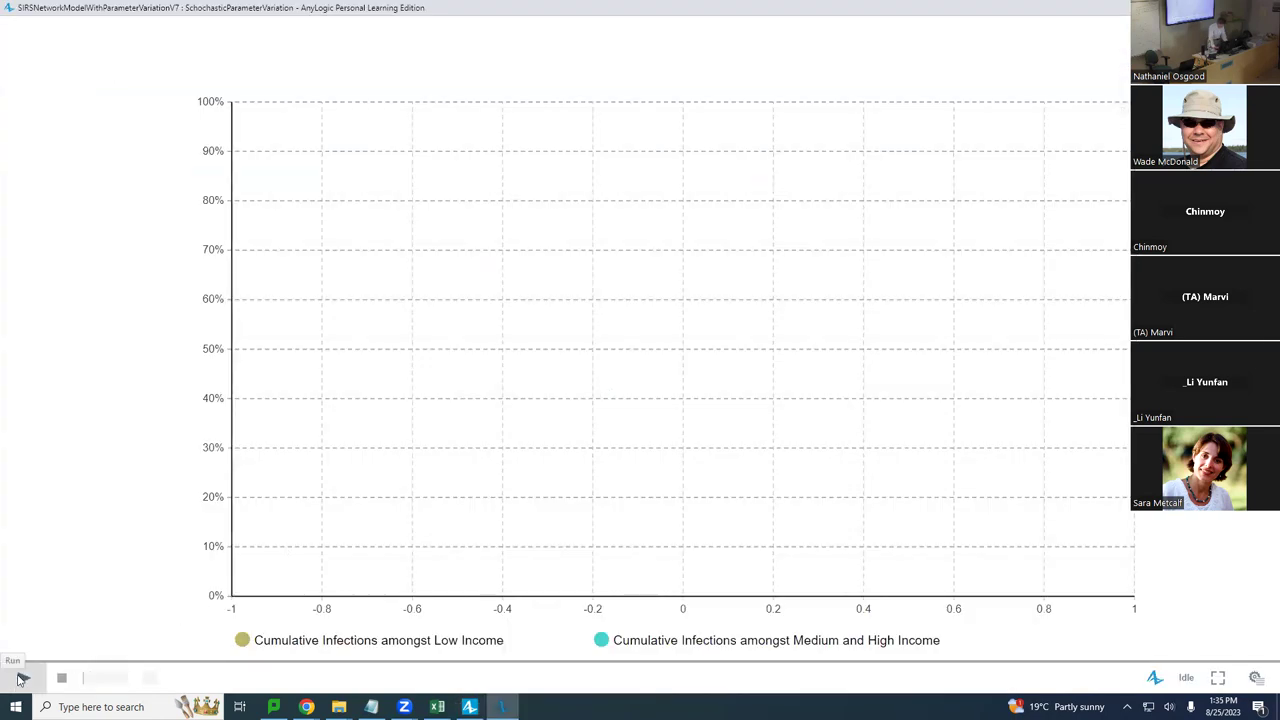
left_click(22, 679)
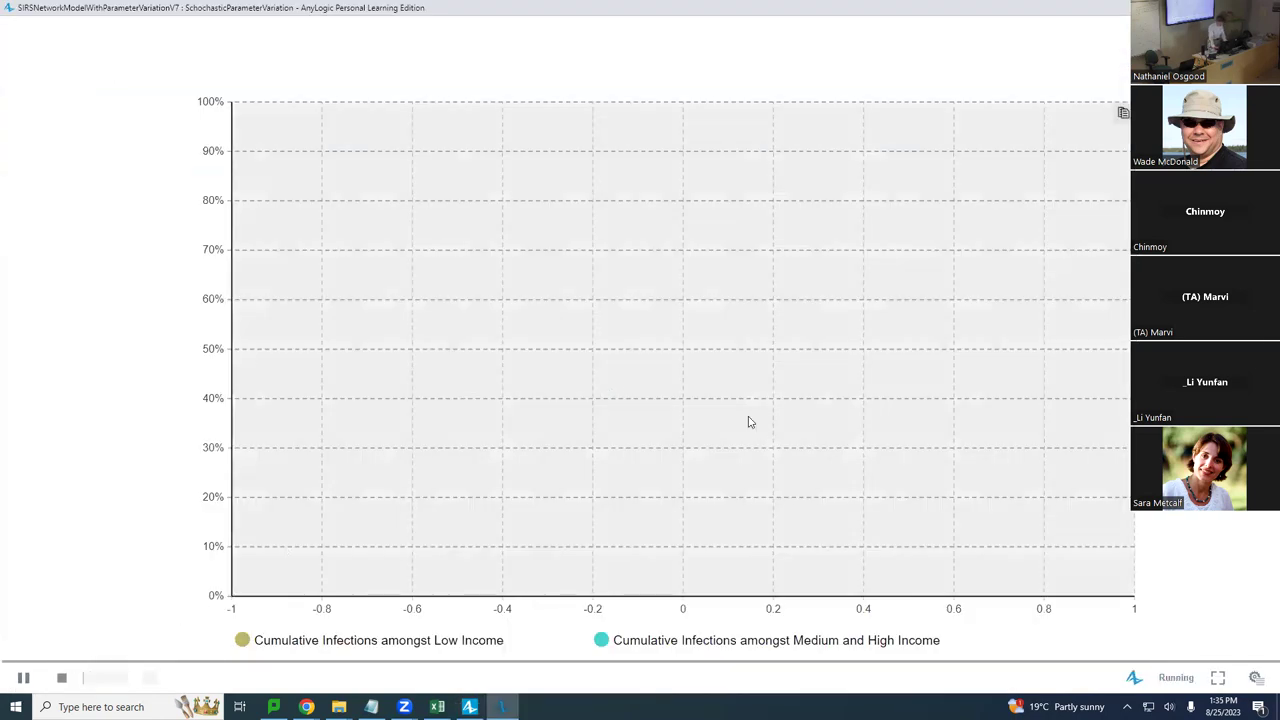
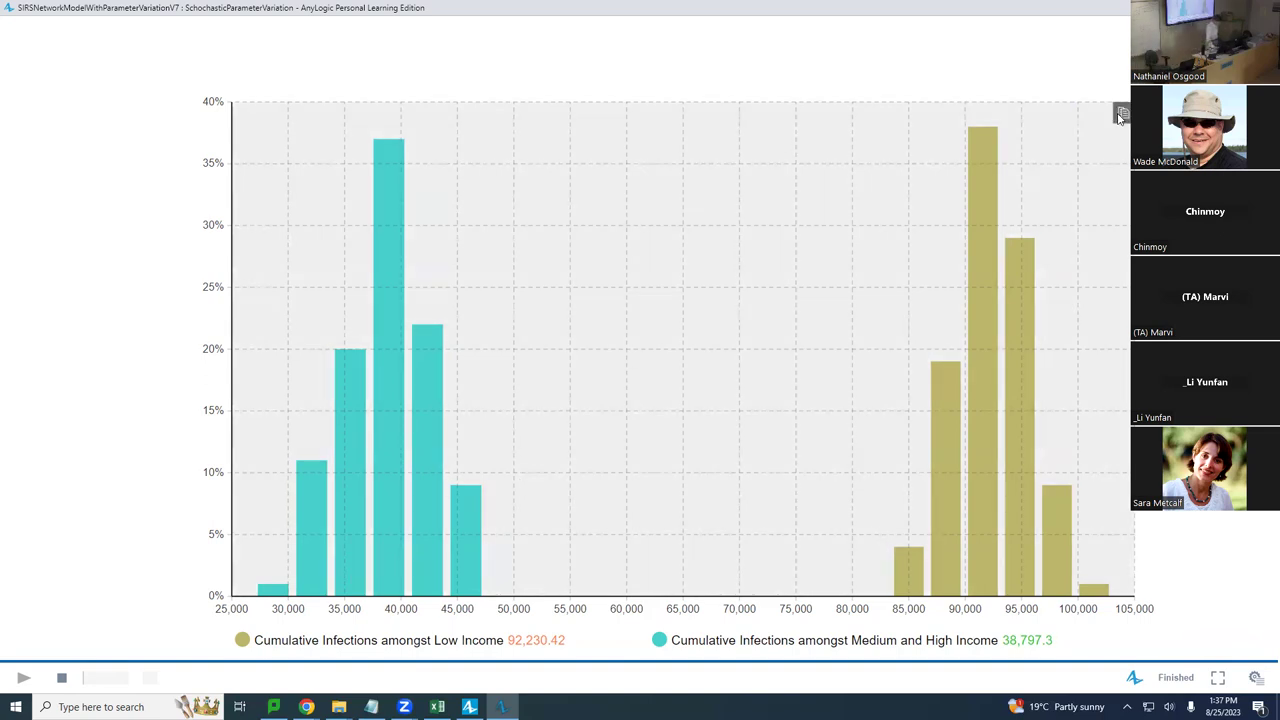
Copy the infection histogram's data from the chart and switch to the Book1 Excel workbook.
left_click(1121, 116)
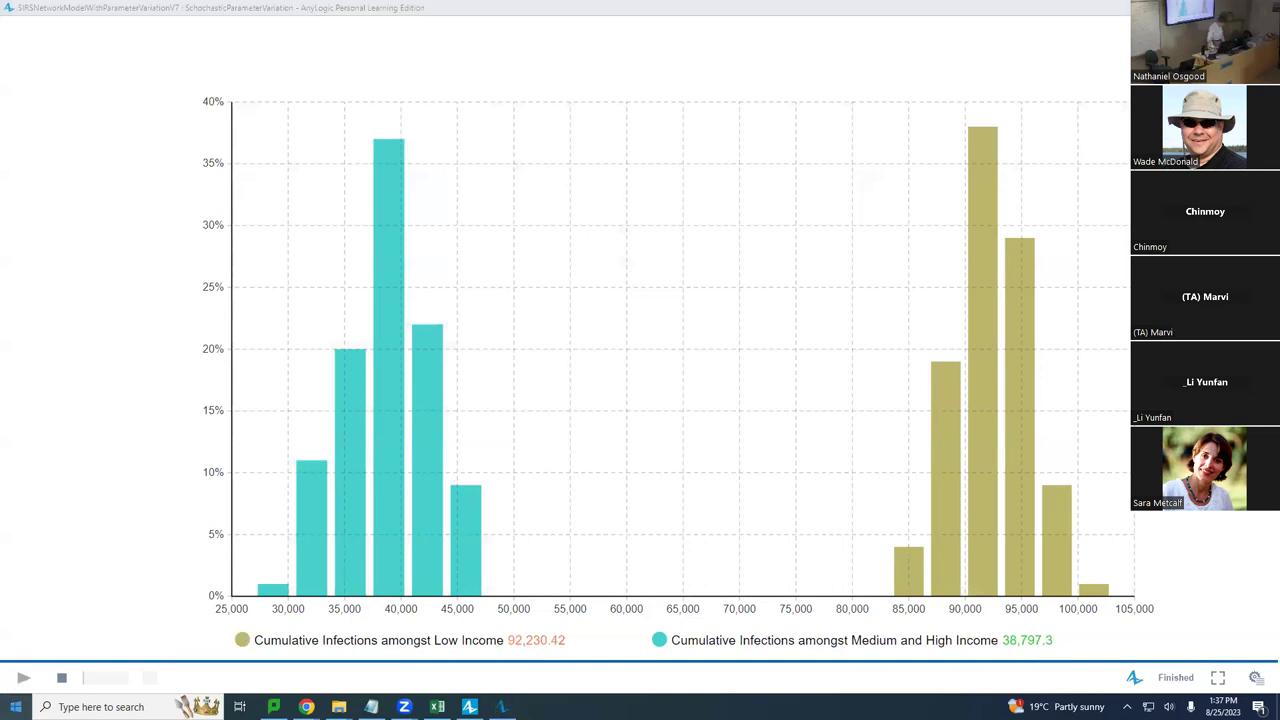
key("super")
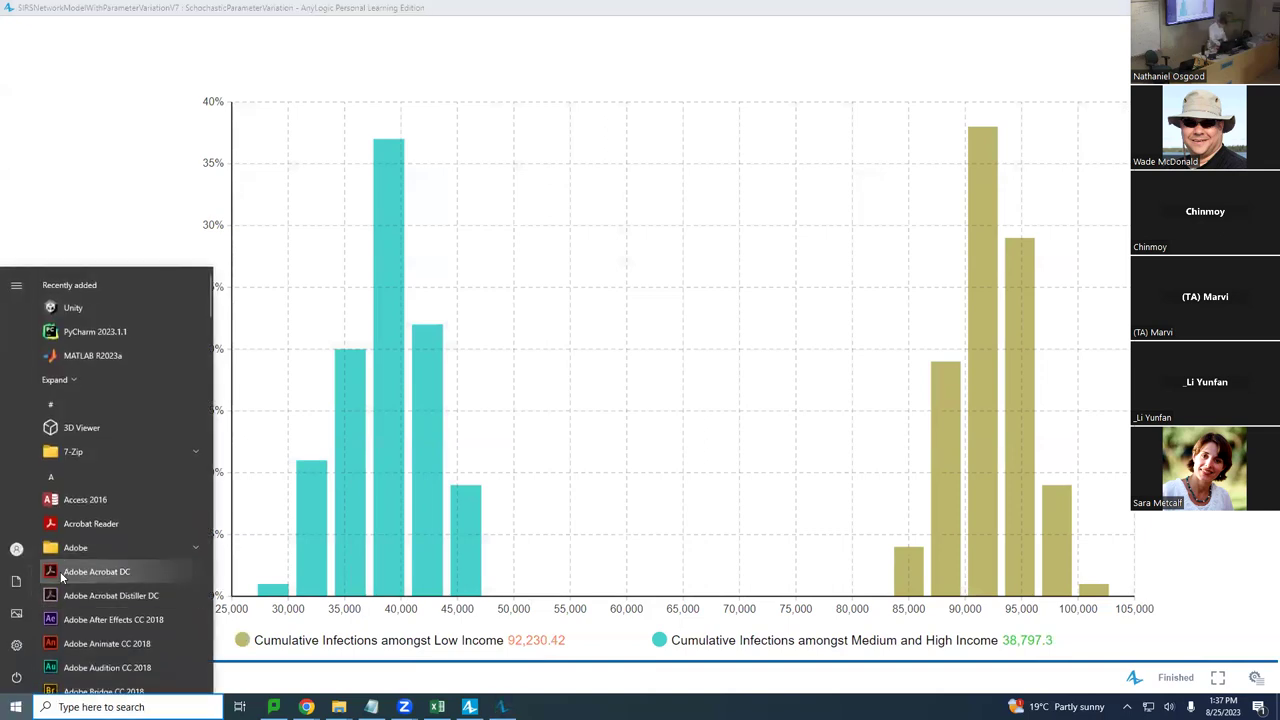
key("Escape")
key("alt+Tab")
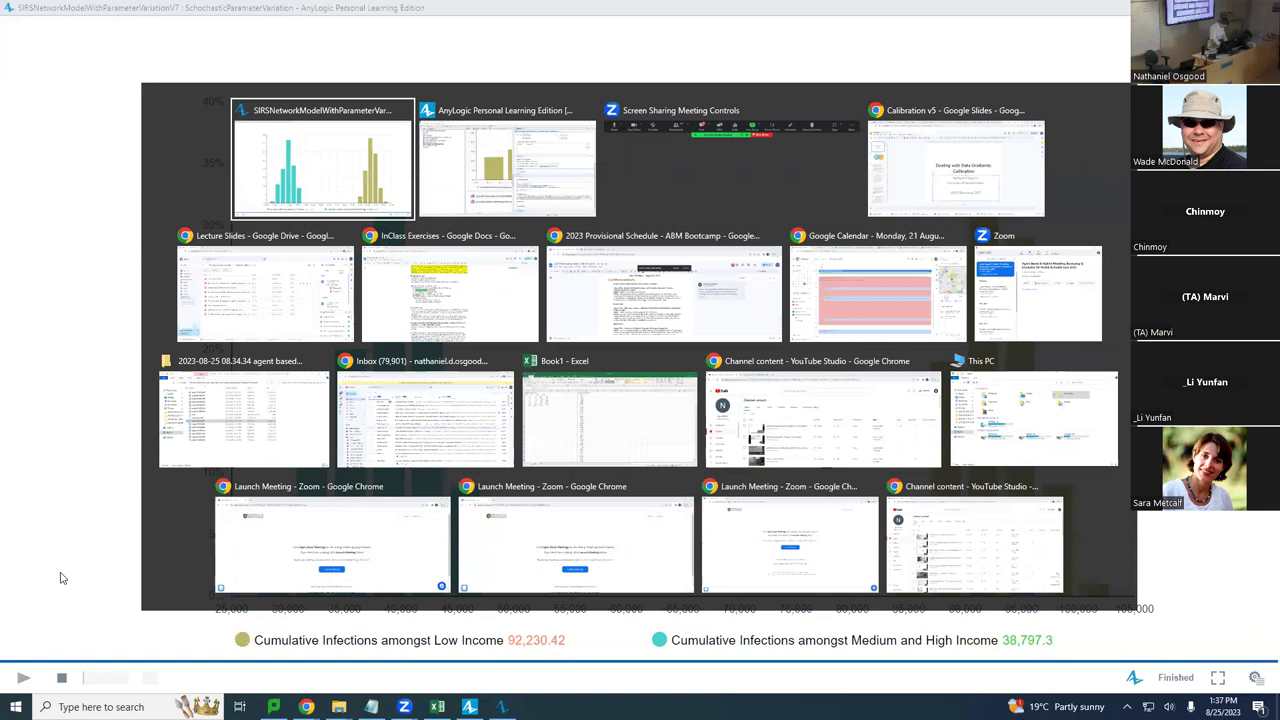
key("Tab")
key("Tab")
key("Tab")
key("Tab")
key("Tab")
key("Tab")
key("Tab")
key("Tab")
key("Tab")
key("Tab")
key("Tab")
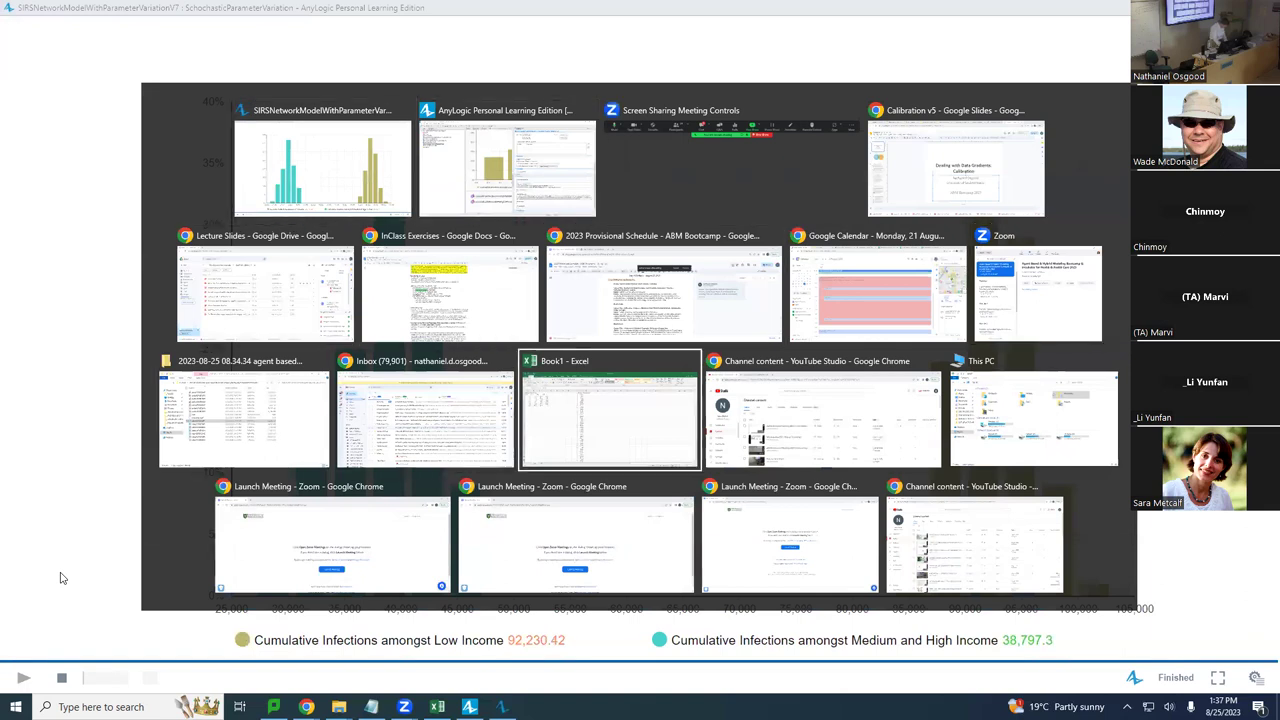
scroll(74, 616, "down", 1)
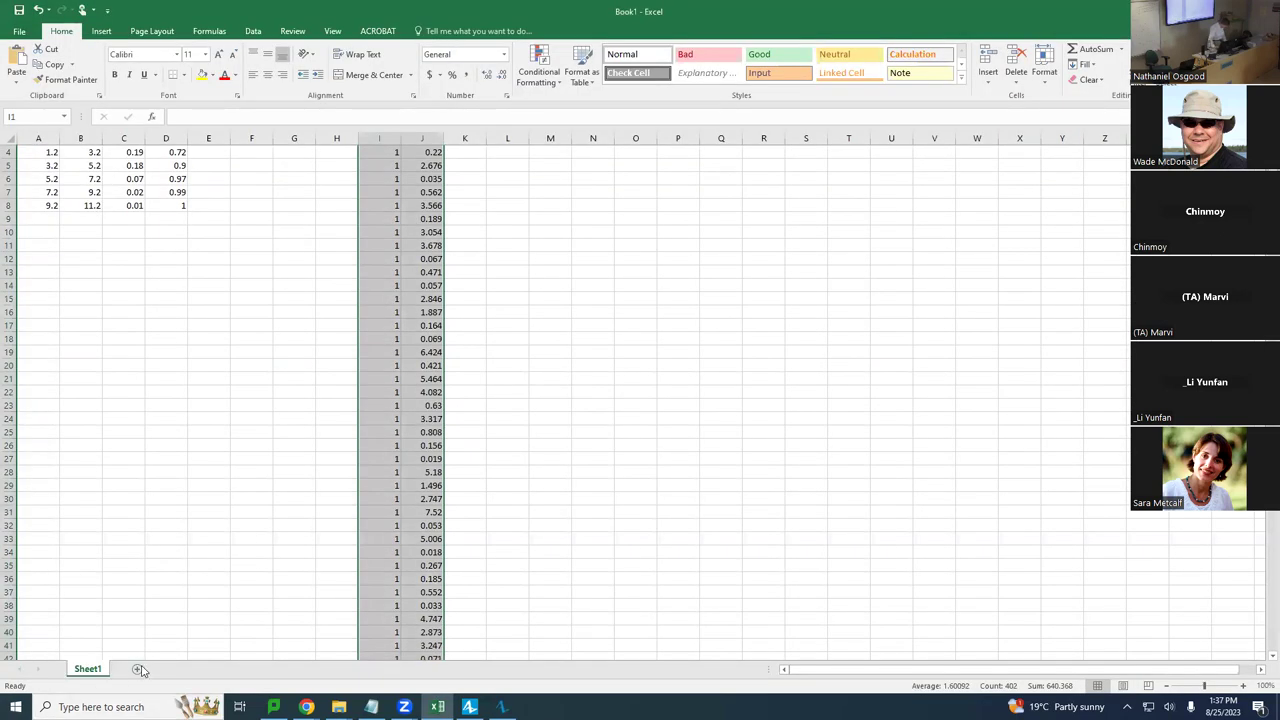
Add Sheet2 and paste both income-group PDF/CDF histogram tables at A1.
left_click(173, 669)
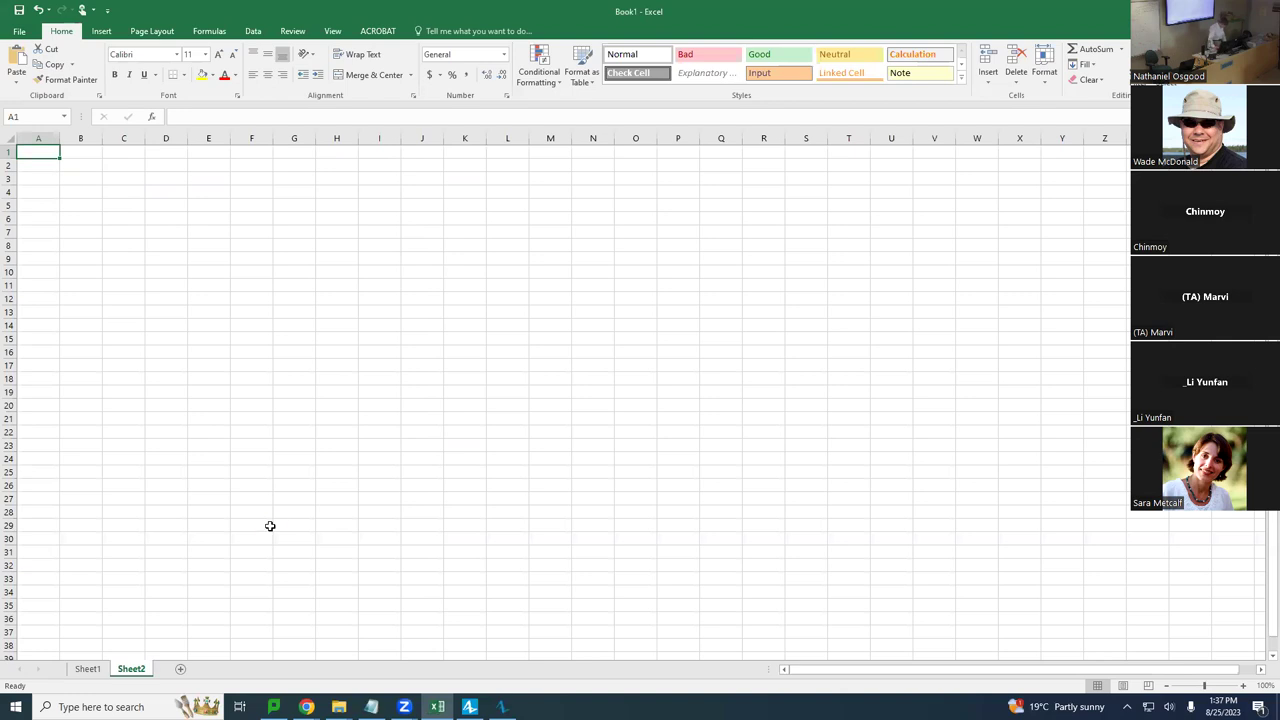
key("ctrl+v")
left_click(320, 508)
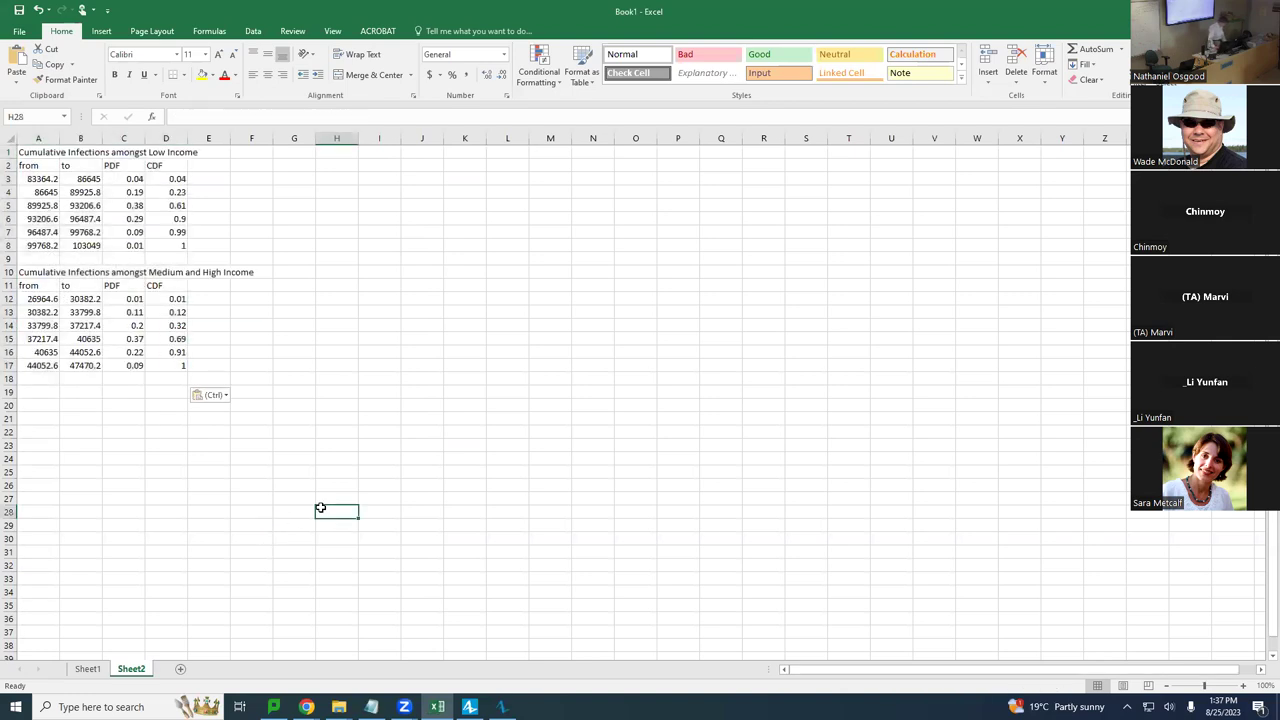
Compare the pasted tables with the AnyLogic histogram results, then return to the AnyLogic editor.
key("alt+Tab")
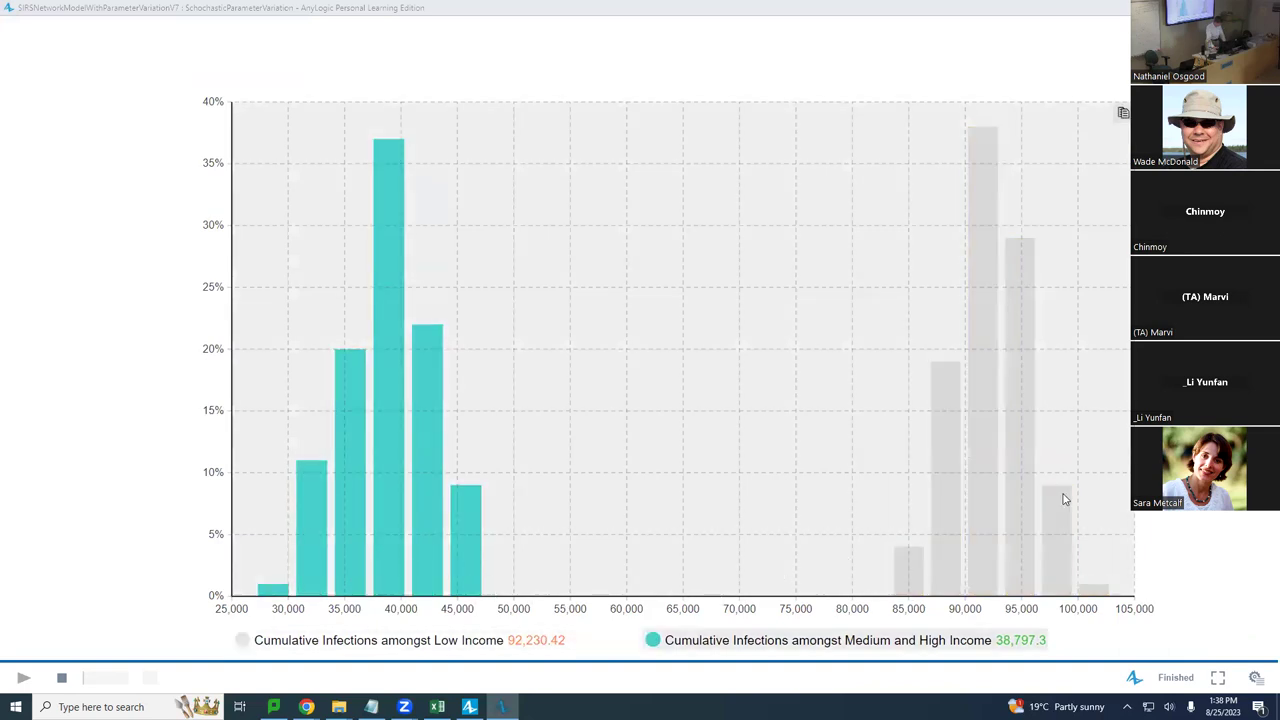
key("alt+Tab")
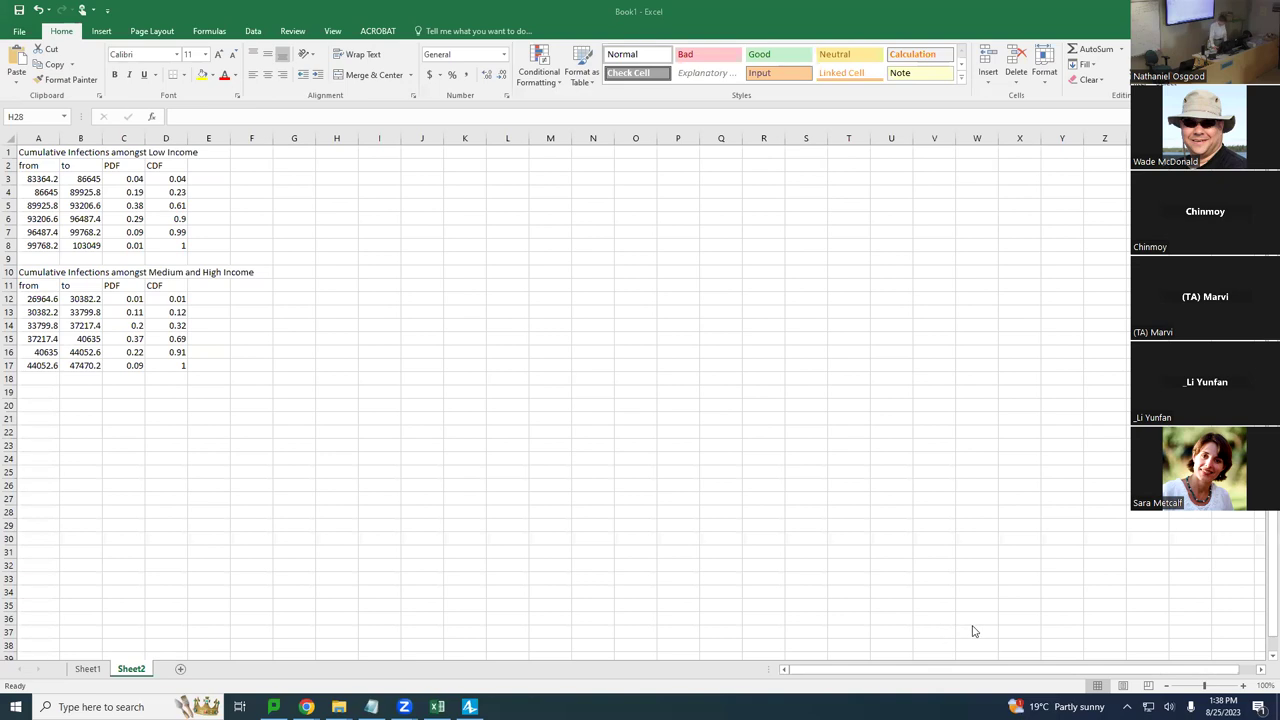
key("alt+Tab")
key("alt+Tab")
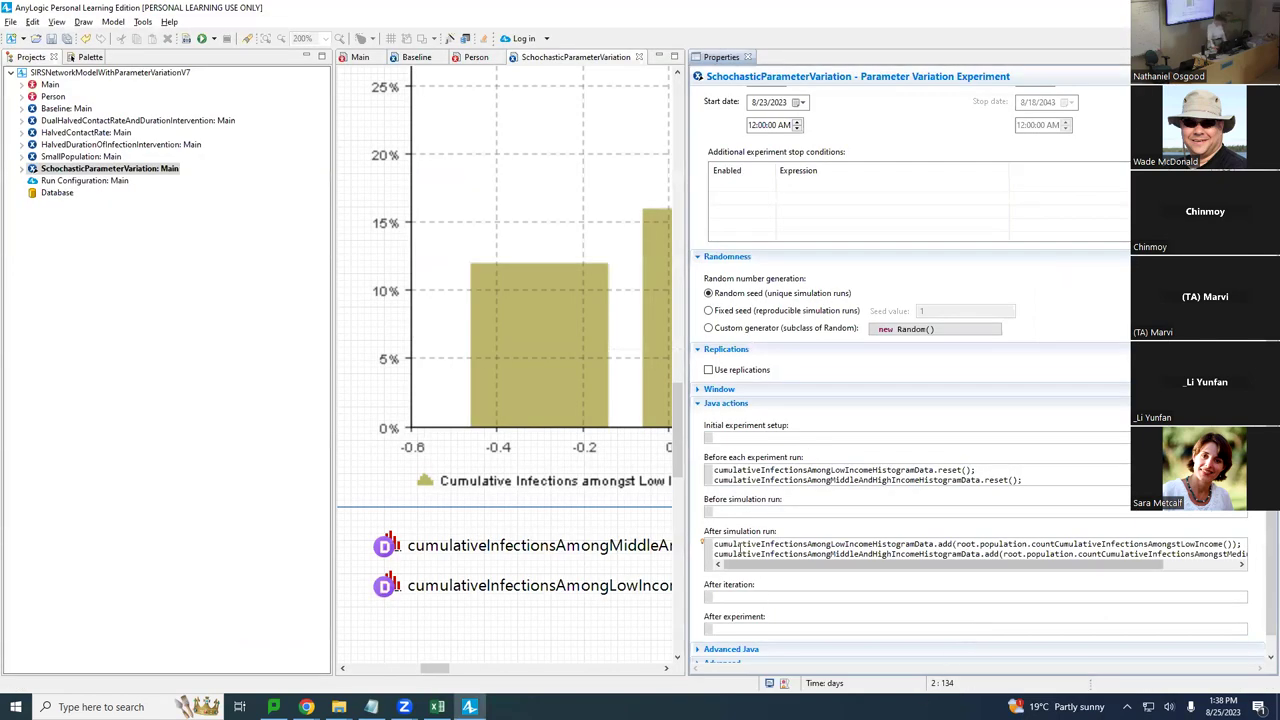
Widen the editing area and Ctrl-drag the low-income histogram data to create cumulativeInfectionsAmongLowIncomeHistogramData1.
left_click_drag(684, 542, 843, 492)
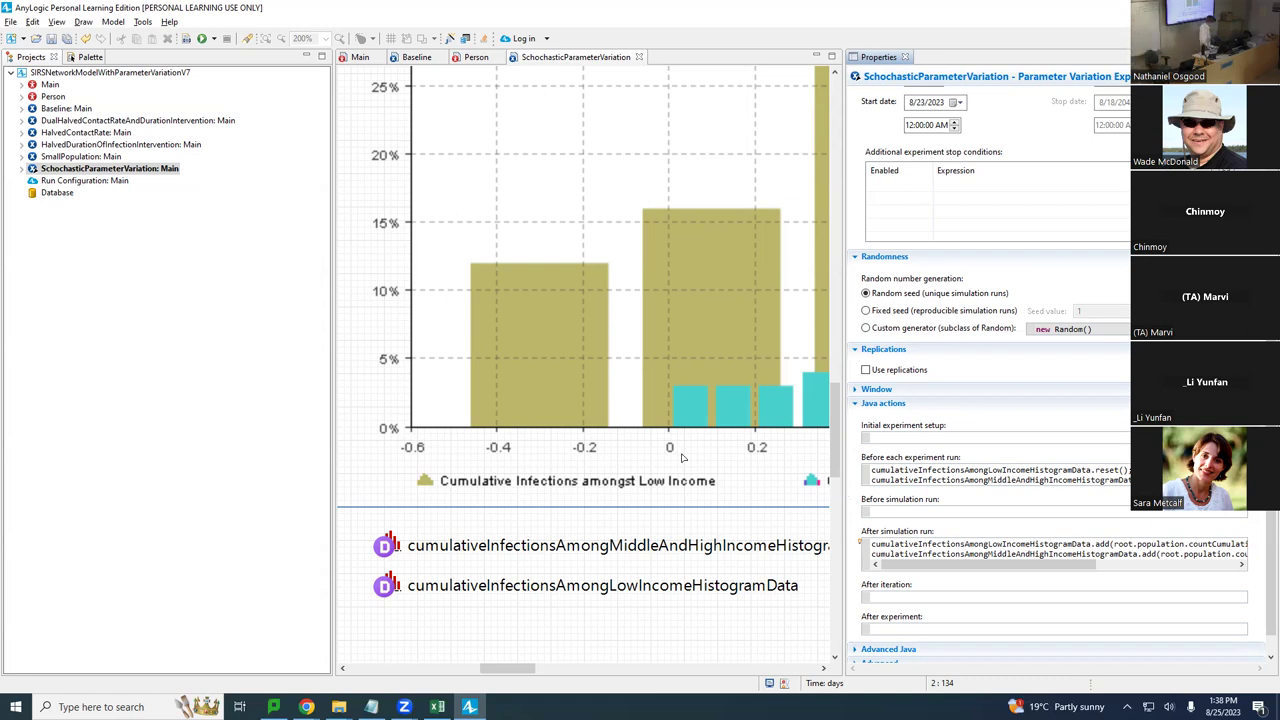
left_click(385, 587)
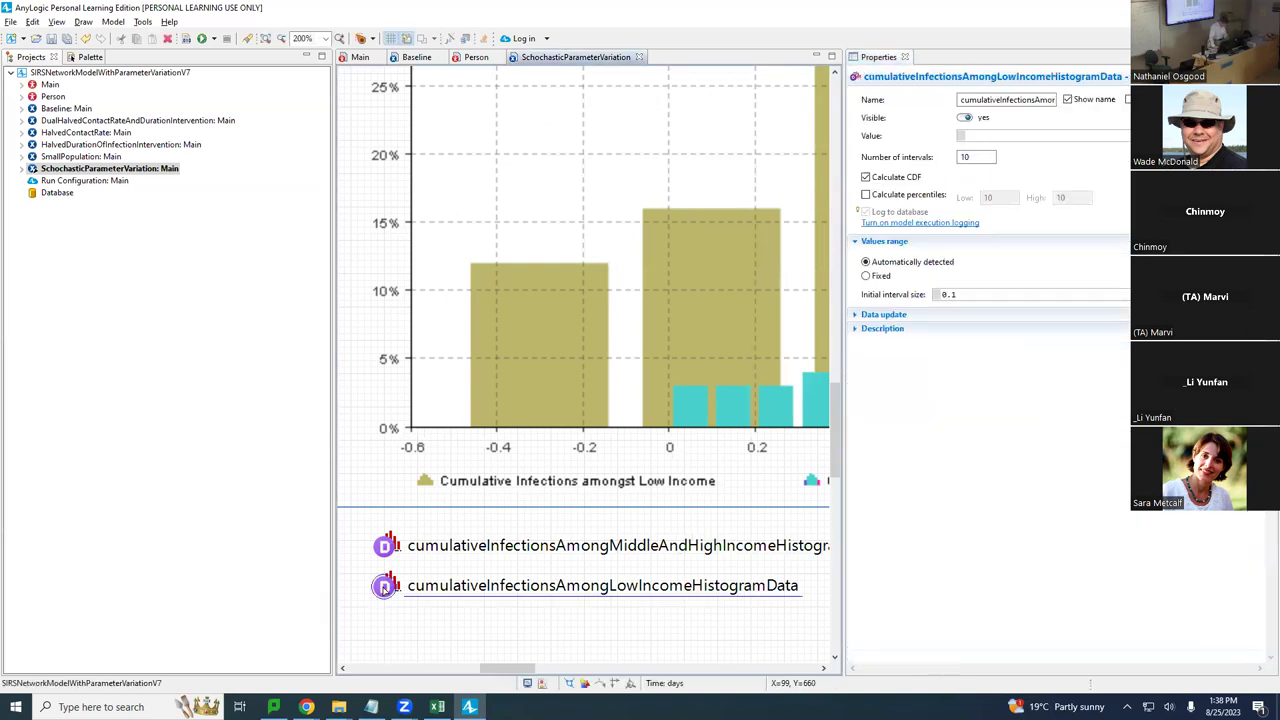
left_click_drag(384, 587, 385, 625)
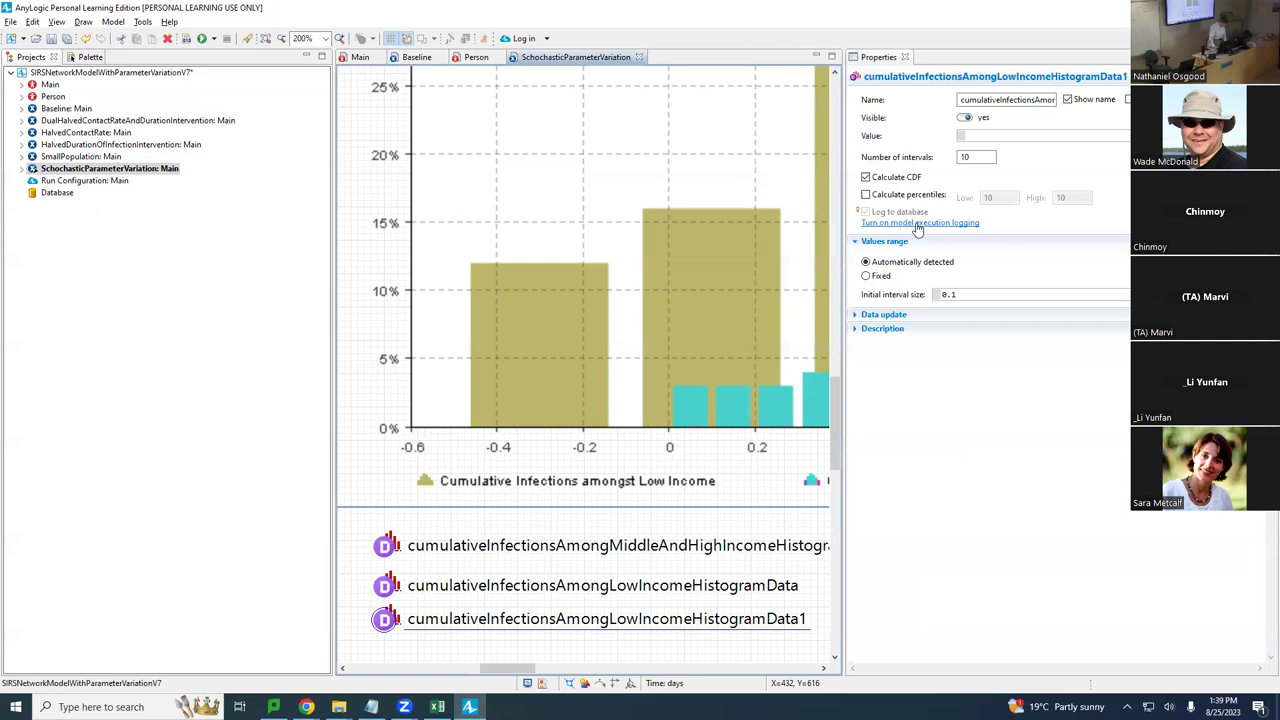
Rename the copy to cumulativeDifferenceInfectionCountsBetweenLowIncomeAndHigherIncomeHistogramData and copy the new name.
left_click(1022, 98)
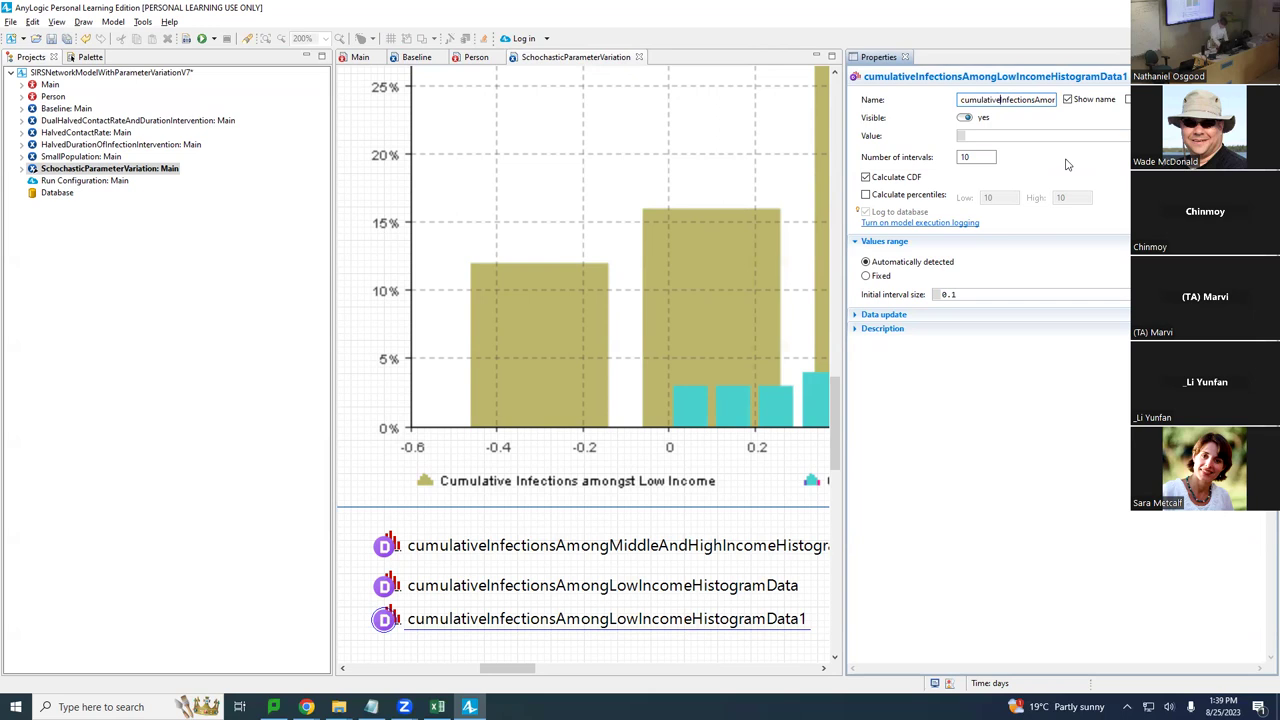
type("Difference")
key("Right")
key("Right")
key("Right")
key("Right")
key("Right")
key("Right")
key("Right")
key("Right")
key("Right")
key("Right")
key("Right")
key("Right")
key("Right")
key("Right")
key("Right")
key("Right")
key("Right")
key("Right")
key("BackSpace")
type("Count")
type("s")
key("shift+Right")
key("shift+Right")
key("shift+Right")
key("shift+Right")
key("shift+Right")
type("Between")
key("Right")
key("Right")
key("Right")
key("Right")
key("Right")
key("Right")
key("Right")
key("Right")
key("Right")
key("Right")
key("Right")
key("Right")
key("Right")
key("Right")
key("Right")
key("Right")
key("Right")
key("Right")
key("Right")
key("Right")
type("AndHigherIncome")
key("ctrl+s")
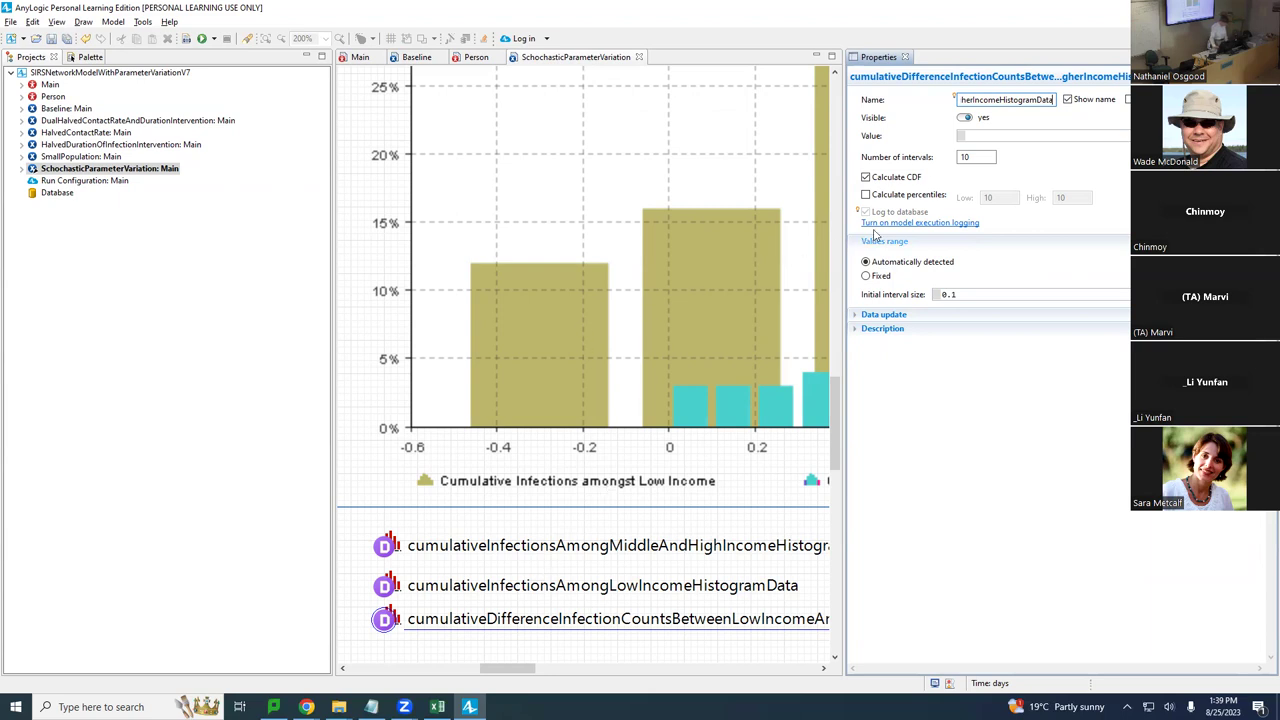
double_click(1040, 99)
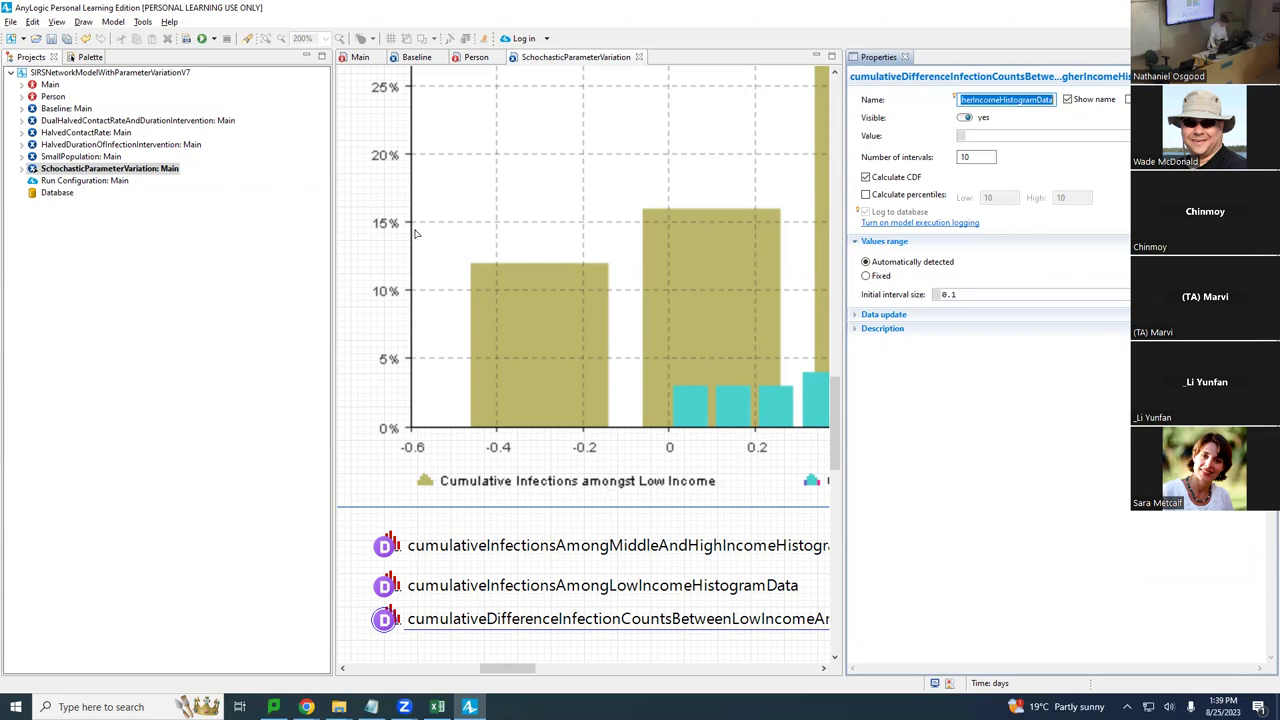
left_click(553, 261)
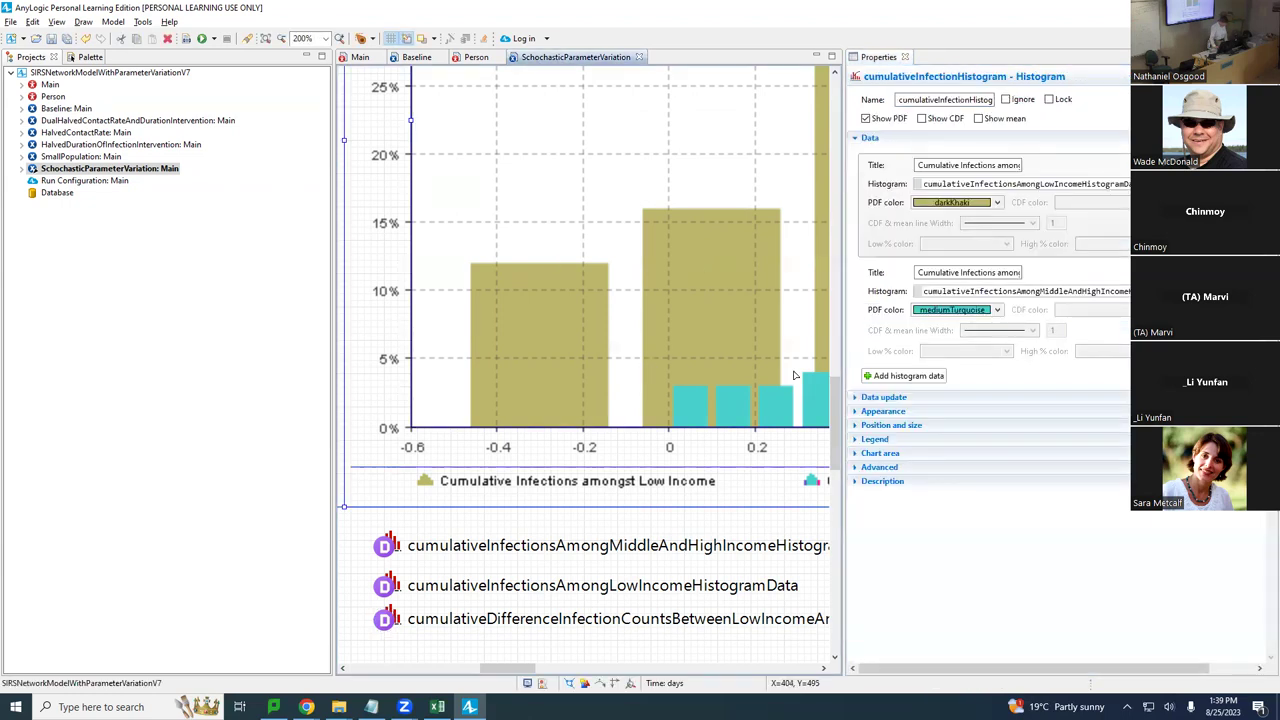
Add a third data series to the histogram, pasting in the low-income series title.
left_click(897, 377)
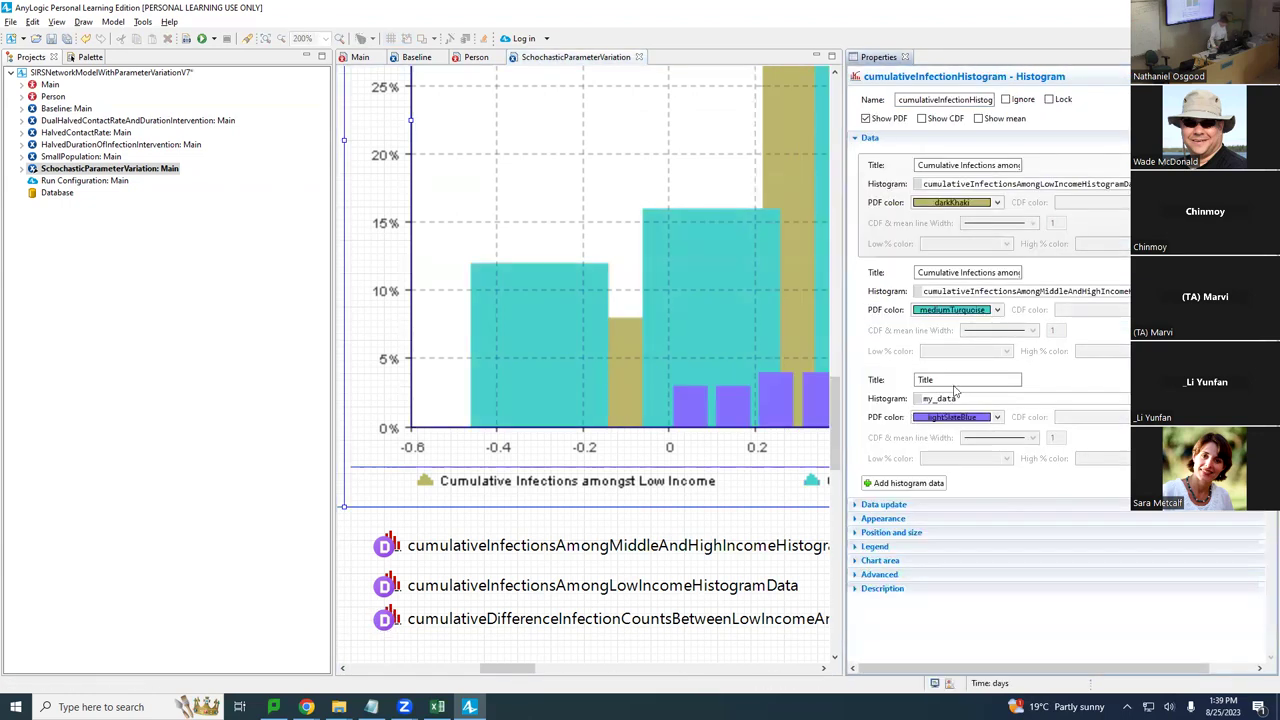
double_click(955, 380)
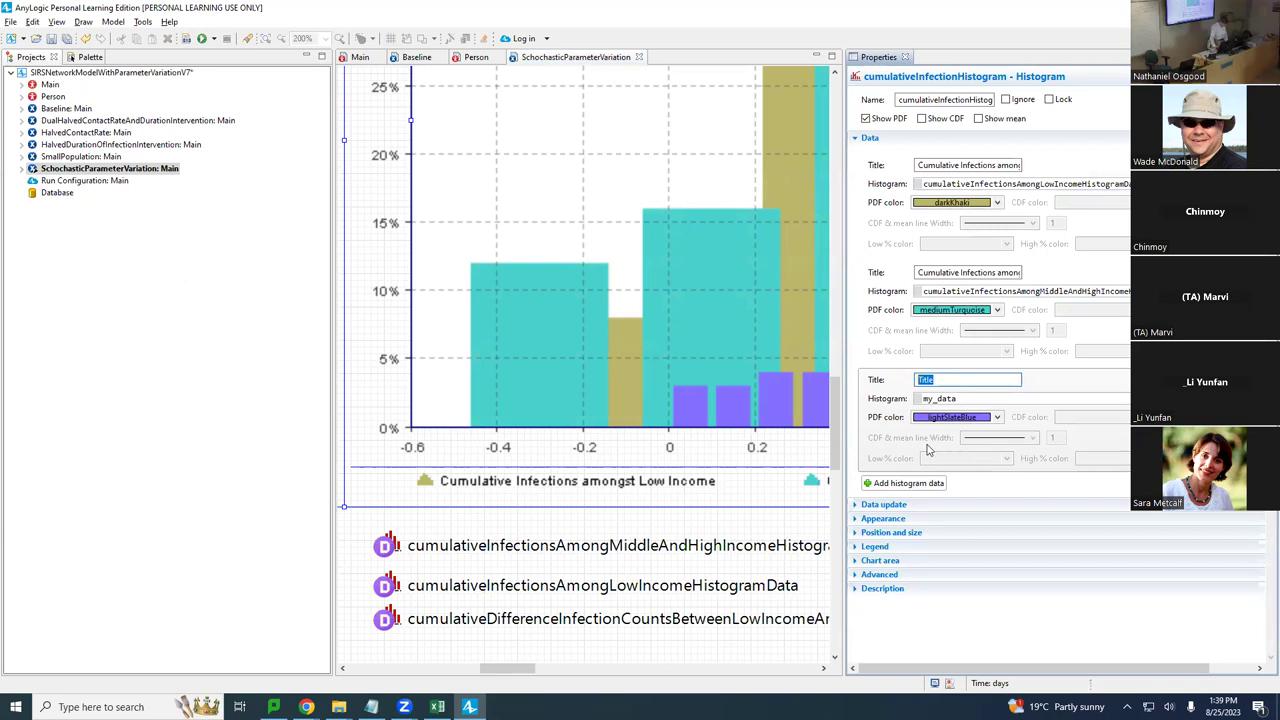
key("ctrl+v")
key("ctrl+a")
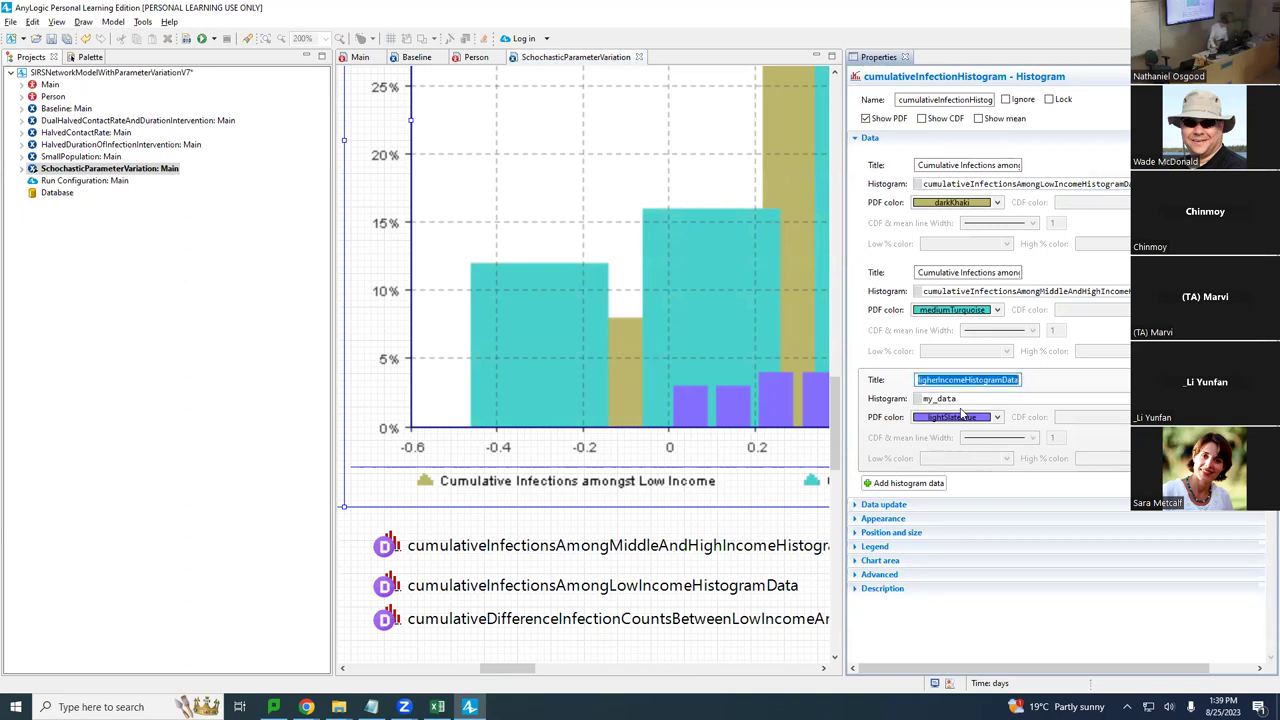
double_click(921, 165)
key("ctrl+a")
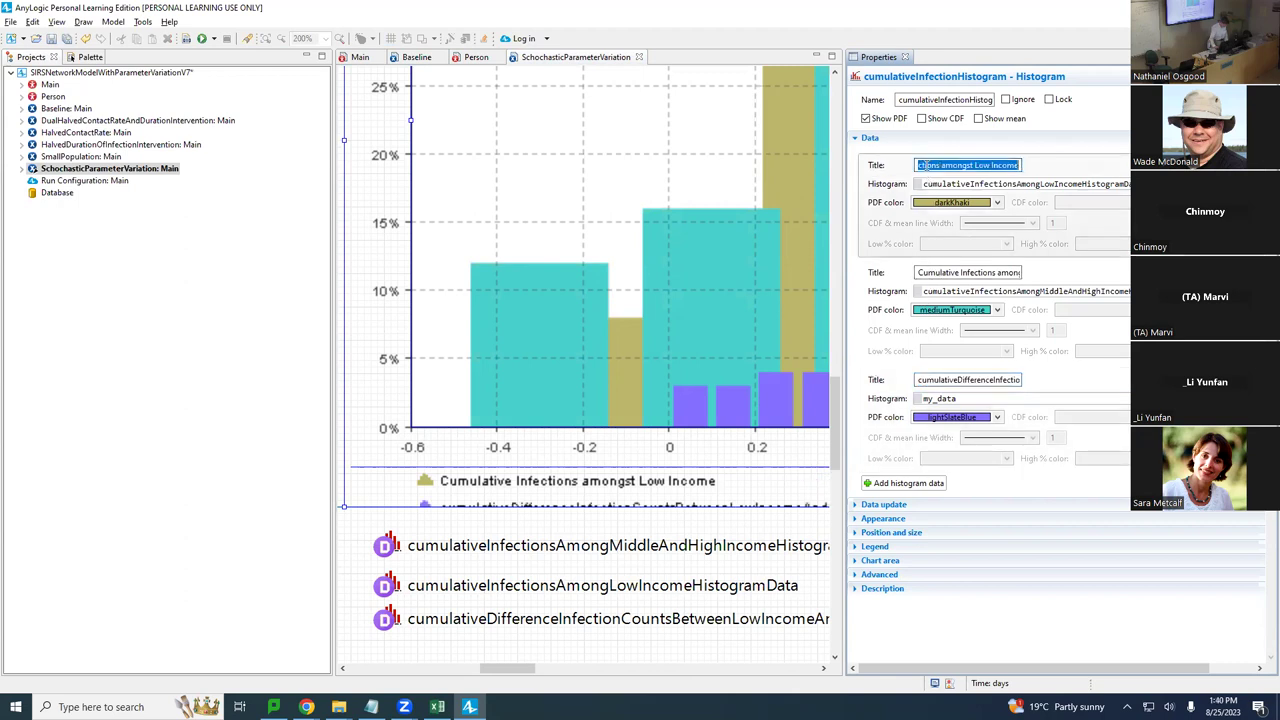
double_click(981, 379)
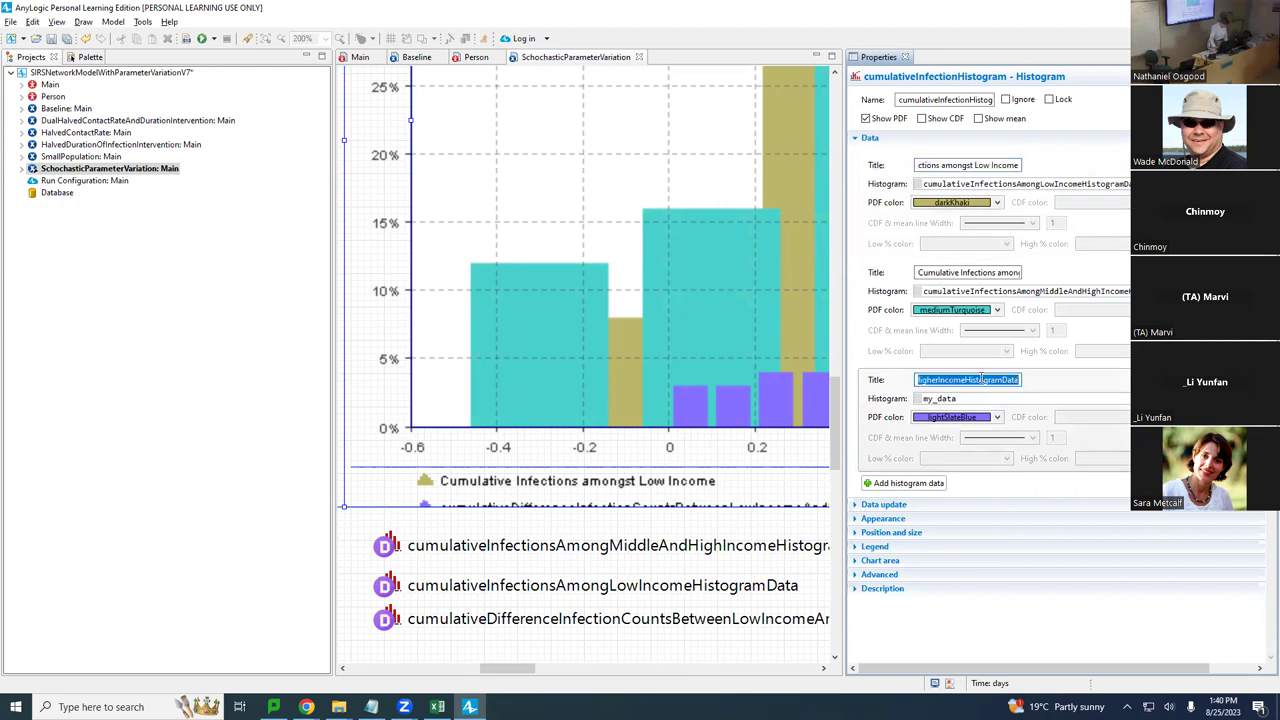
key("ctrl+v")
Retitle the third series 'Cumulative Difference in Infection Counts between Low and…'.
key("Home")
type("Diff")
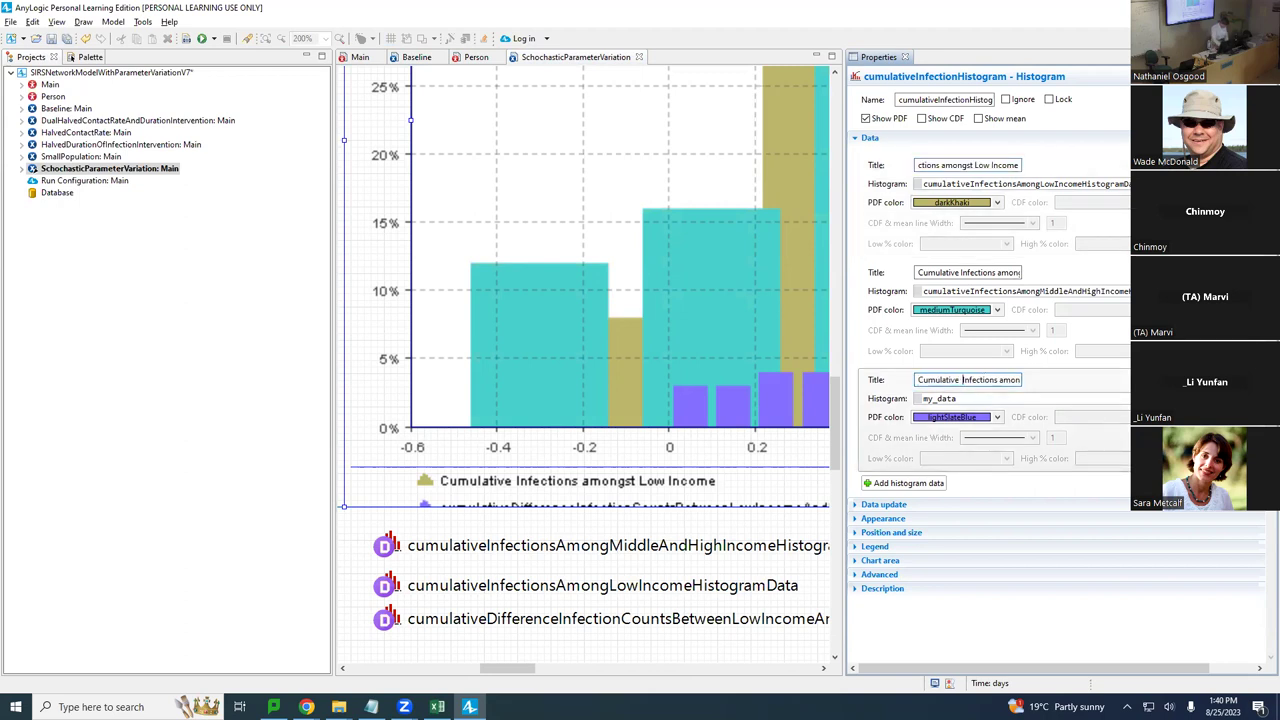
type("erence in")
key("Right")
key("Right")
key("Right")
key("Right")
key("Right")
key("Right")
key("Right")
key("Right")
key("Right")
key("Right")
key("Right")
type("Cost")
key("ctrl+shift+Right")
key("Delete")
key("BackSpace")
key("BackSpace")
key("BackSpace")
type("unts between Low ande")
key("Return")
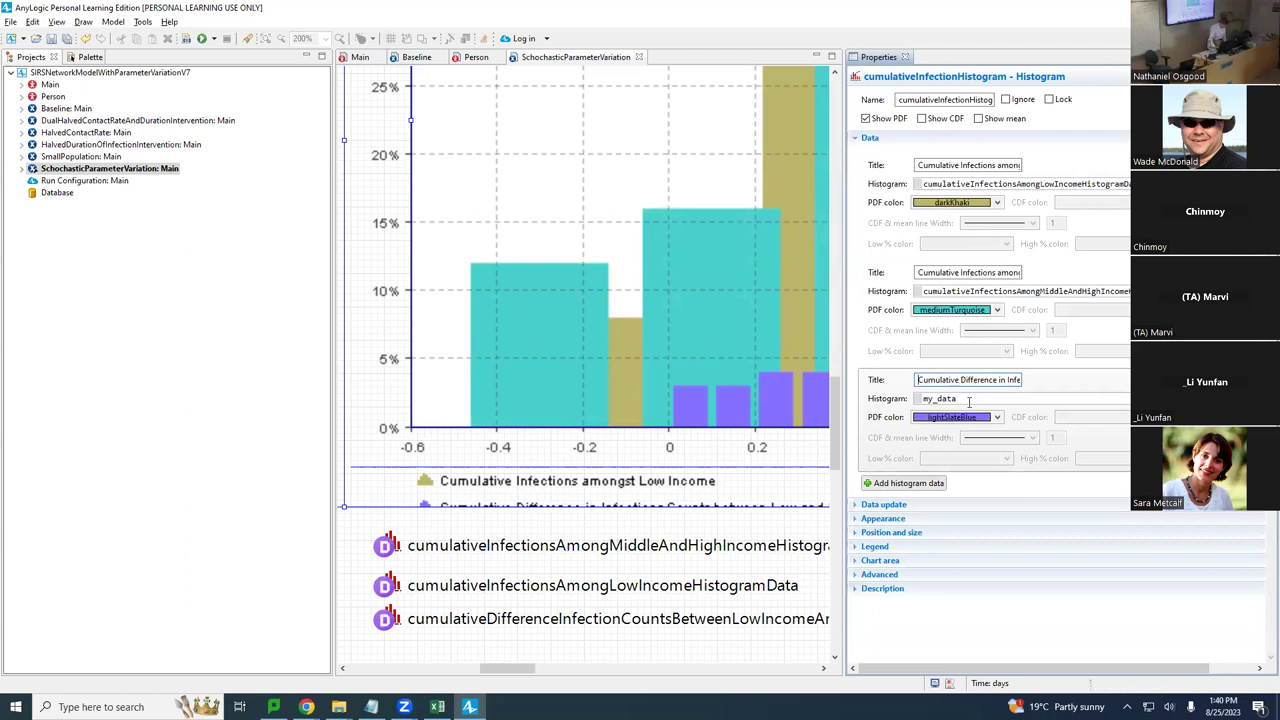
Bind the third series to the cumulativeDifference… histogram data and save the model.
double_click(968, 401)
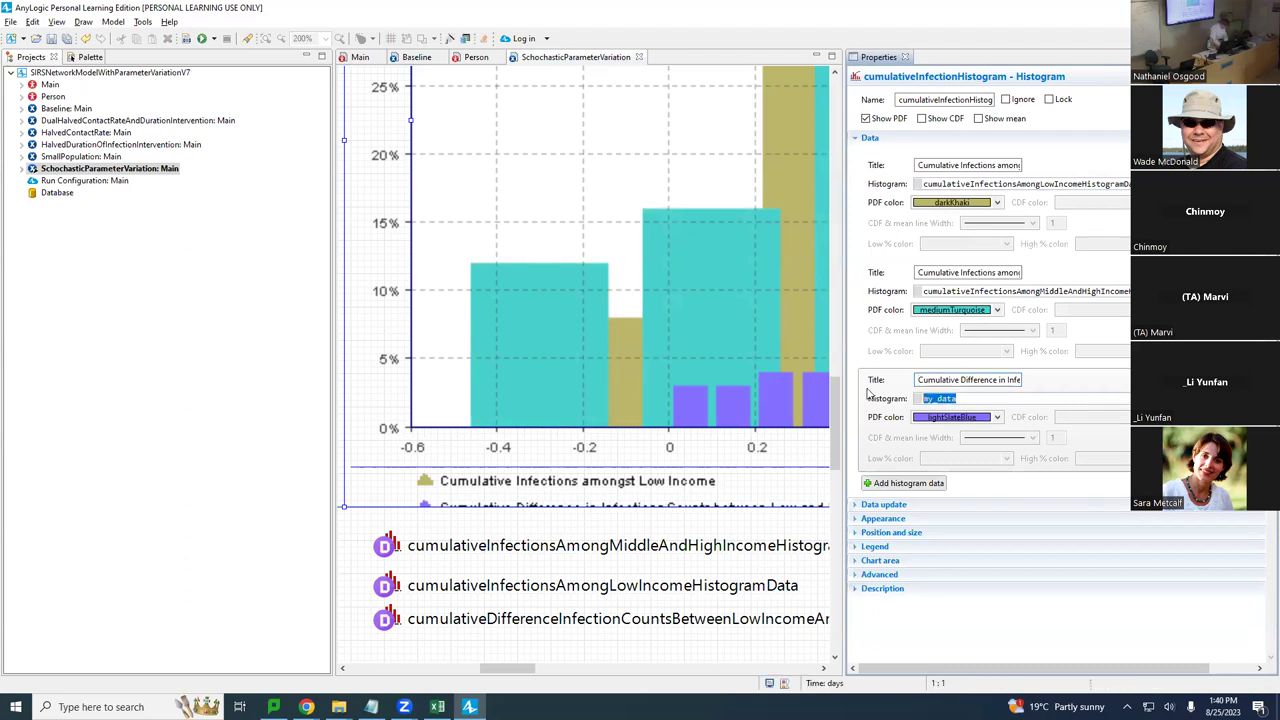
type("cumulativeDi")
key("BackSpace")
key("BackSpace")
key("BackSpace")
key("BackSpace")
key("BackSpace")
key("BackSpace")
key("BackSpace")
key("BackSpace")
key("BackSpace")
key("BackSpace")
key("BackSpace")
type("comu")
key("BackSpace")
type("mulati")
key("BackSpace")
key("BackSpace")
key("BackSpace")
key("BackSpace")
key("BackSpace")
key("BackSpace")
key("BackSpace")
type("umul")
key("ctrl+space")
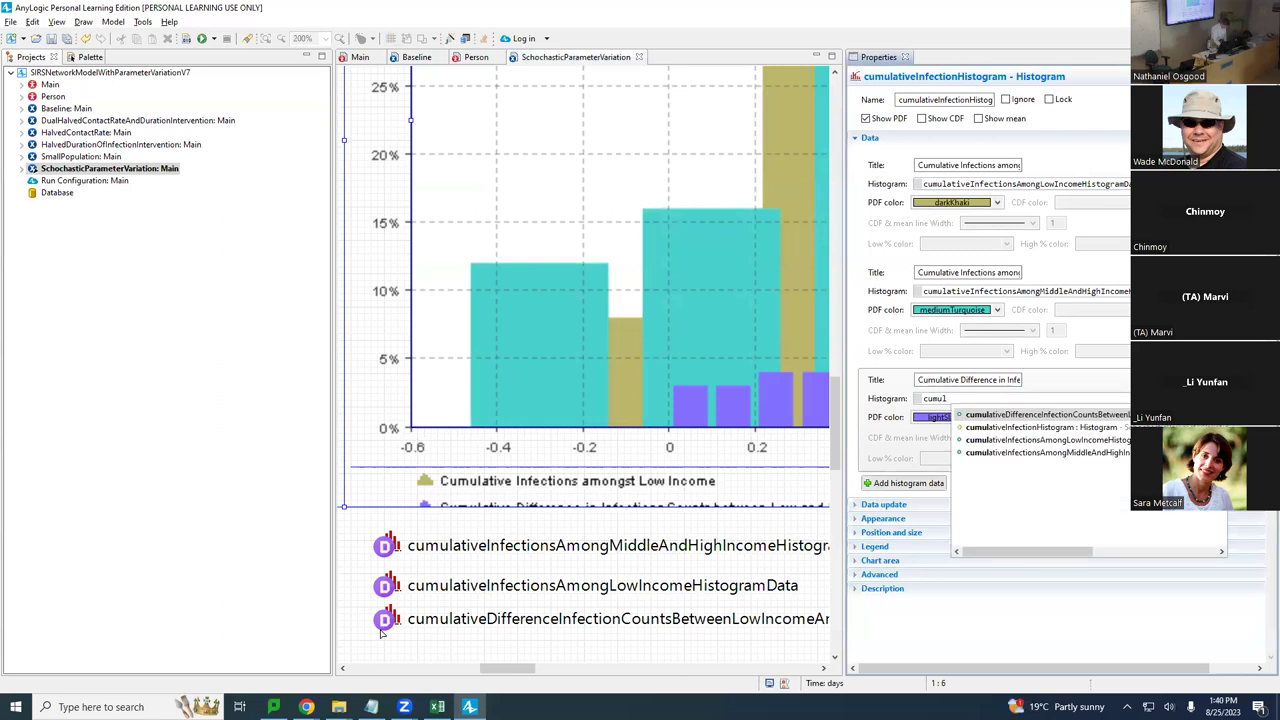
key("Down")
key("Return")
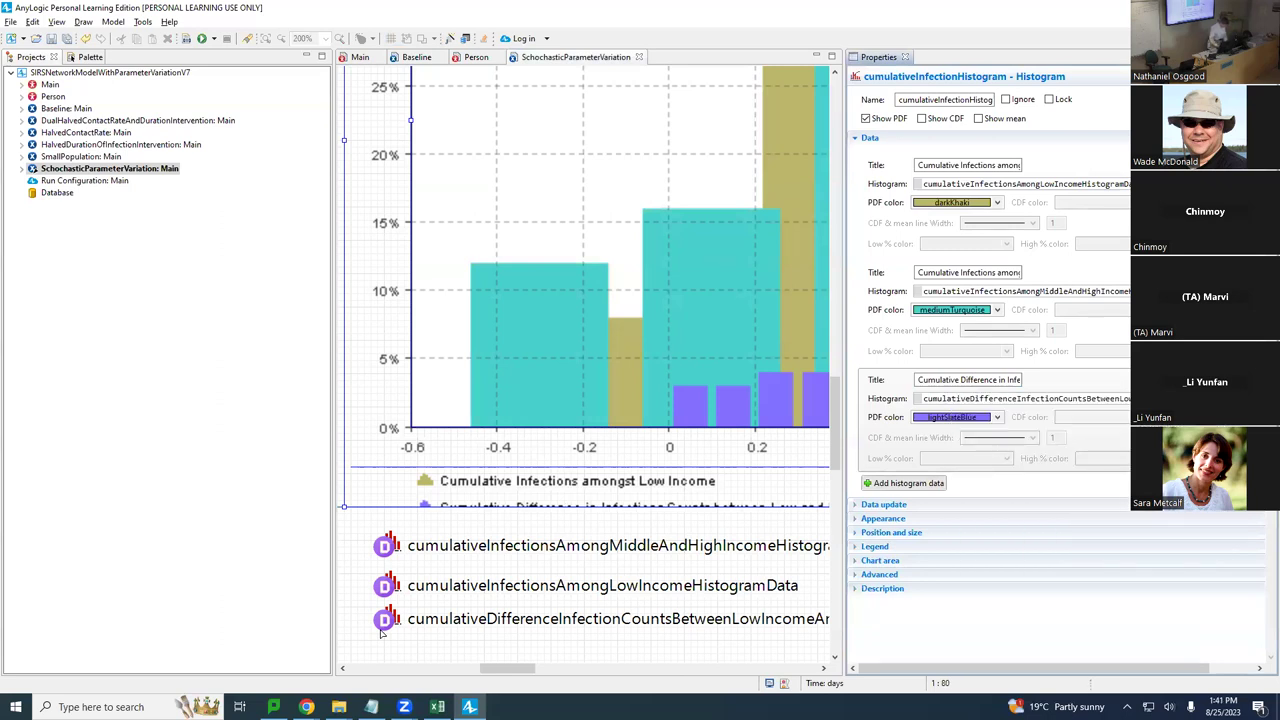
key("ctrl+s")
left_click(118, 168)
Add a line calling reset() on the difference histogram data to the Before each experiment run code.
scroll(924, 502, "down", 8)
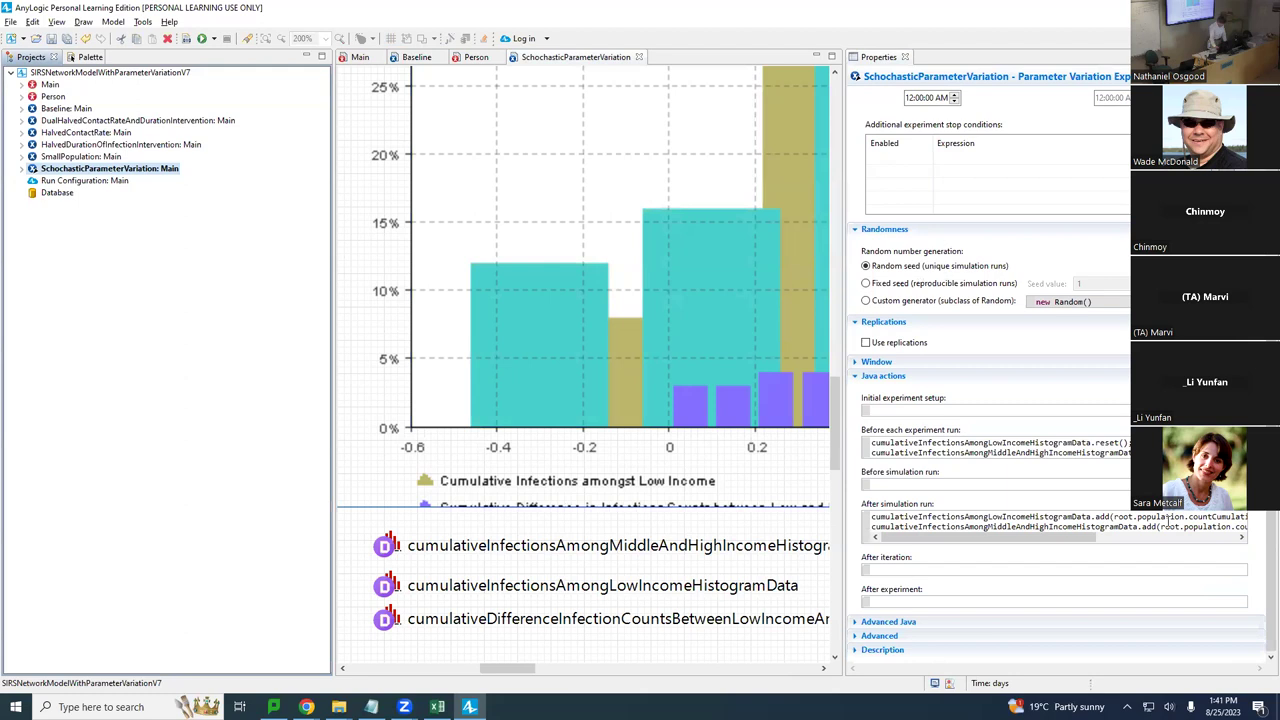
left_click(1163, 526)
left_click(870, 516)
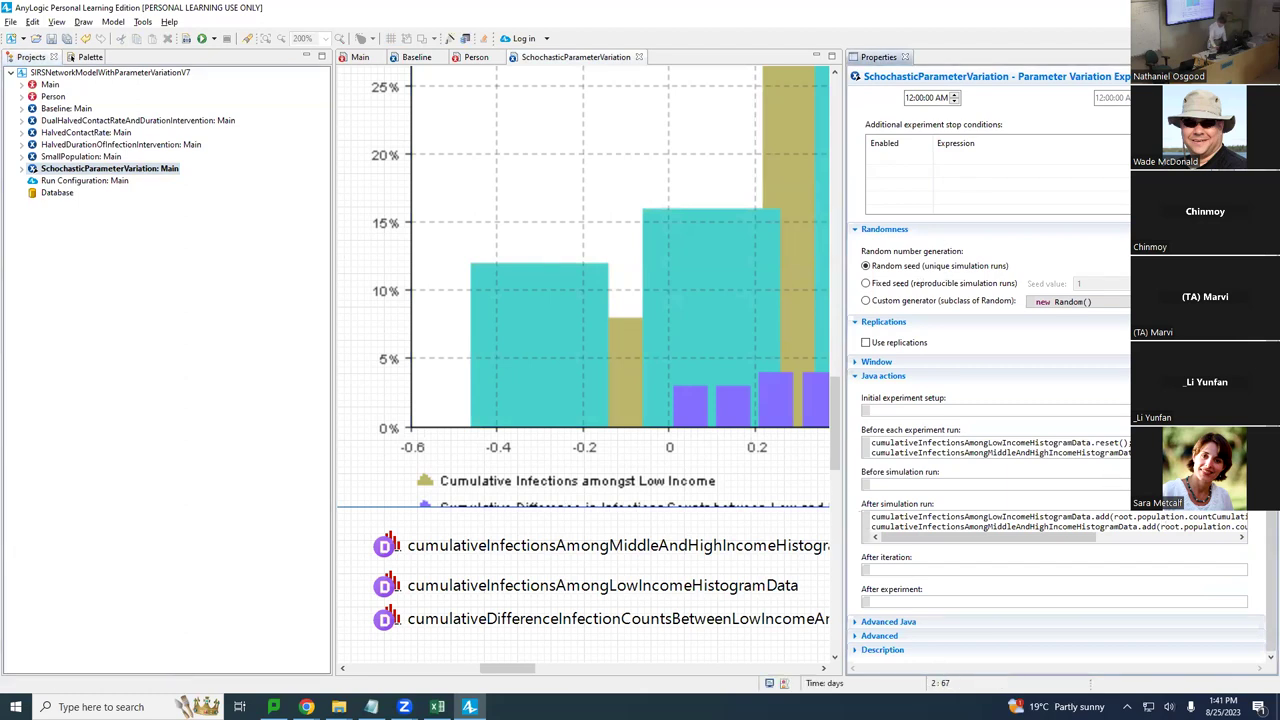
key("Return")
type("cumulativeD")
key("ctrl+space")
key("Return")
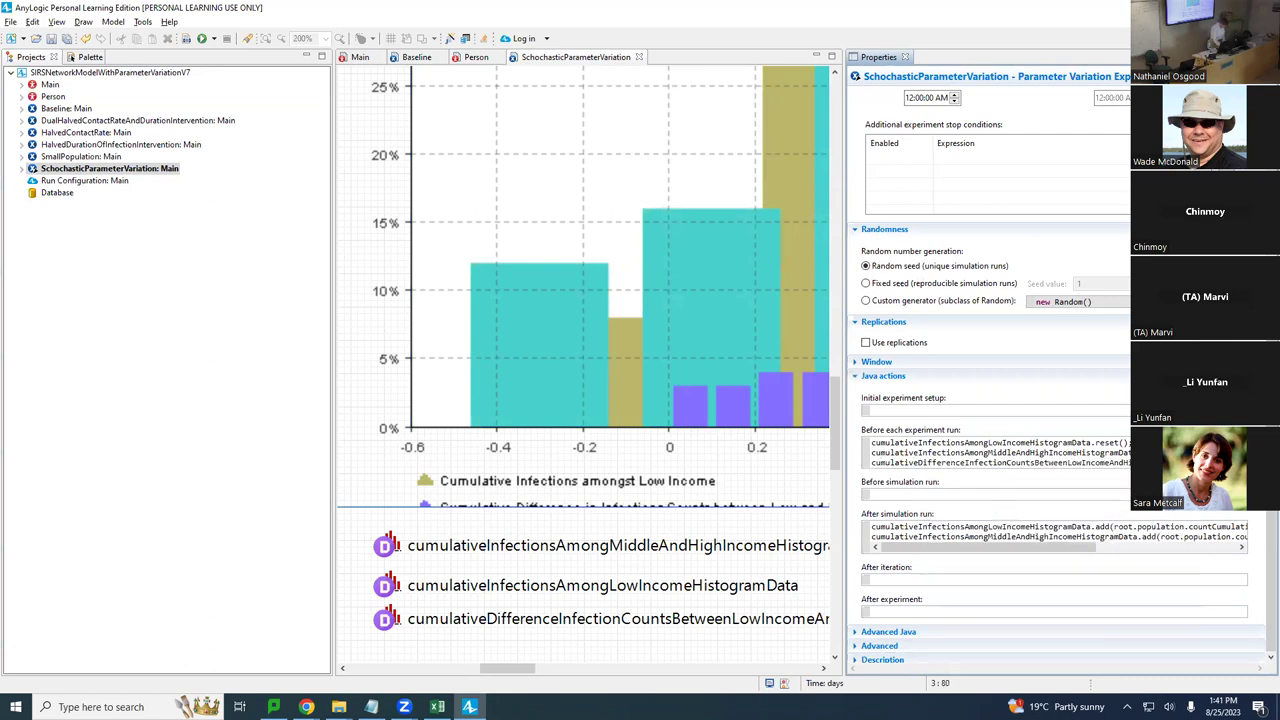
type("reset();")
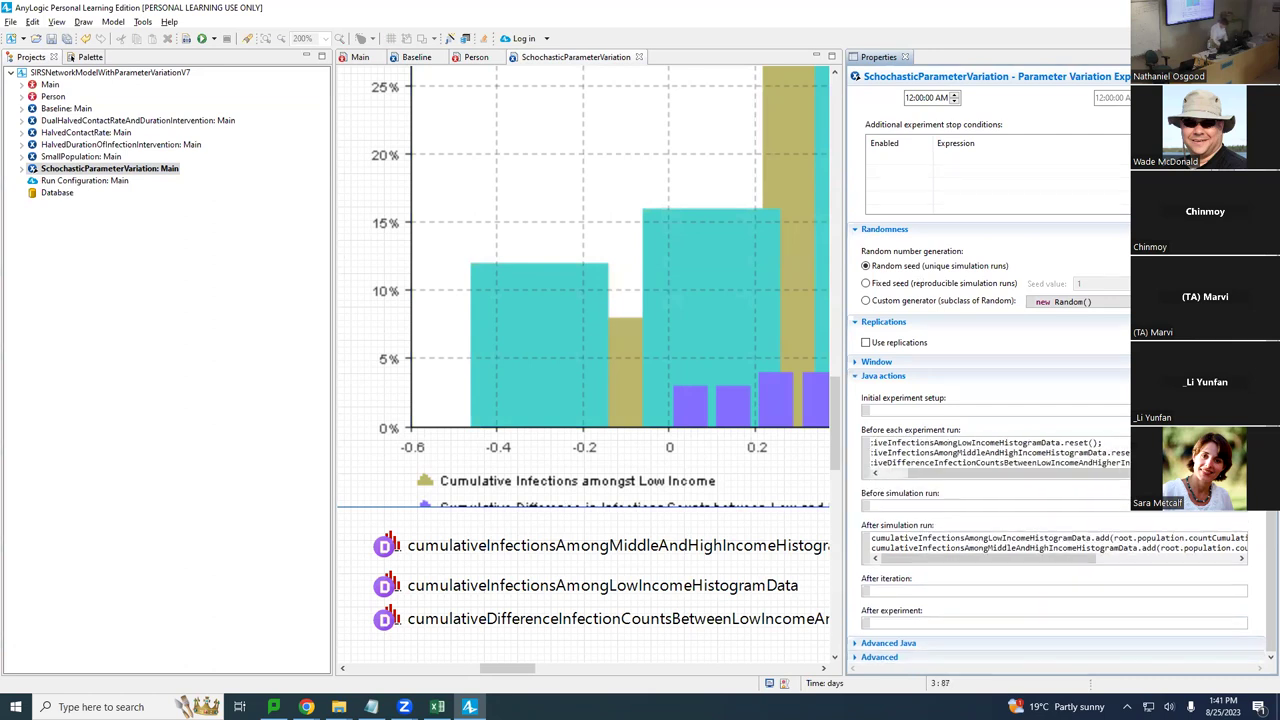
key("Home")
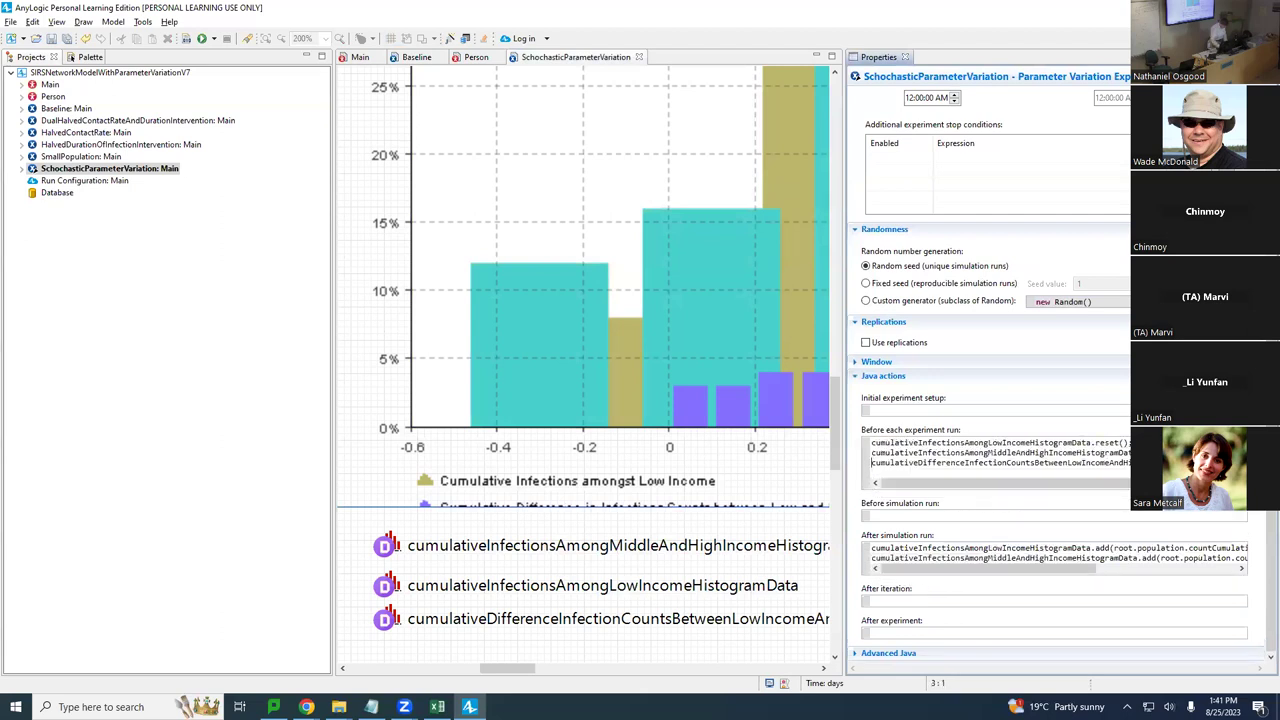
key("BackSpace")
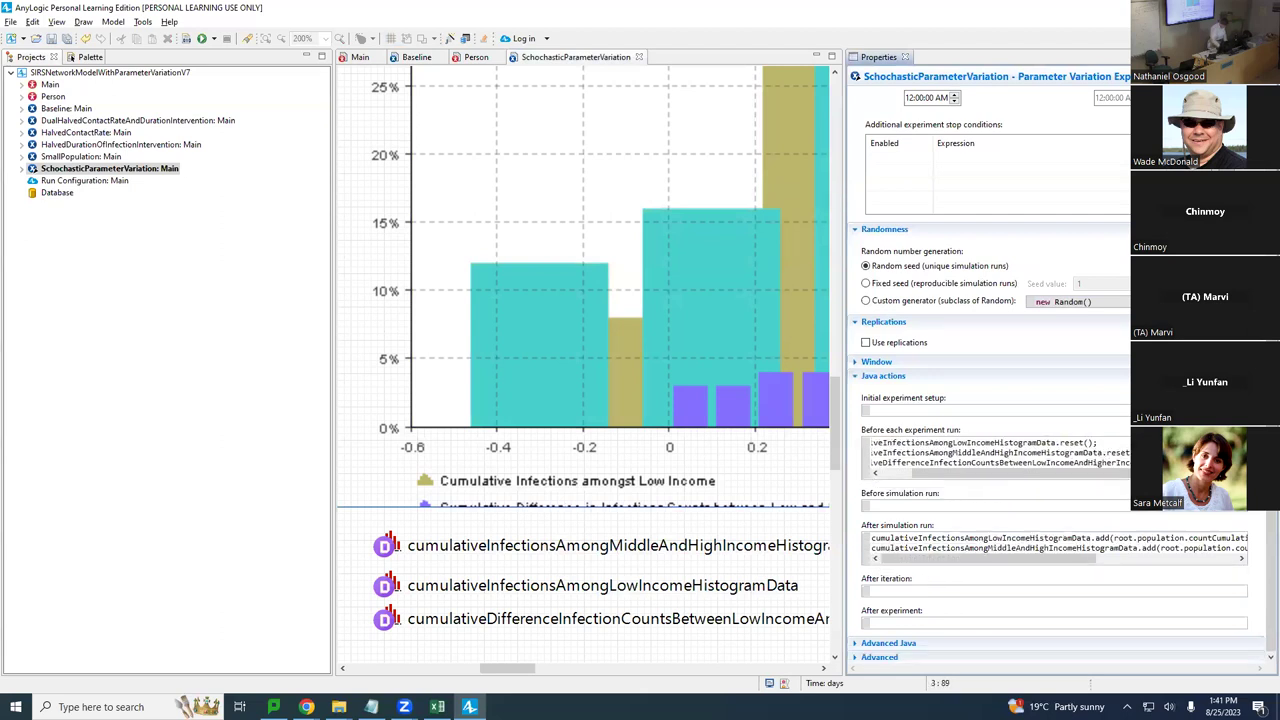
Copy the new reset line for reuse in the after-simulation-run code.
key("ctrl+Home")
key("ctrl+End")
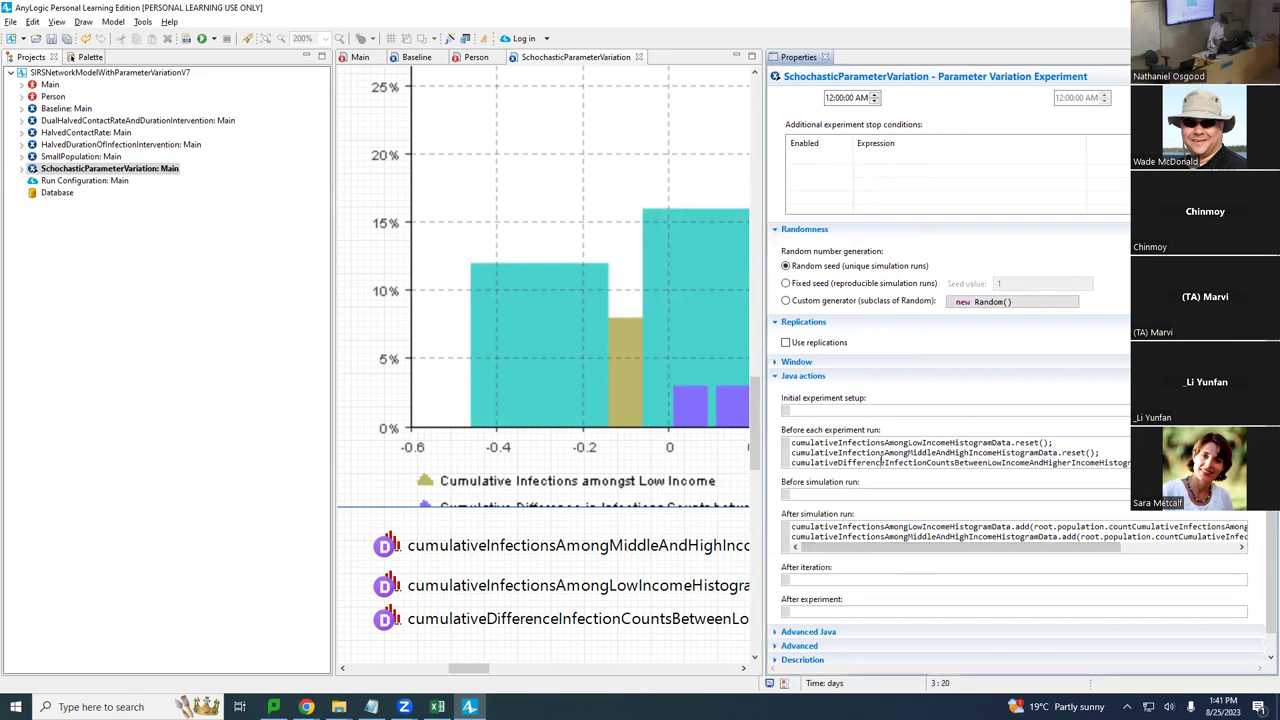
key("Down")
key("End")
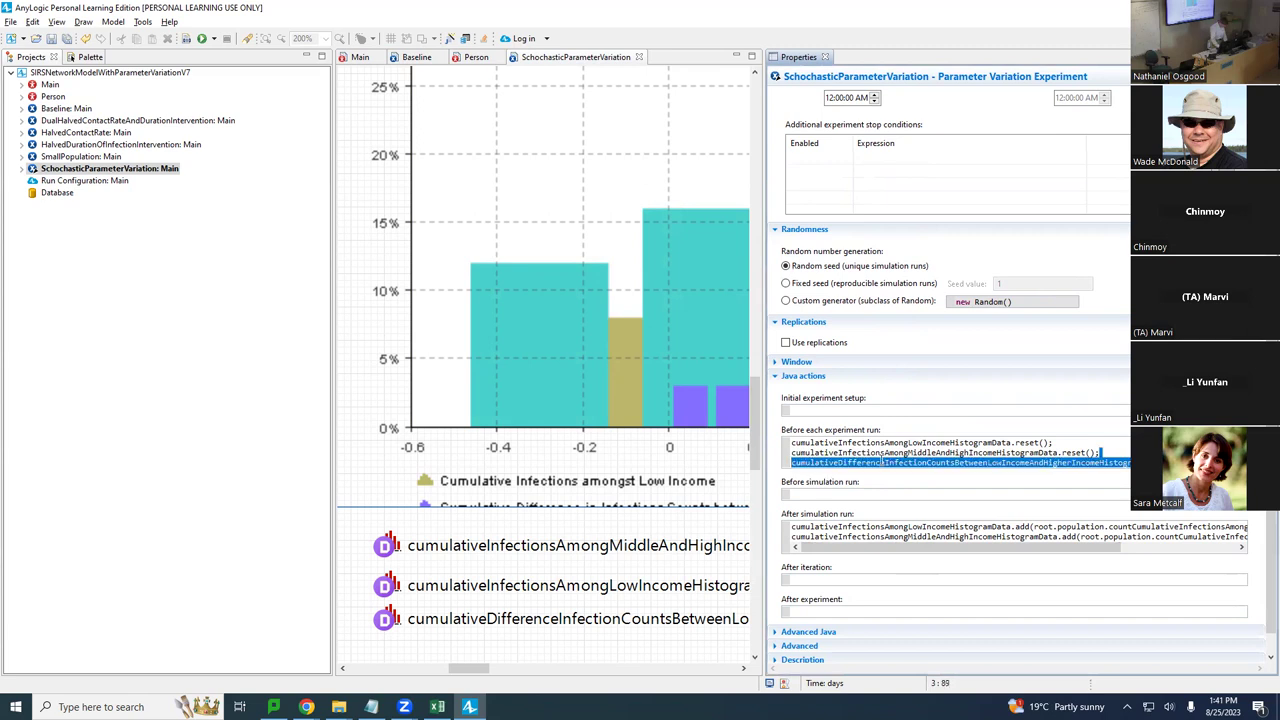
key("shift+Home")
left_click(852, 537)
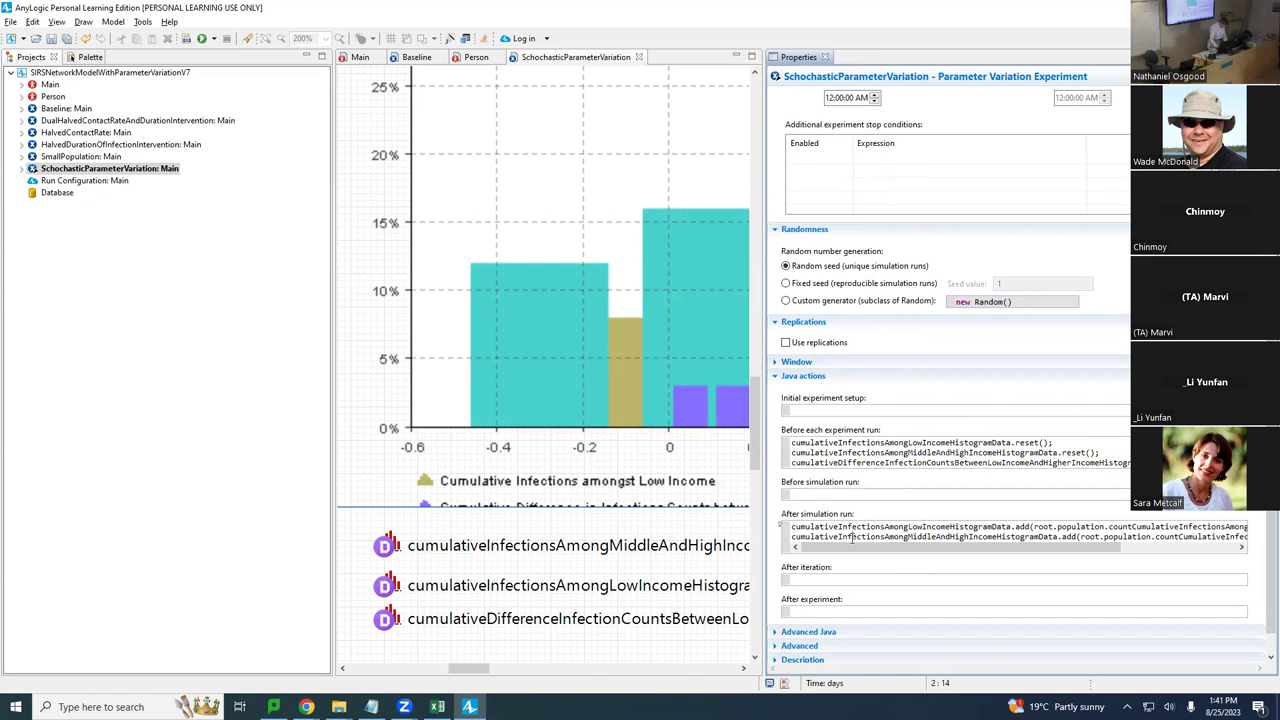
Paste the reset line as a third after-run line and change reset() to add();.
key("End")
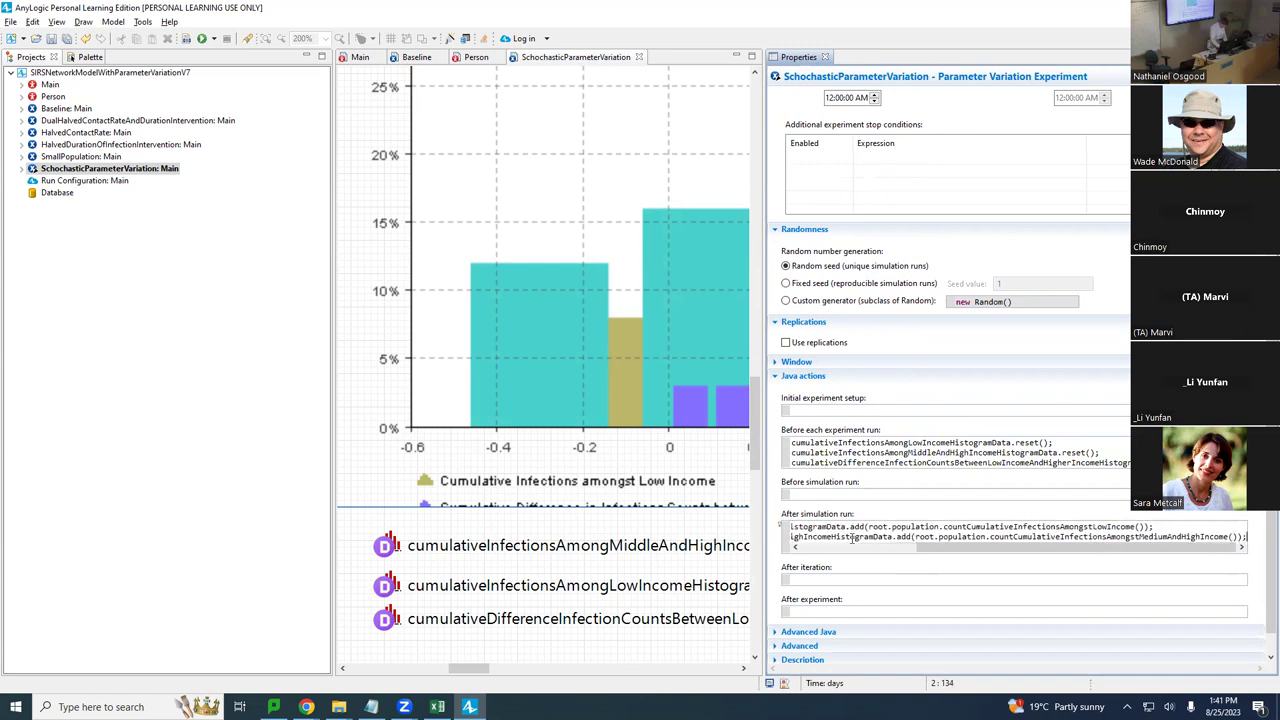
key("Return")
type("cumulativeDifferenceInfectionCountsBetweenLowIncomeAndHigherIncomeHistogramData.reset();")
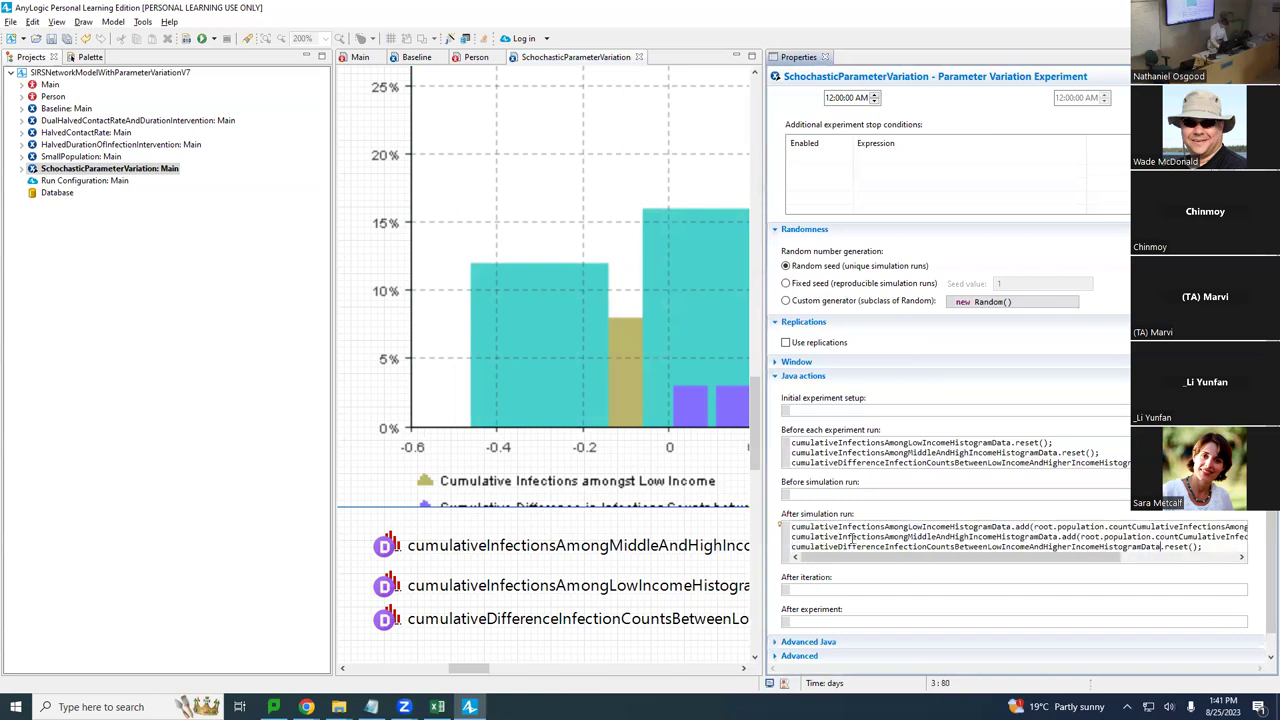
key("ctrl+shift+Right")
key("shift+Right")
type("add()")
key("Delete")
type(";")
Fill add() with the low-income infection count minus the medium-and-high-income count.
key("ctrl+shift+Right")
key("ctrl+shift+Right")
key("ctrl+shift+Right")
key("ctrl+shift+Right")
key("ctrl+shift+Right")
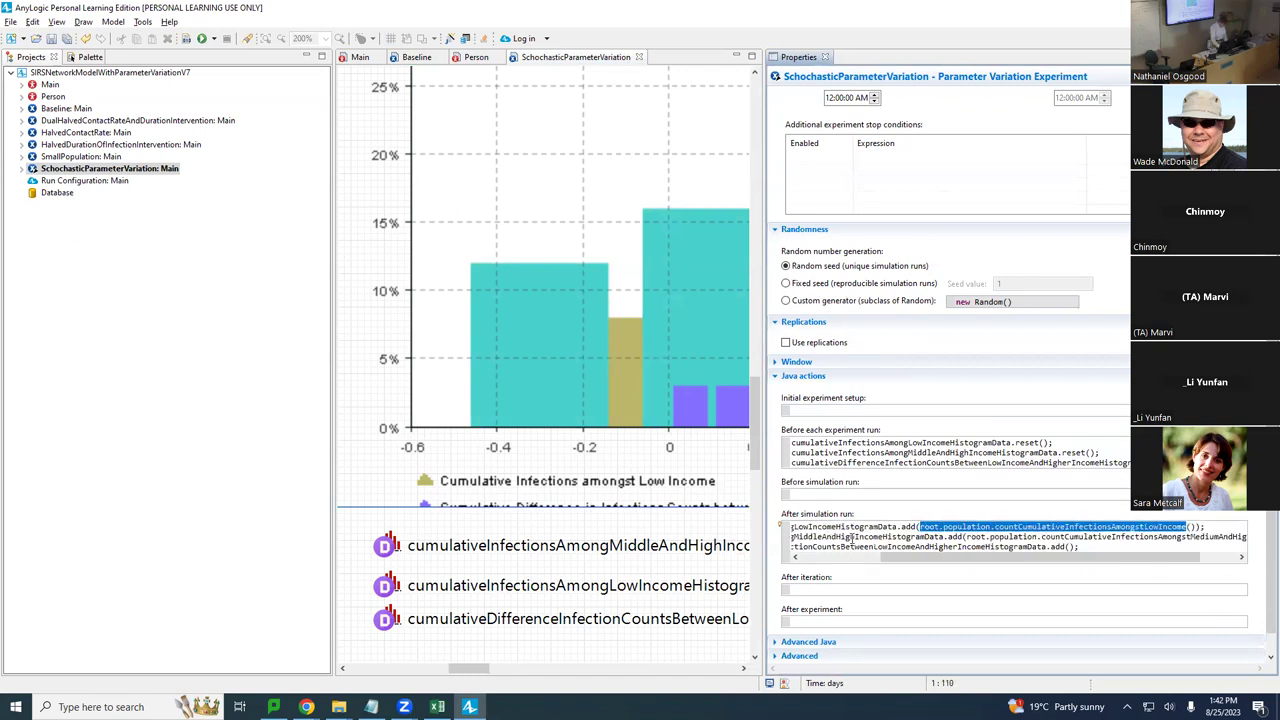
key("shift+Right")
key("ctrl+End")
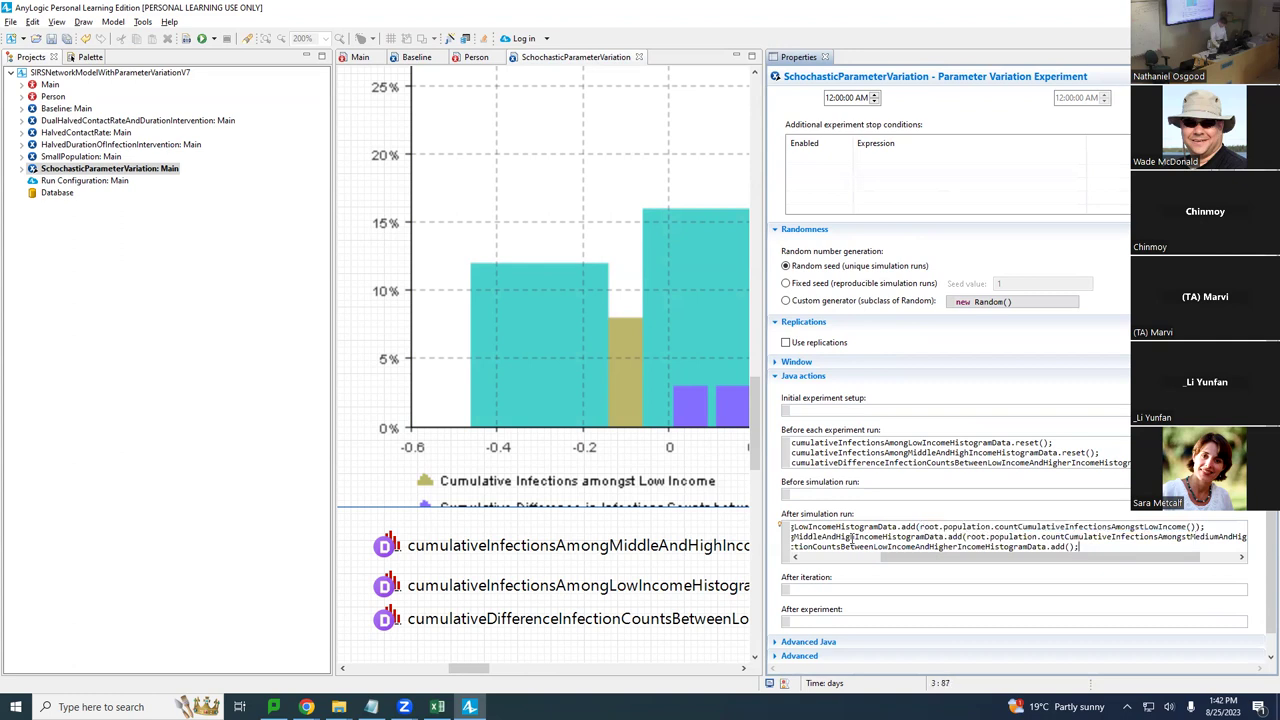
type("root.population.countCumulativeInfectionsAmongstLowIncome()")
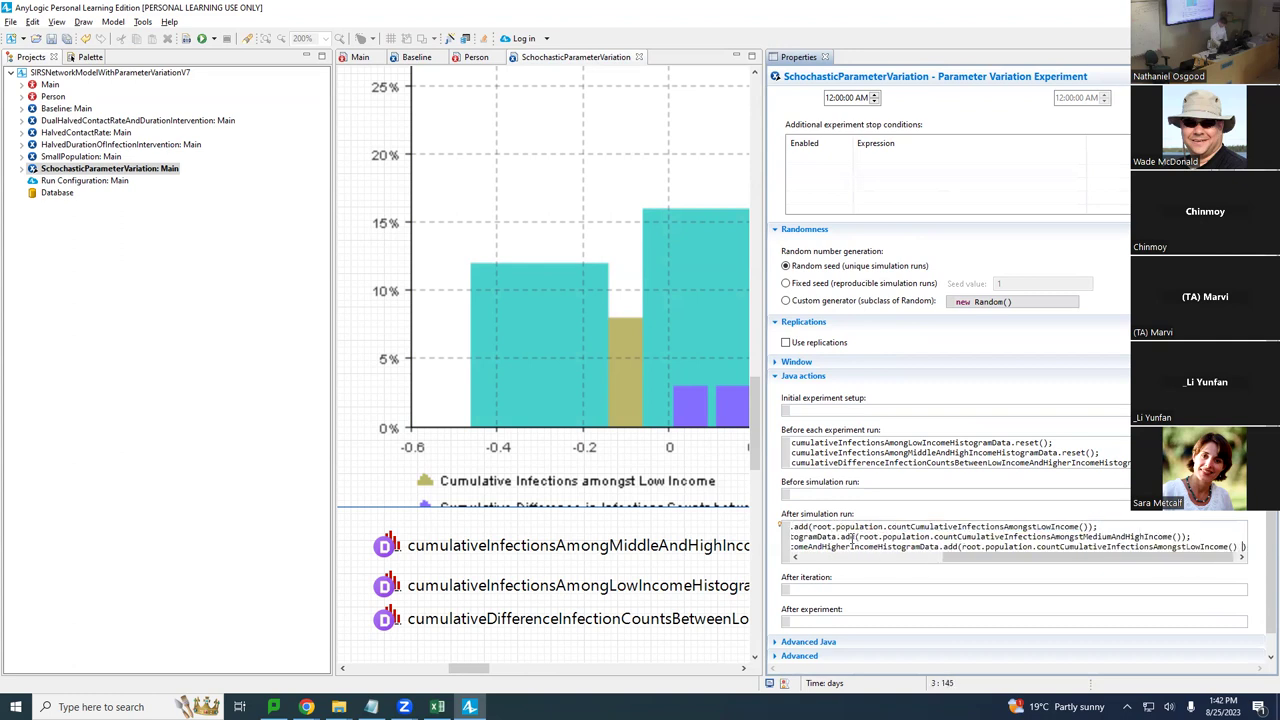
type("-")
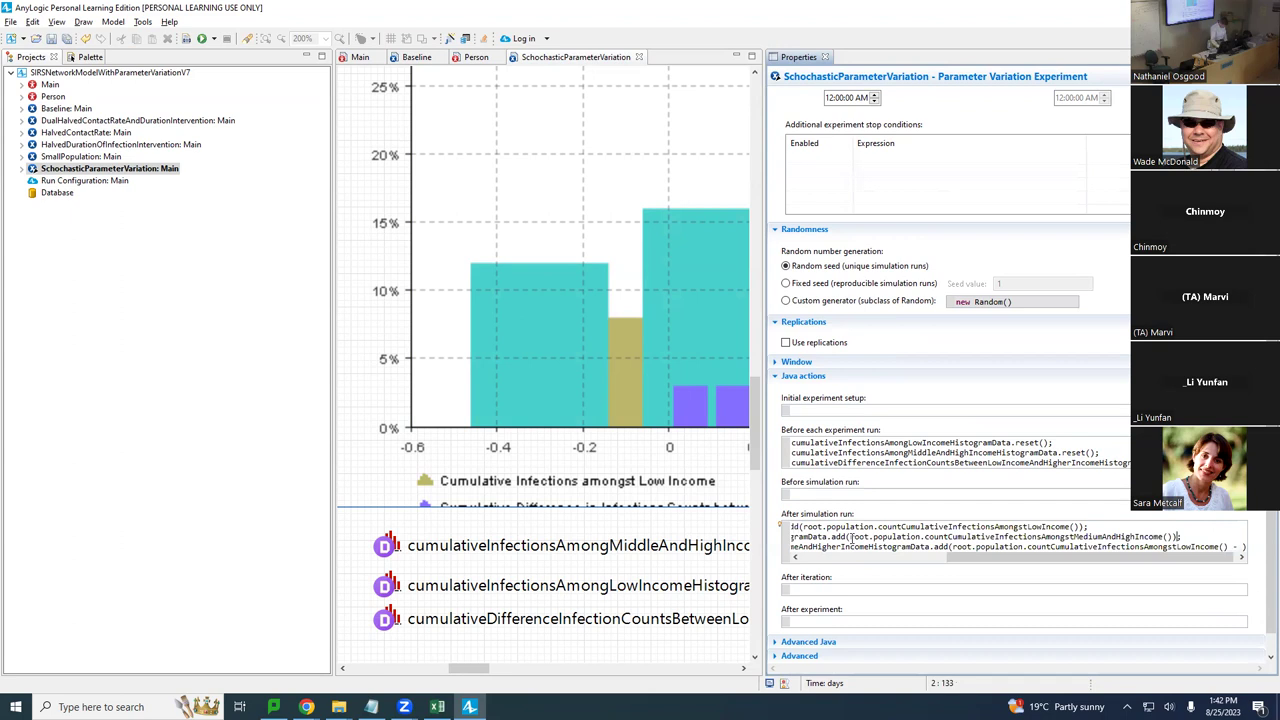
key("ctrl+shift+Left")
key("ctrl+shift+Left")
key("ctrl+shift+Left")
key("ctrl+shift+Left")
key("ctrl+c")
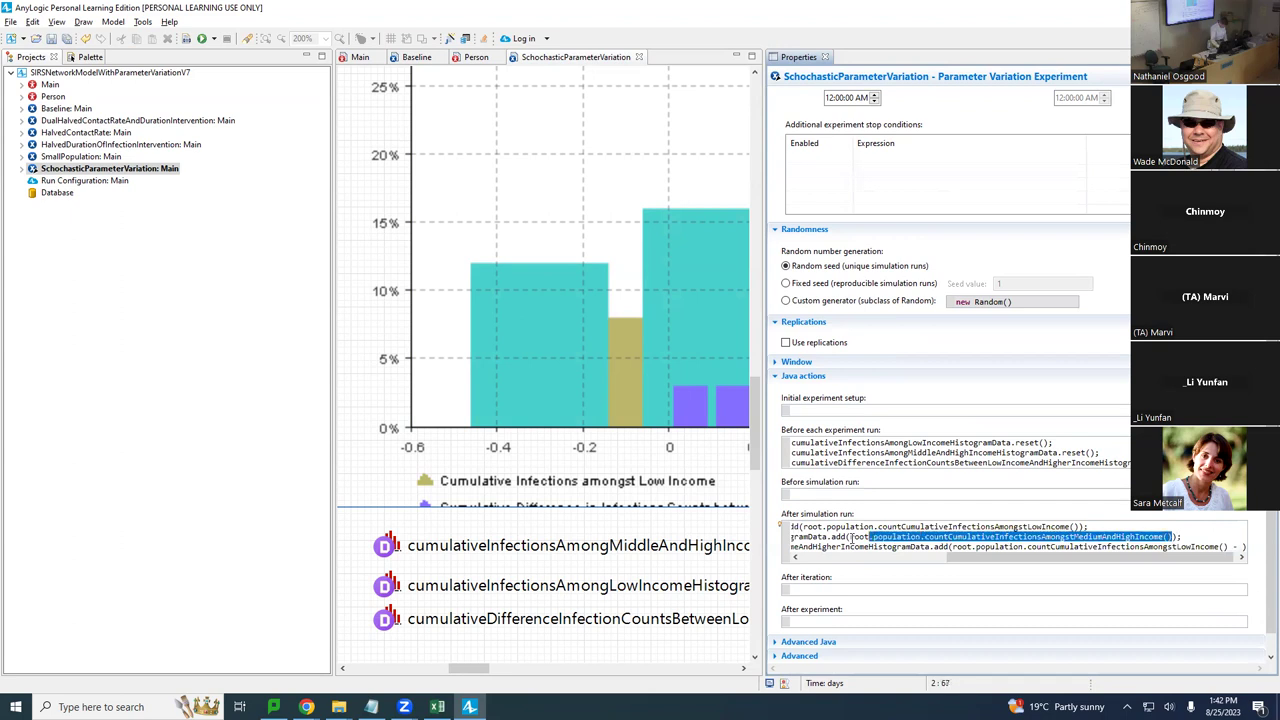
key("Down")
key("End")
key("ctrl+v")
key("End")
key("shift+Home")
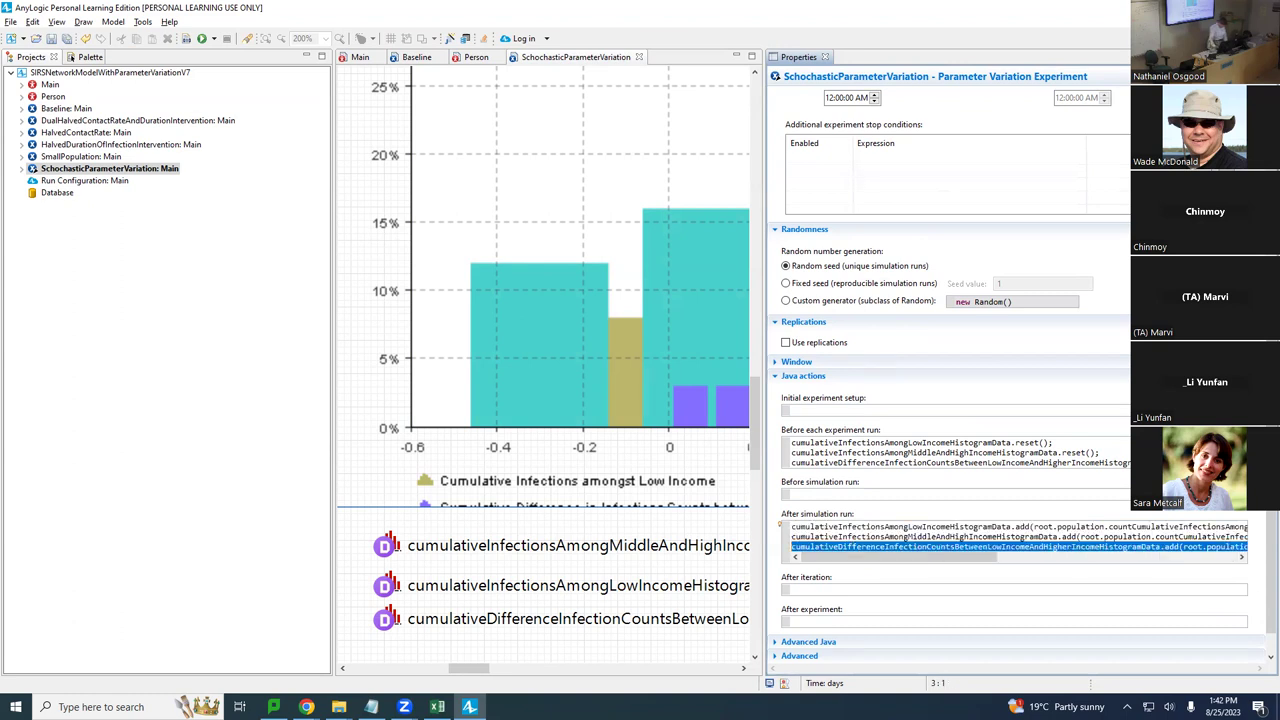
key("Escape")
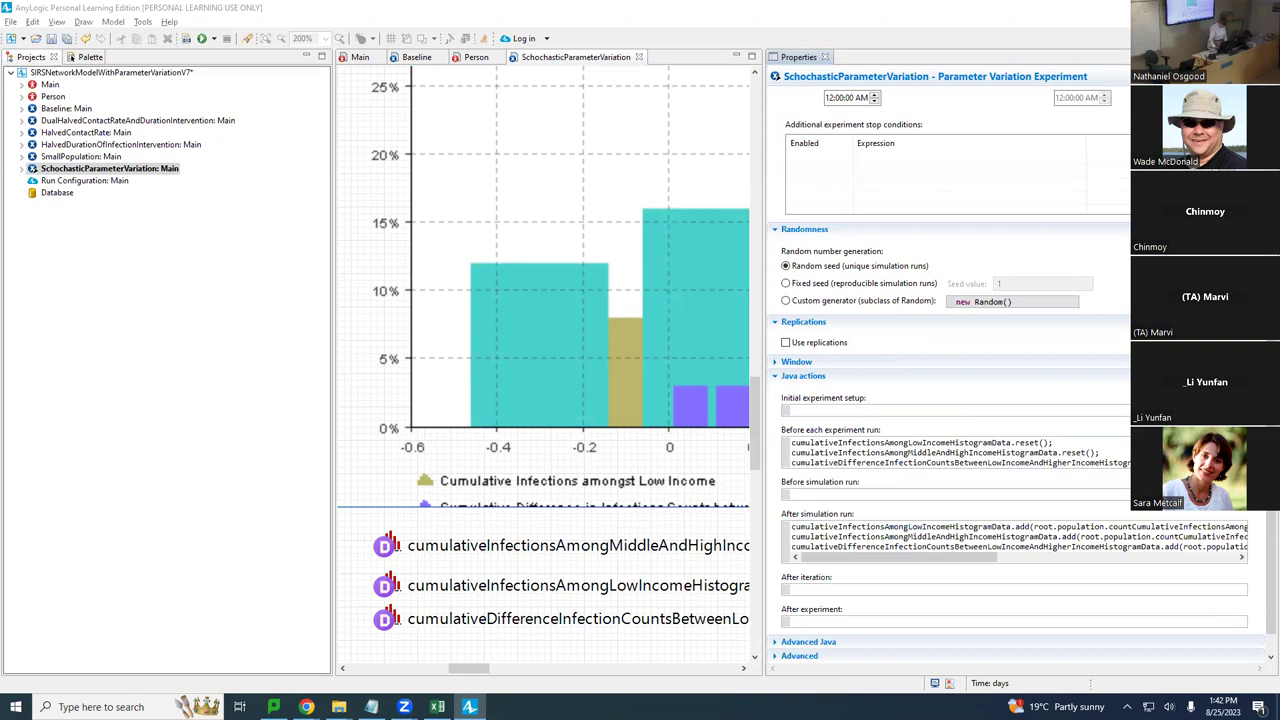
Review the new difference line, save the model, and build it.
left_click(880, 250)
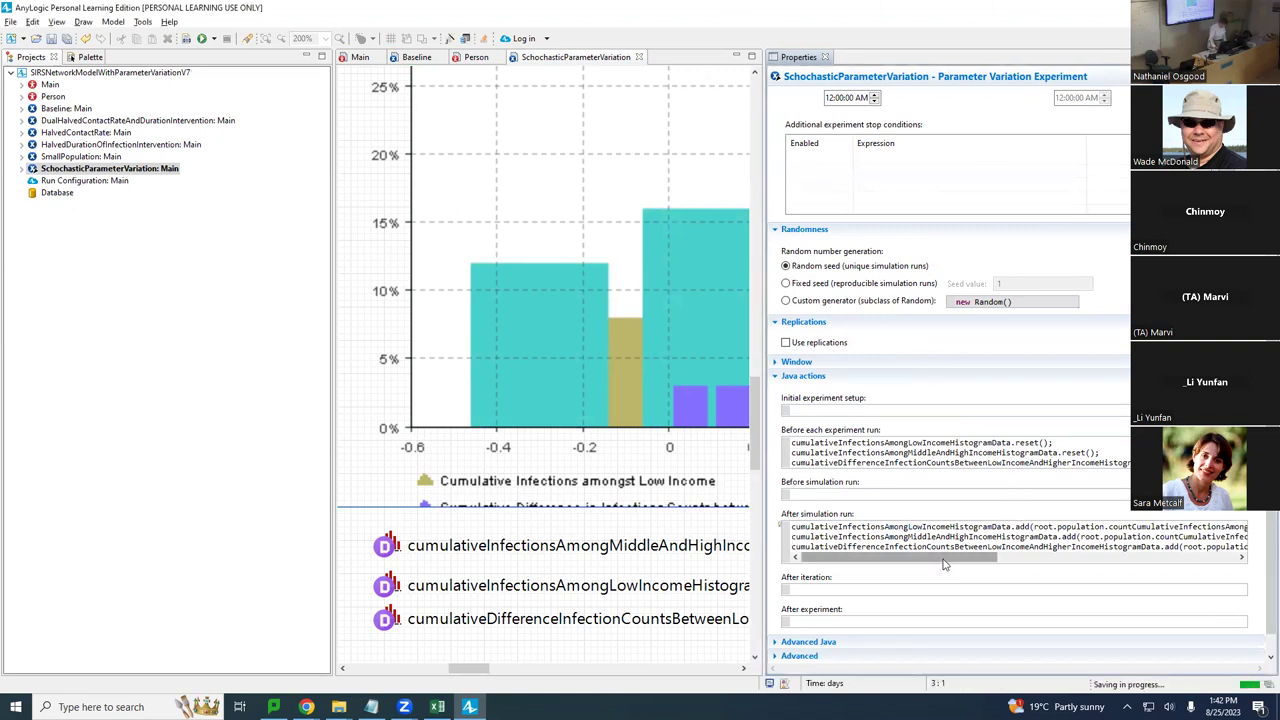
left_click_drag(946, 558, 1095, 586)
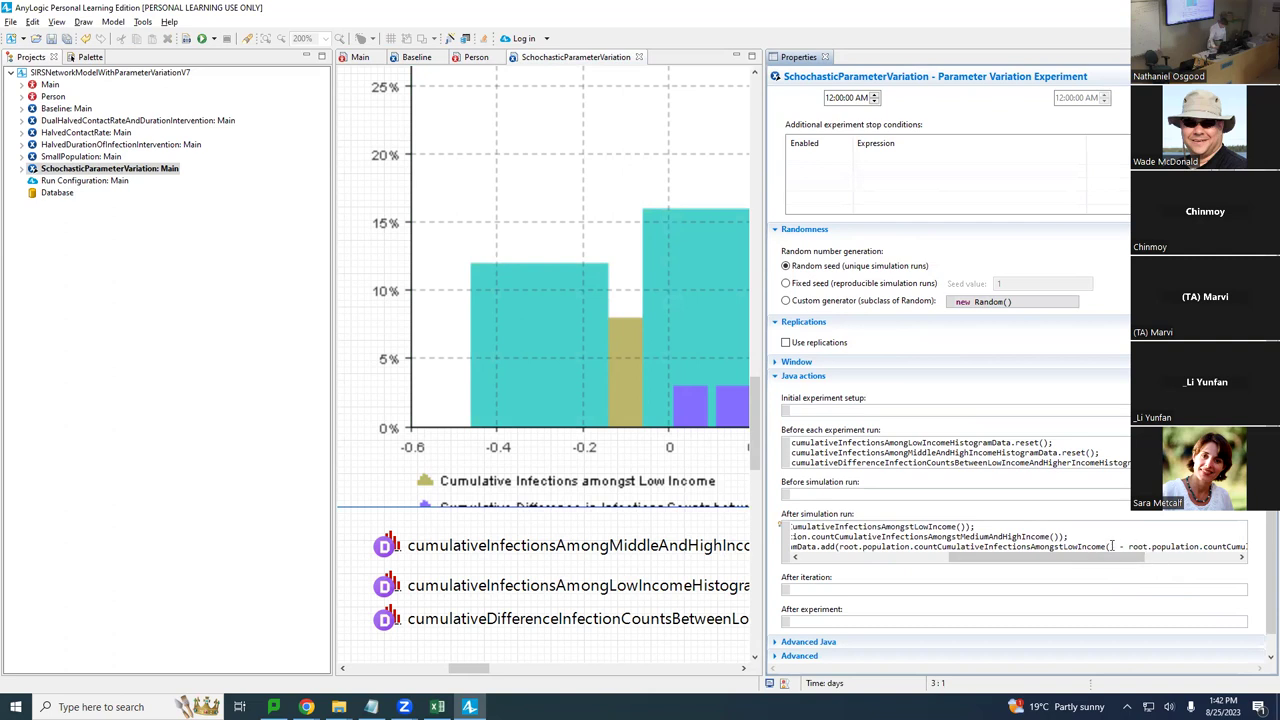
left_click_drag(1118, 546, 851, 537)
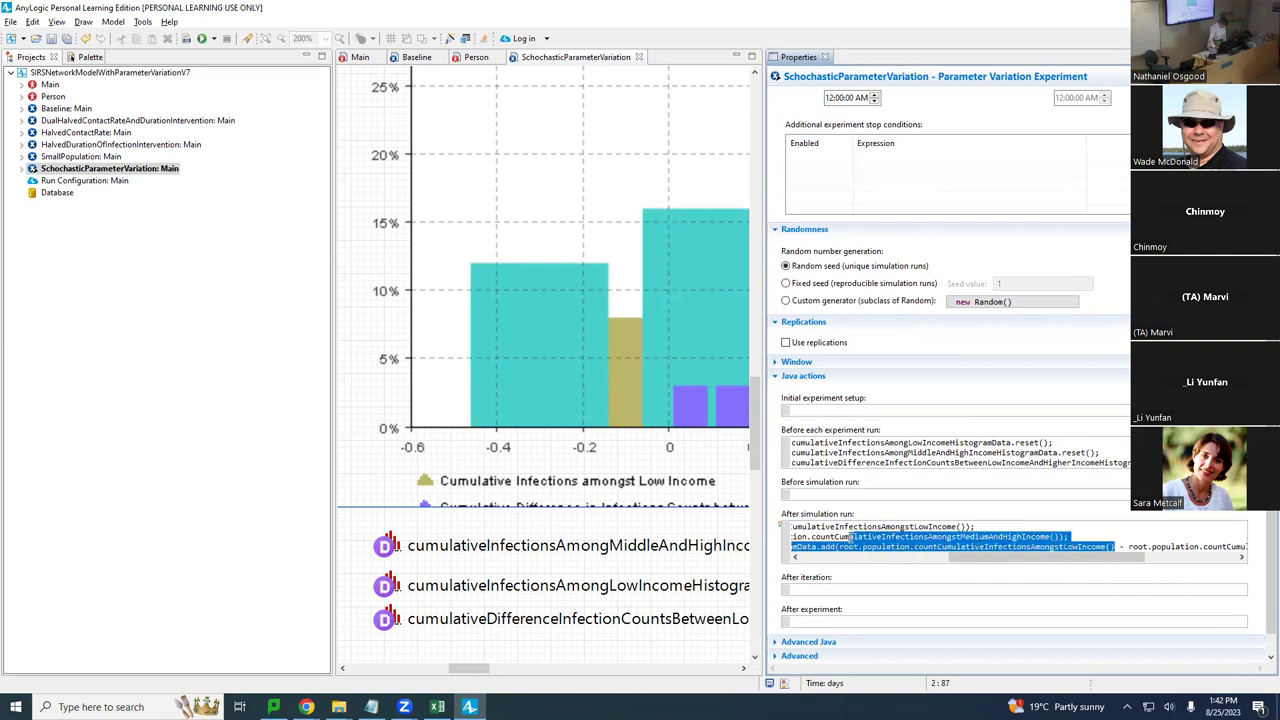
left_click_drag(968, 564, 1073, 572)
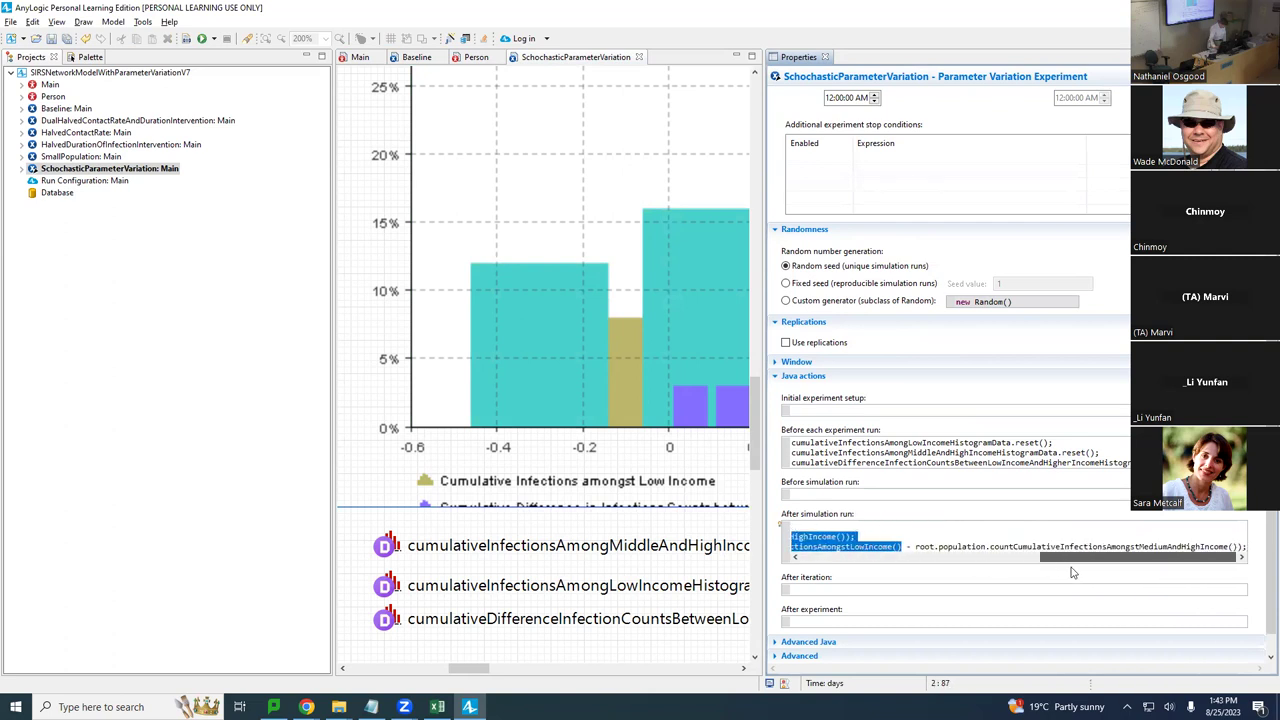
key("ctrl+s")
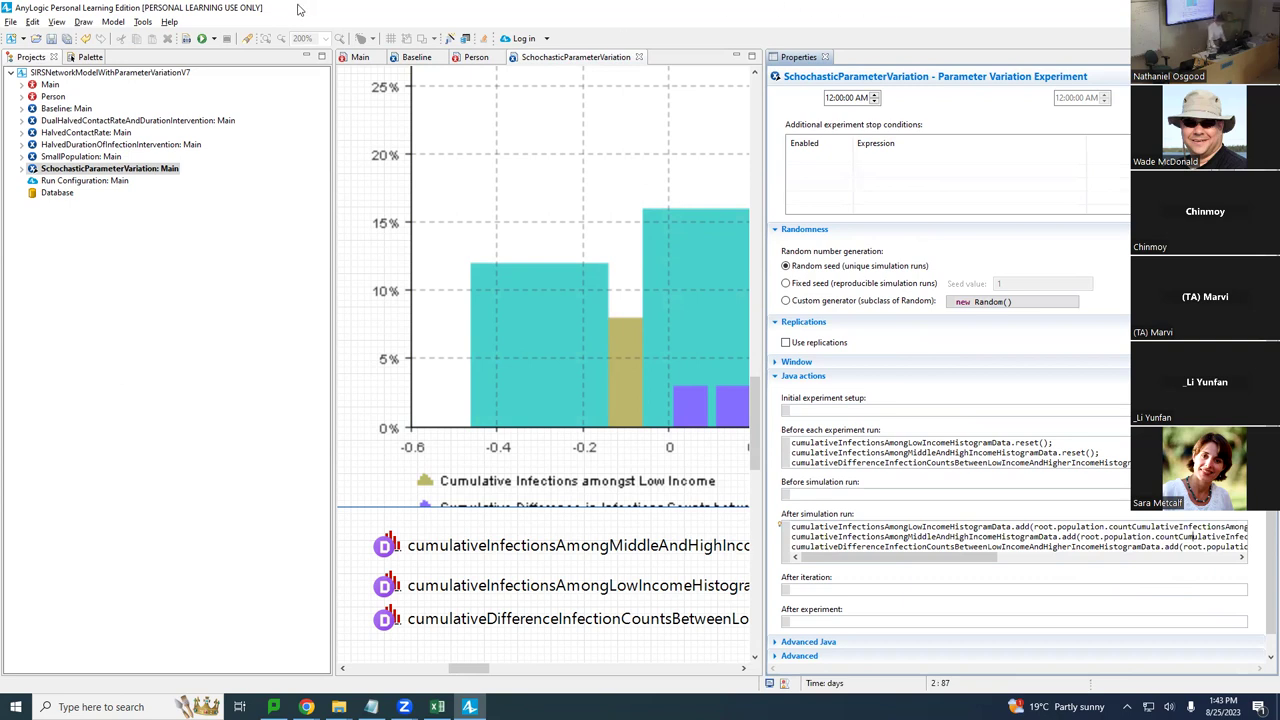
left_click(188, 38)
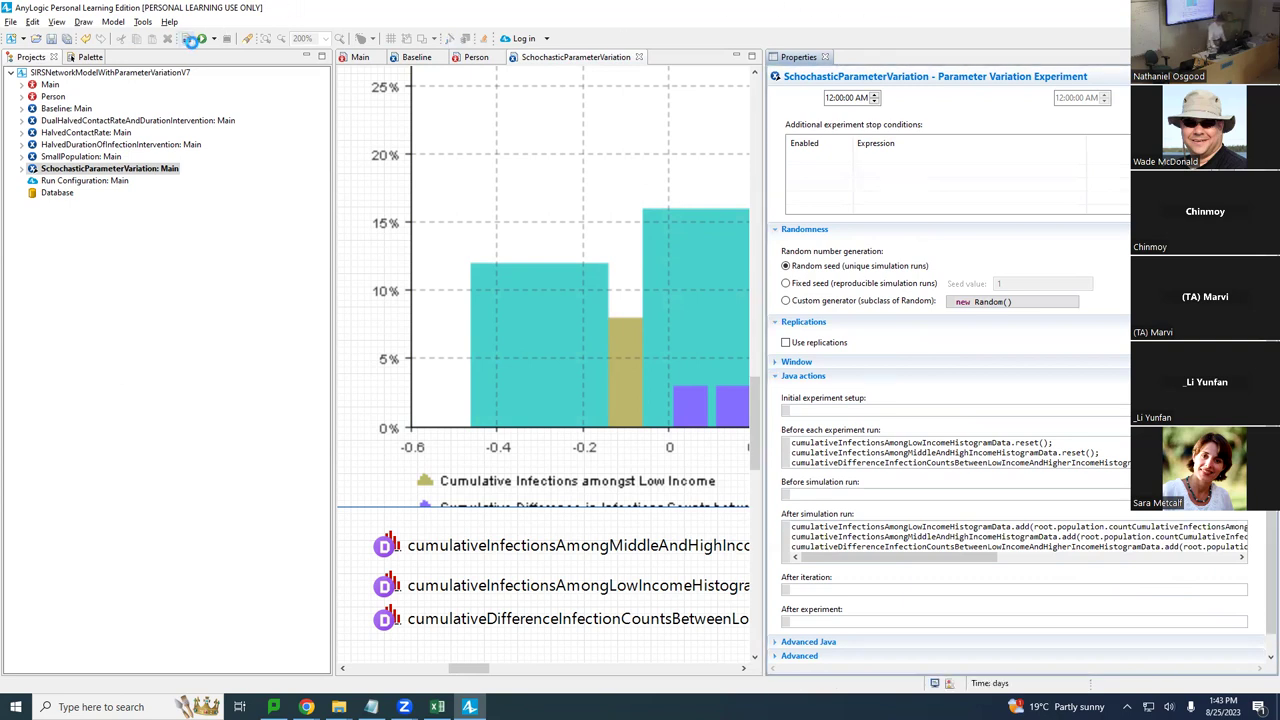
Run the SchochasticParameterVariation experiment from the Projects tree and start its simulation runs.
right_click(145, 172)
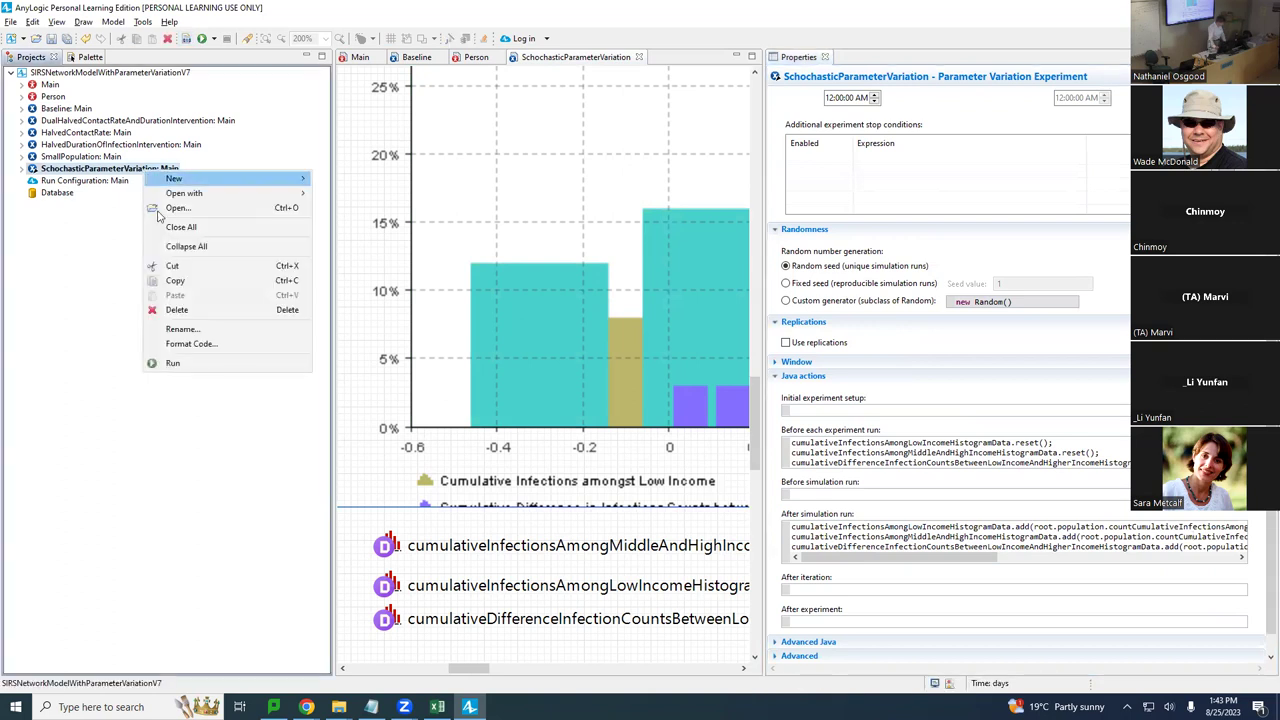
left_click(178, 363)
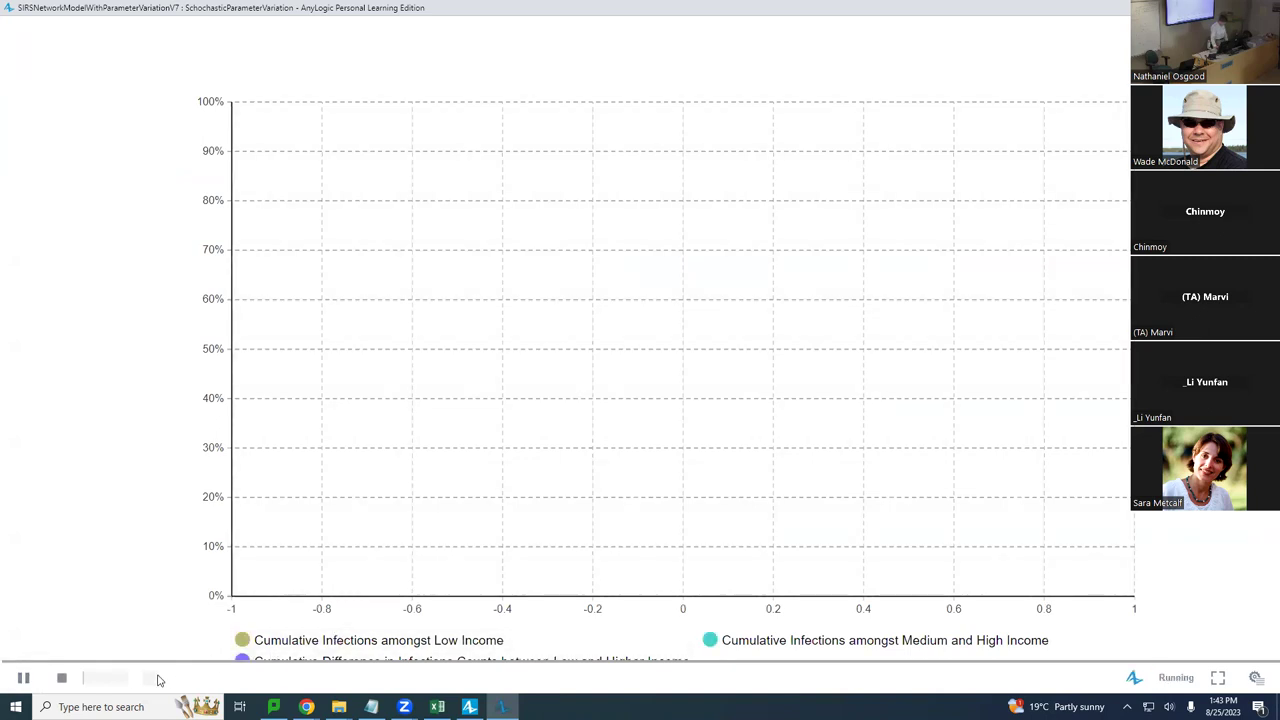
left_click(23, 678)
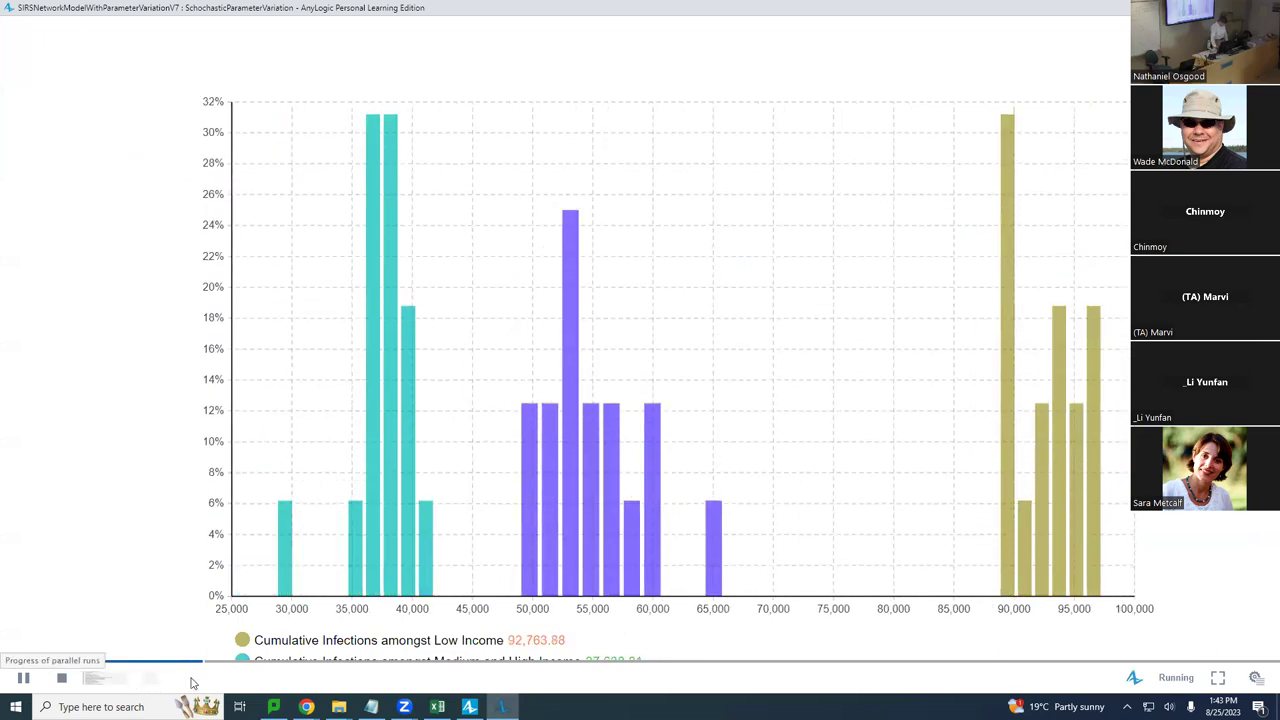
Scroll down to view the legend and histogram data once all 100 runs finish.
scroll(560, 480, "down", 5)
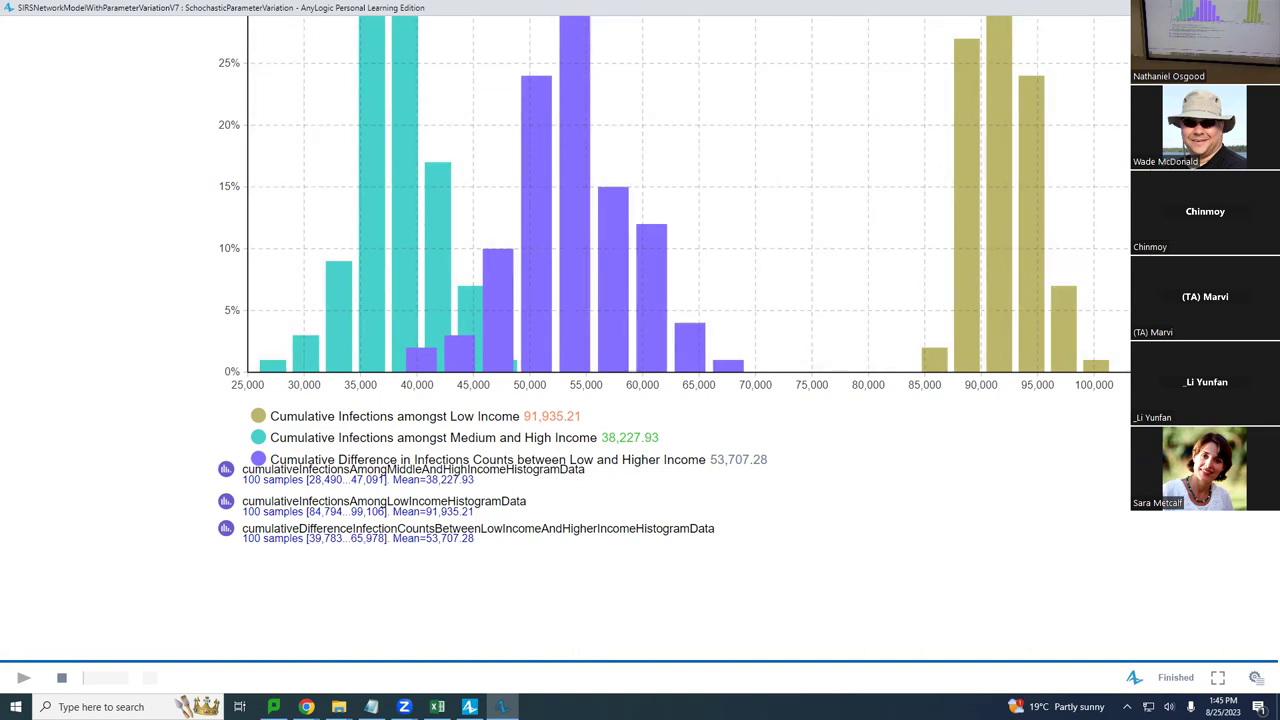
Close the results, scroll Properties up to the 100-run freeform Parameters settings, and switch windows.
key("alt+Tab")
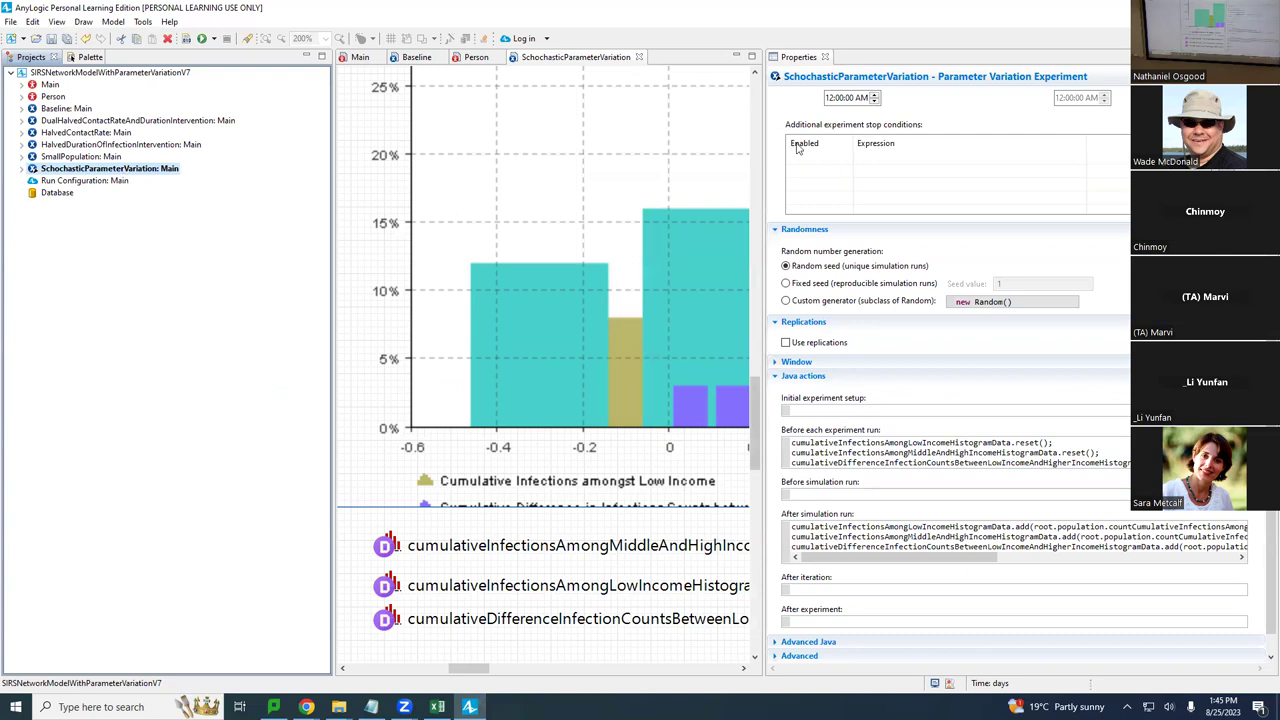
scroll(866, 232, "up", 3)
scroll(866, 232, "up", 2)
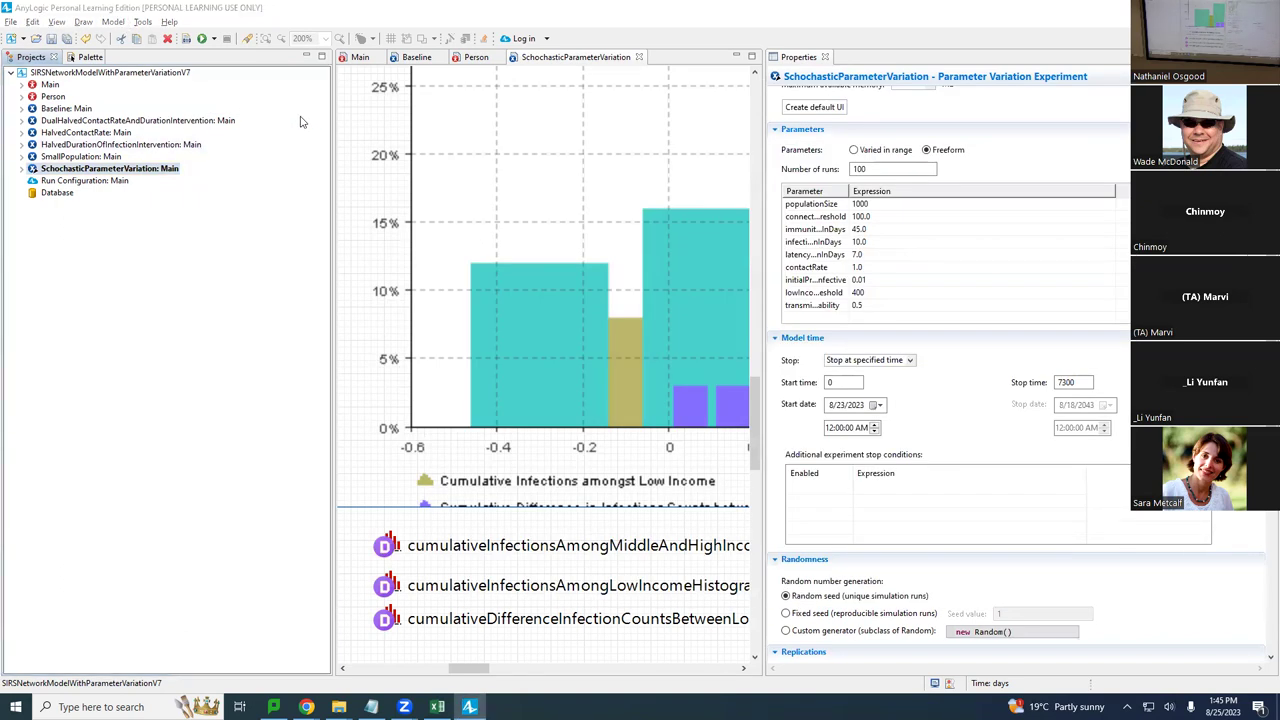
key("alt+Tab")
key("alt+Tab")
key("alt+Tab")
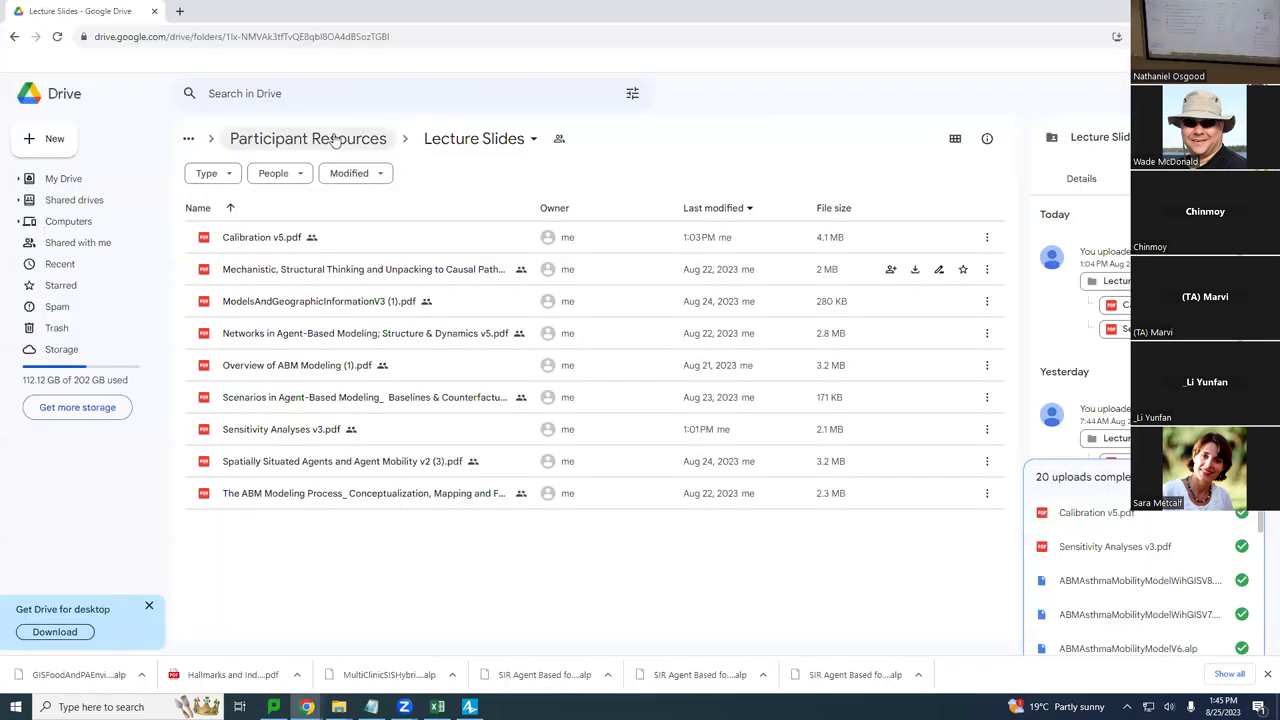
Open the Model Conceptualization folder under Participant Resources and start a file upload, then cancel it.
left_click(337, 136)
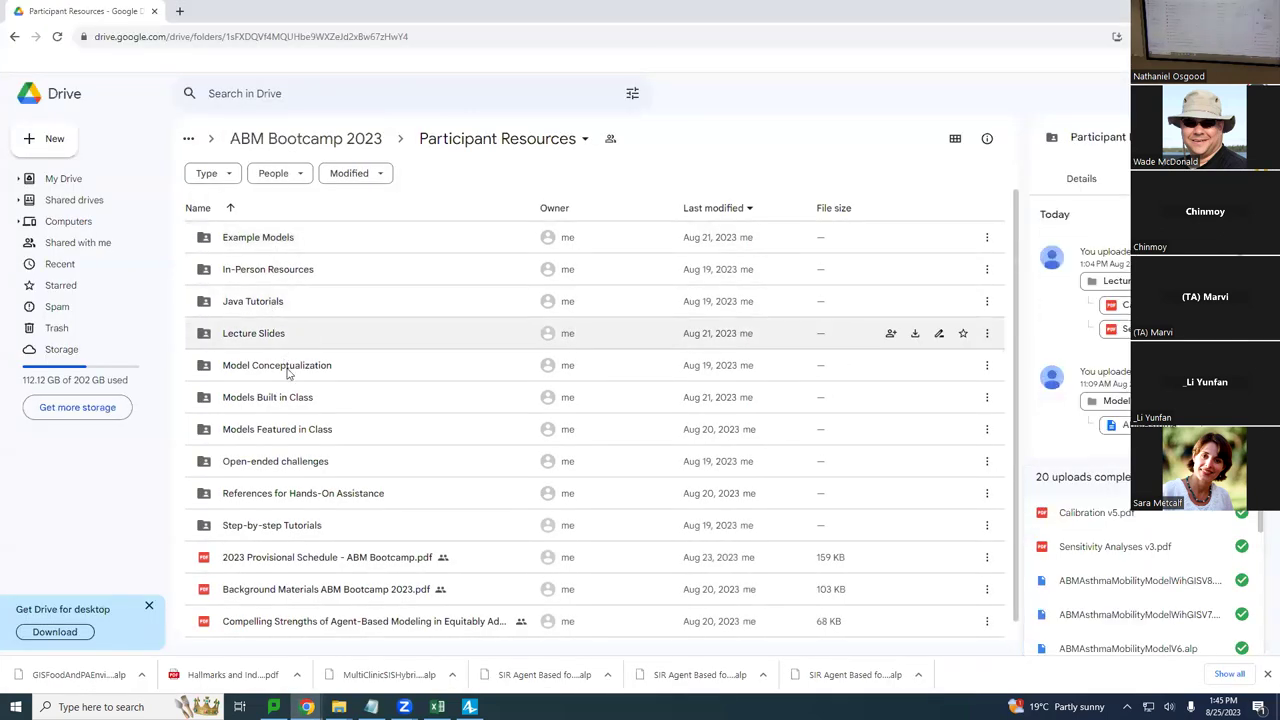
left_click(282, 402)
double_click(255, 365)
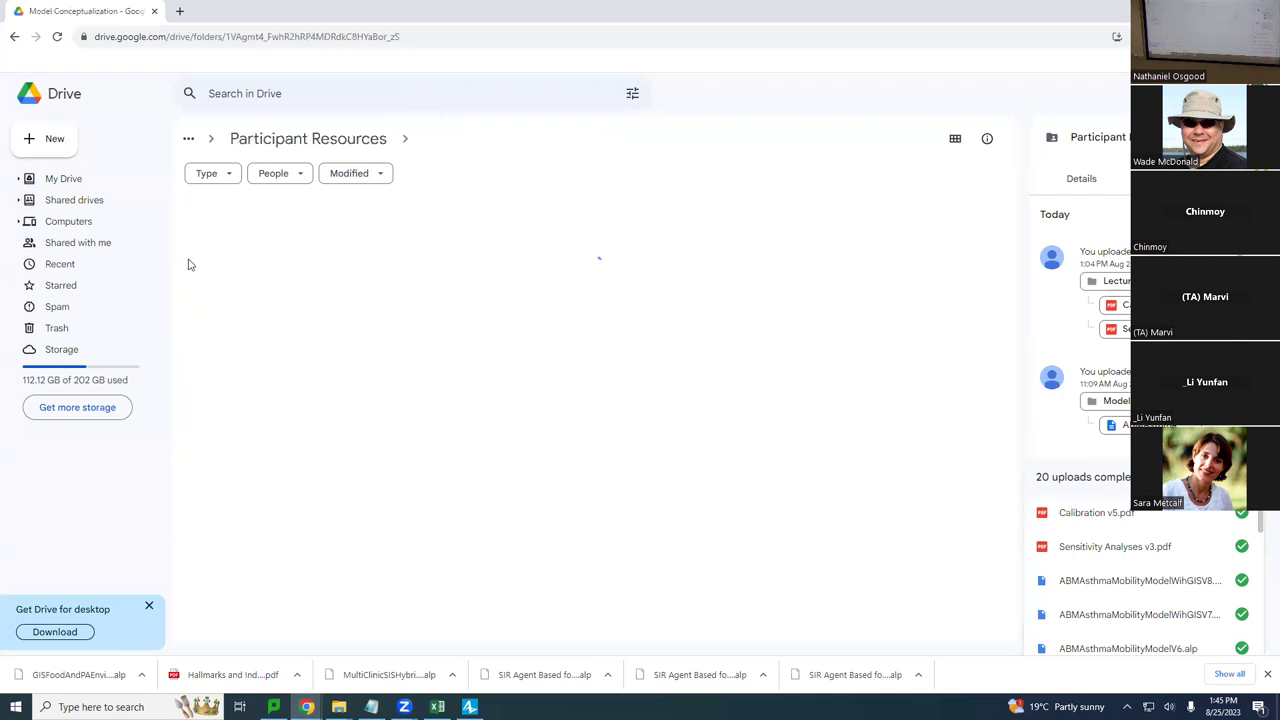
left_click(54, 152)
left_click(62, 168)
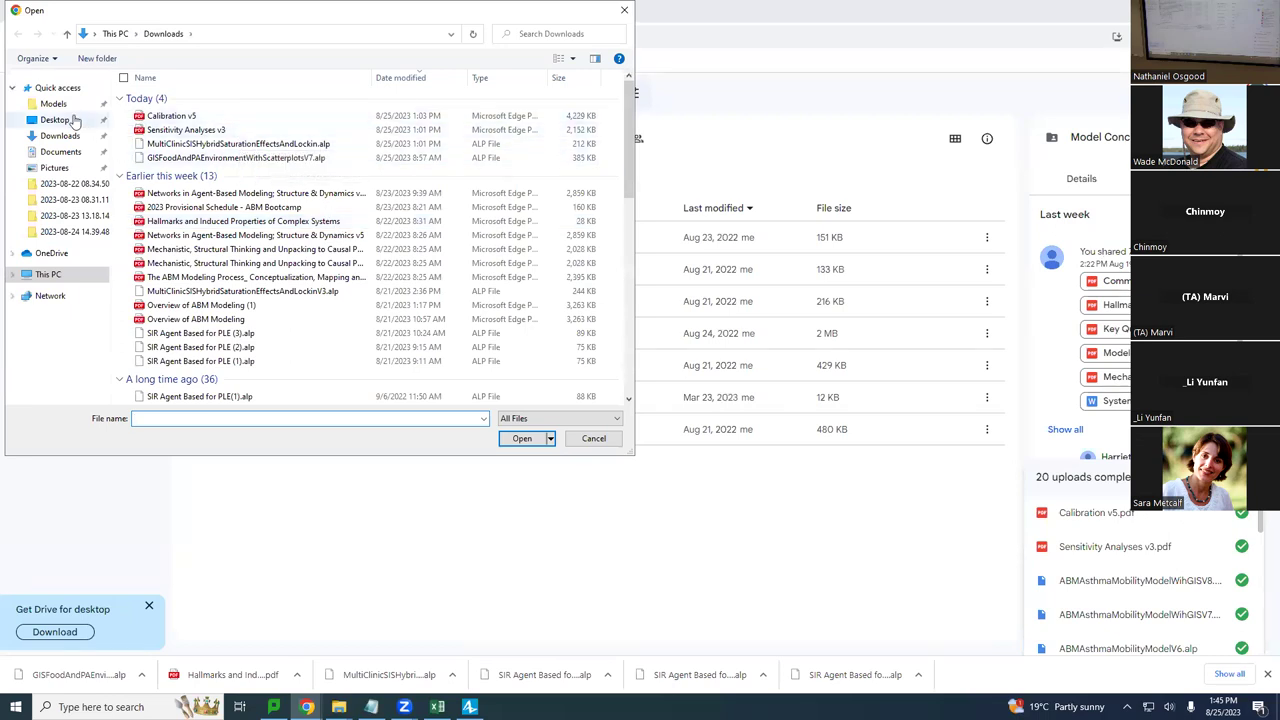
key("Escape")
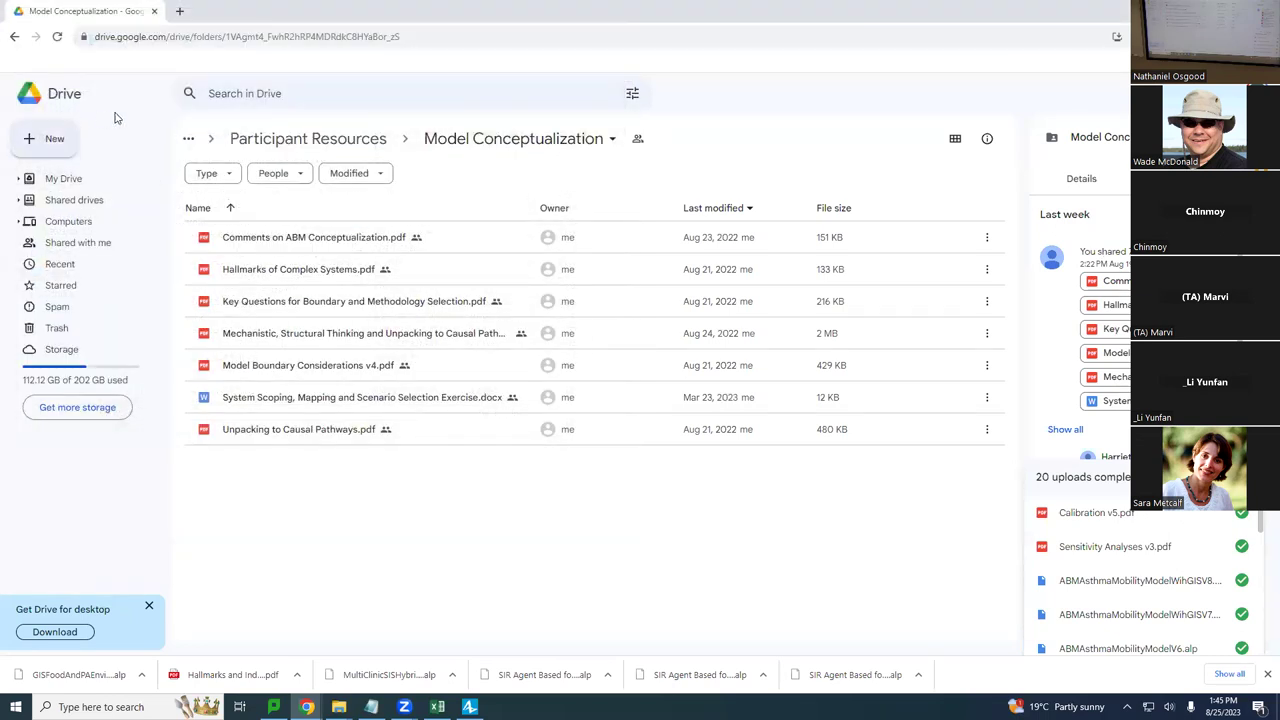
Upload SIRSNetworkModelWithParameterVariationV7.alp from the Models folder into Models Built in Class.
left_click(326, 138)
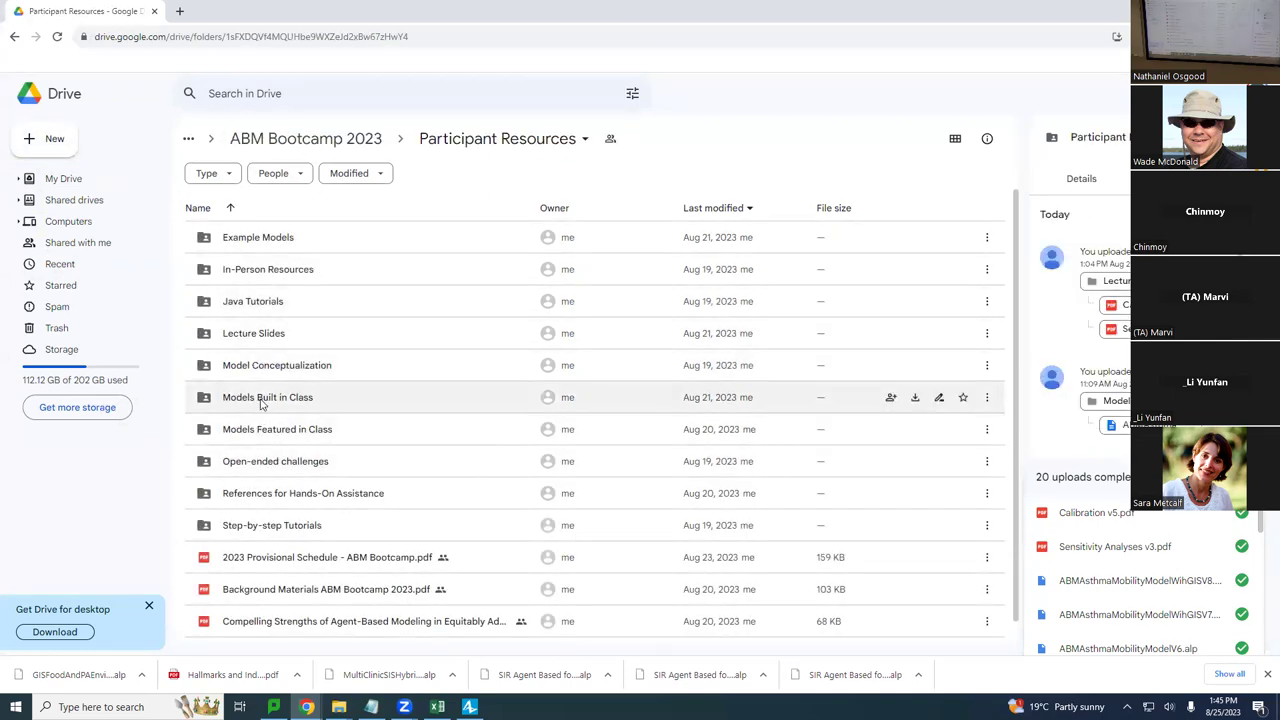
double_click(261, 400)
left_click(36, 141)
left_click(80, 166)
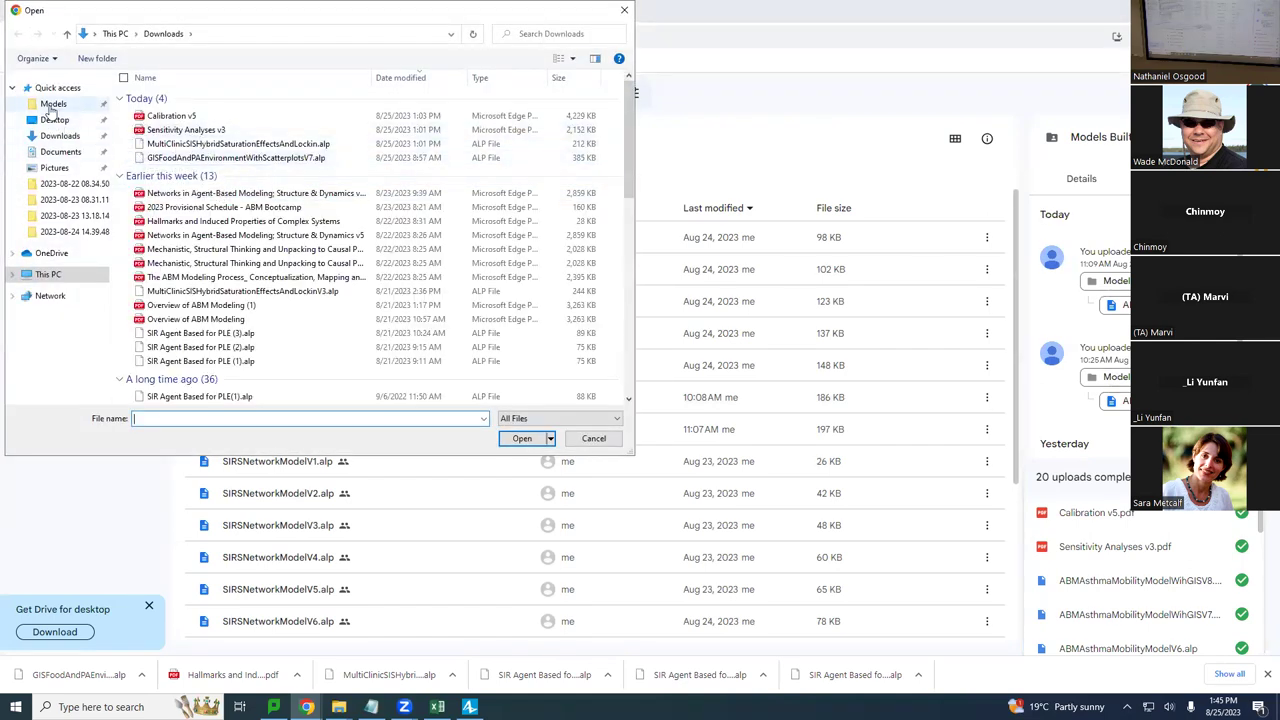
left_click(53, 104)
double_click(183, 97)
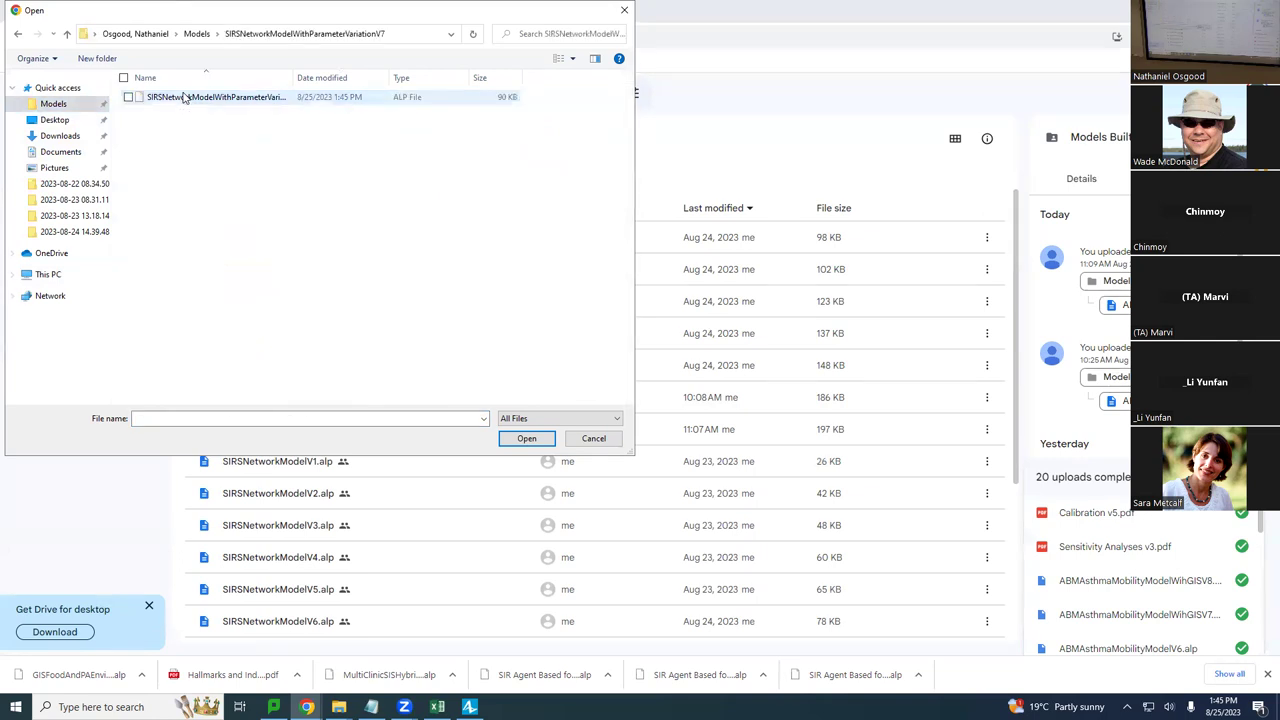
double_click(183, 97)
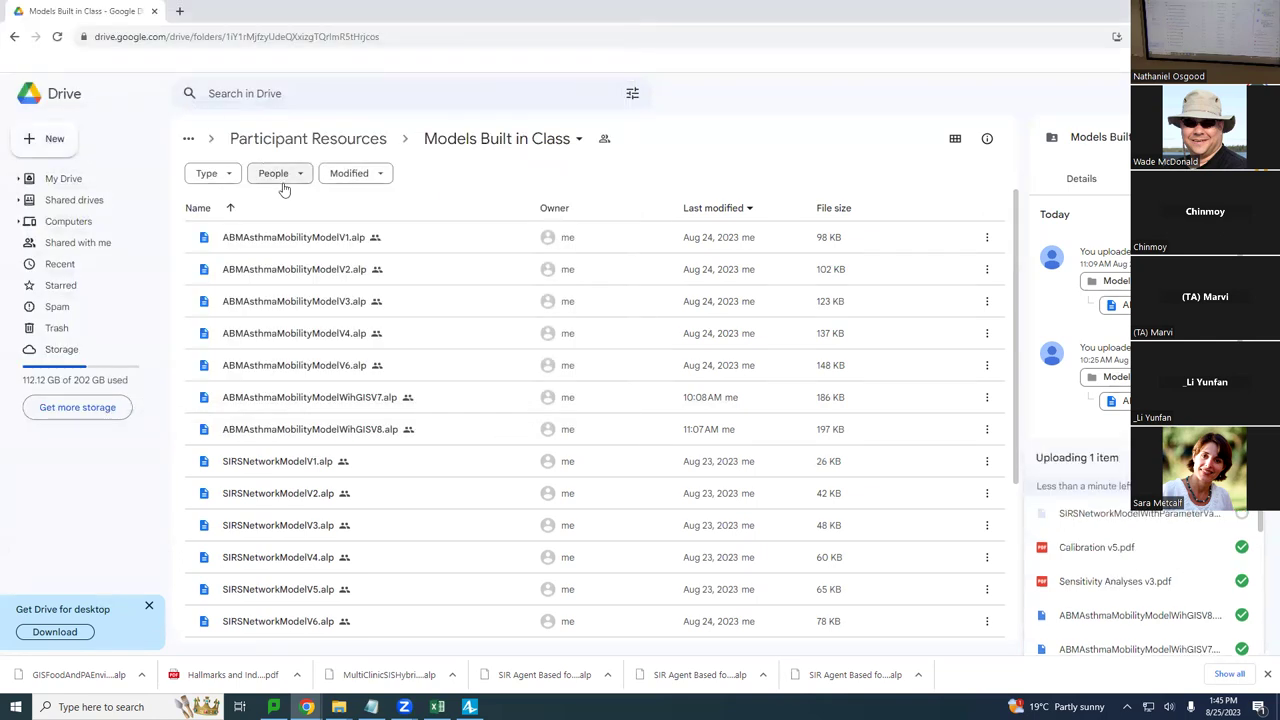